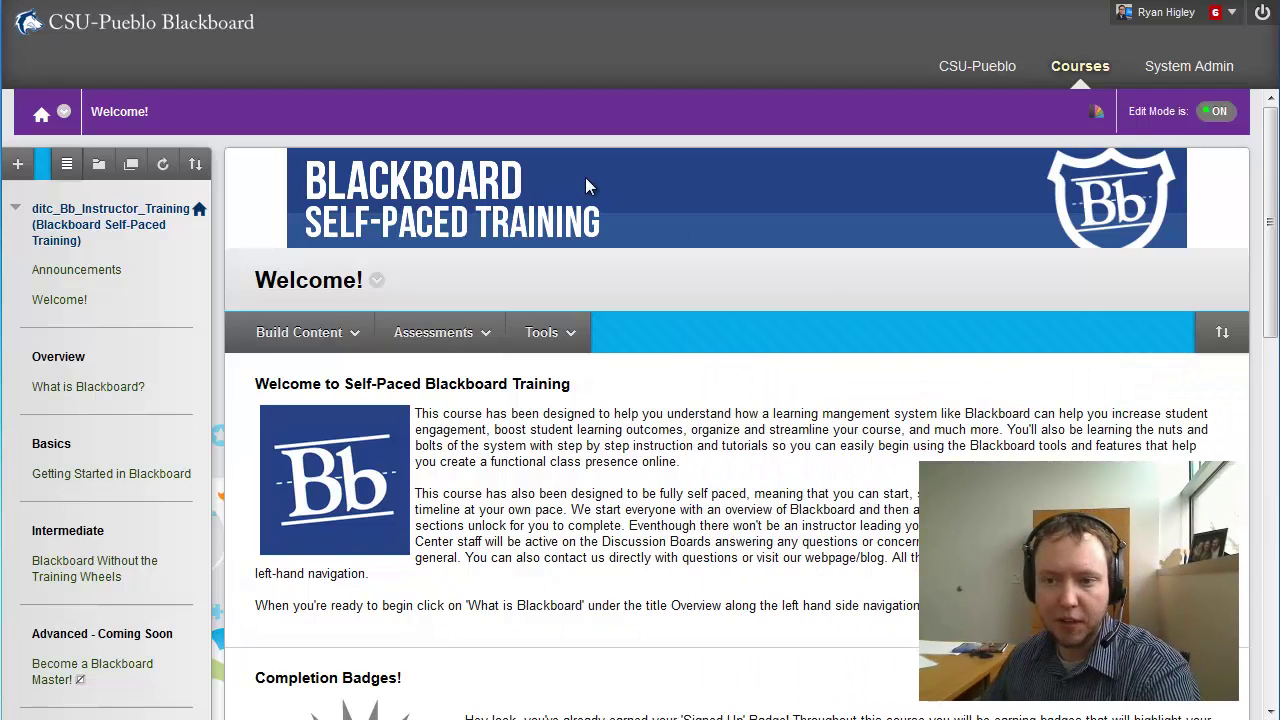
- Browse the course theme list from the color themes down to the subject themes and close it without choosing one
click(1095, 113)
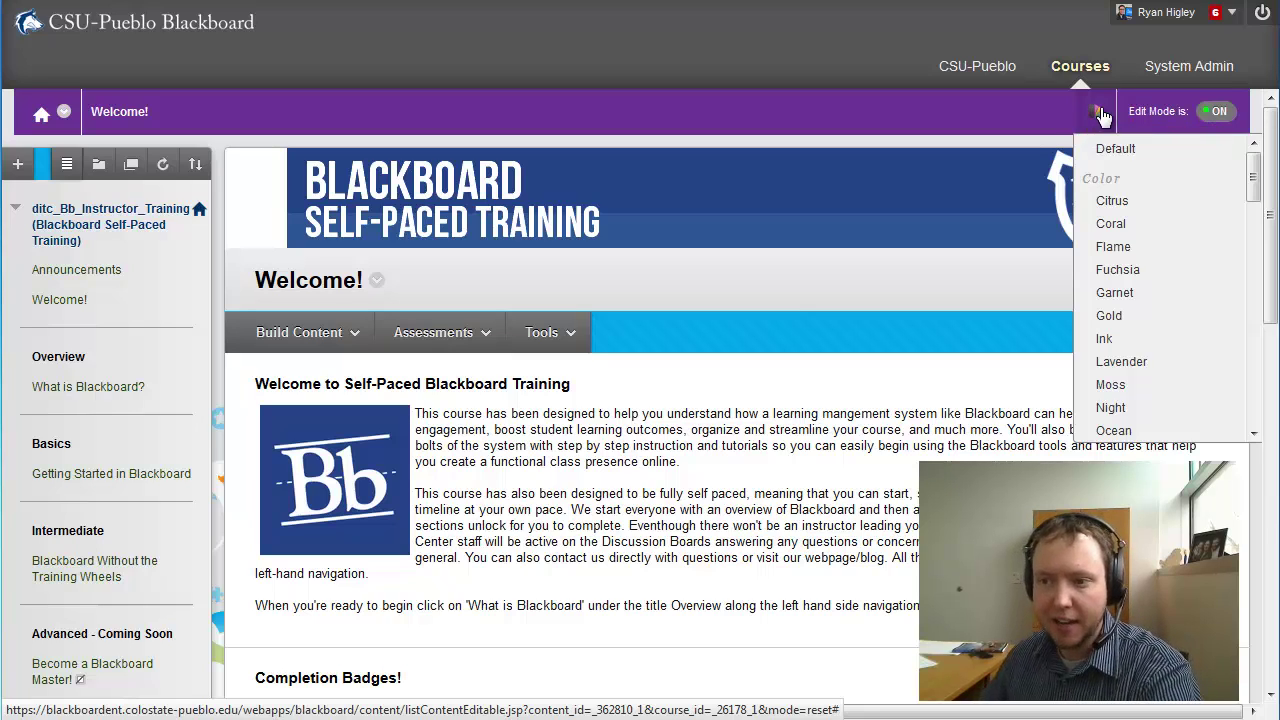
click(1094, 113)
click(1094, 113)
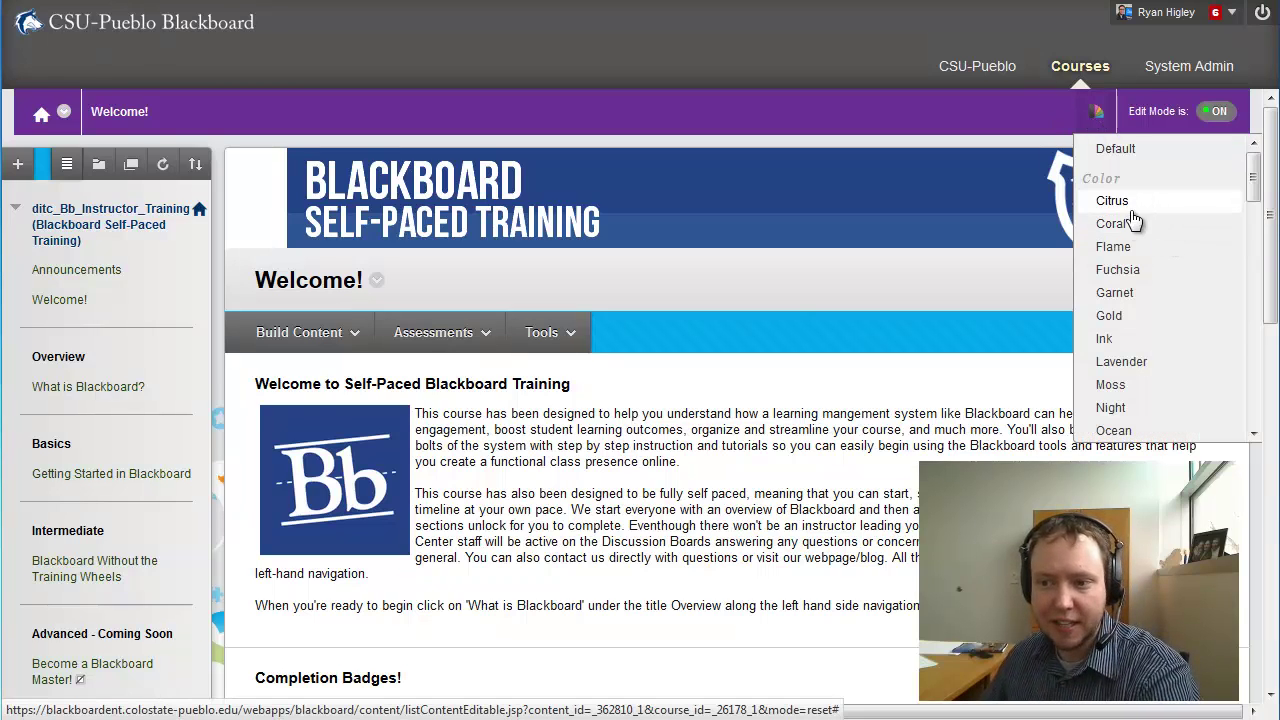
scroll(1150, 320, down, 5)
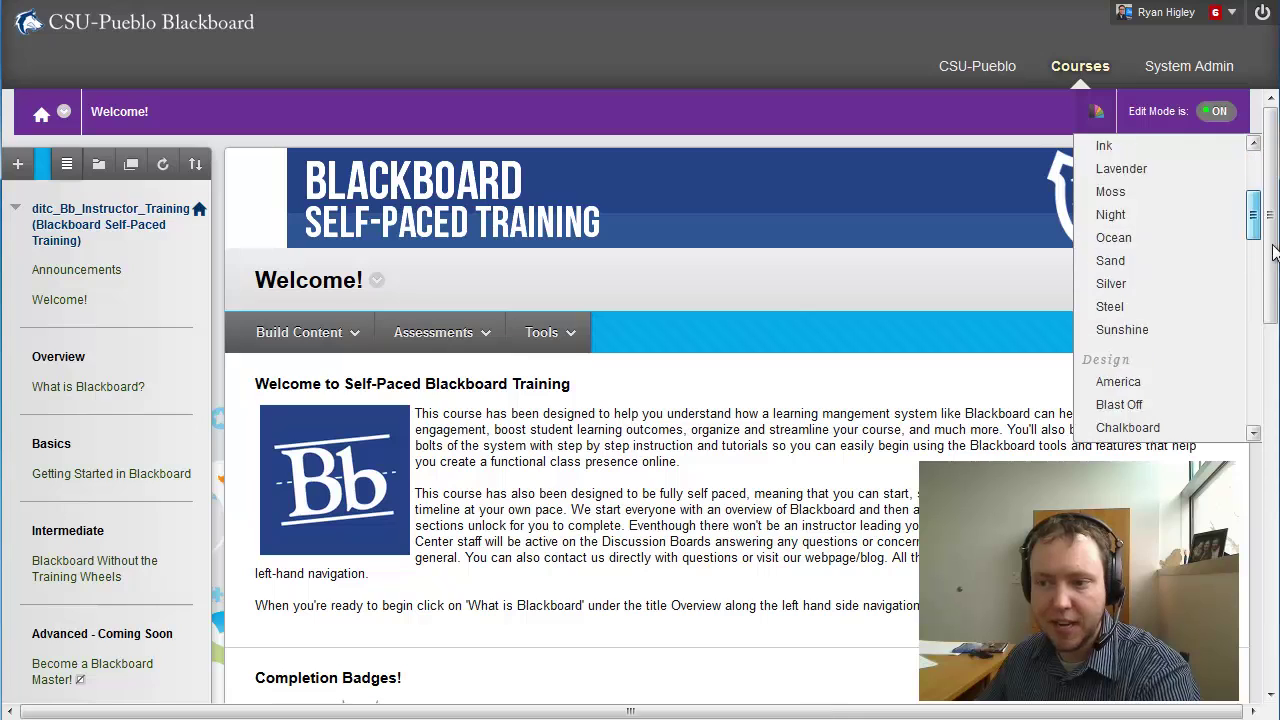
drag(1252, 314, 1252, 425)
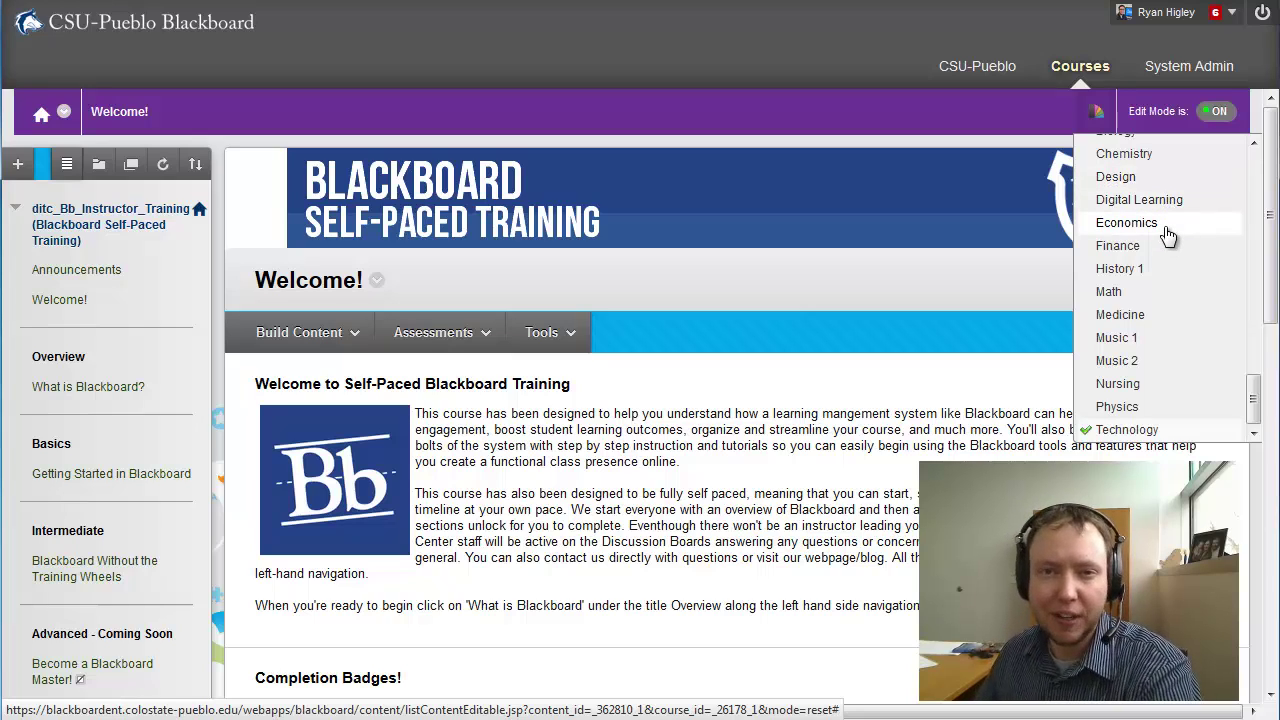
click(1094, 110)
click(1096, 112)
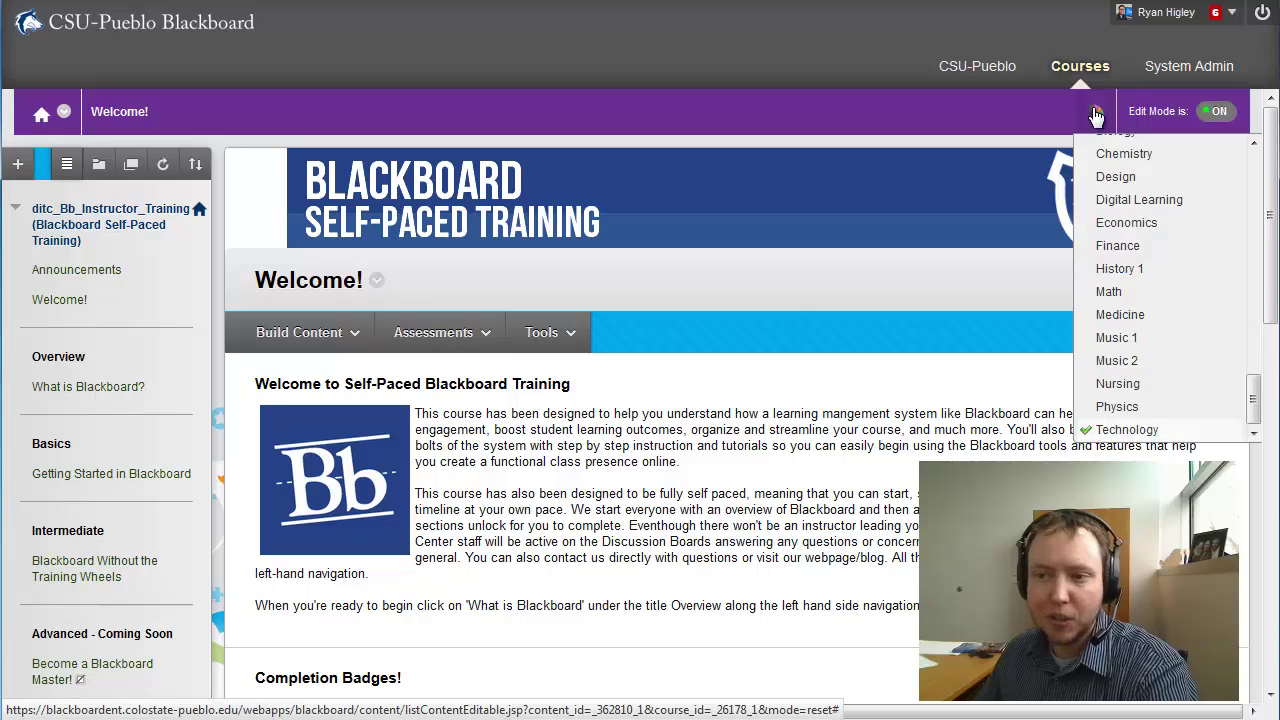
click(1090, 122)
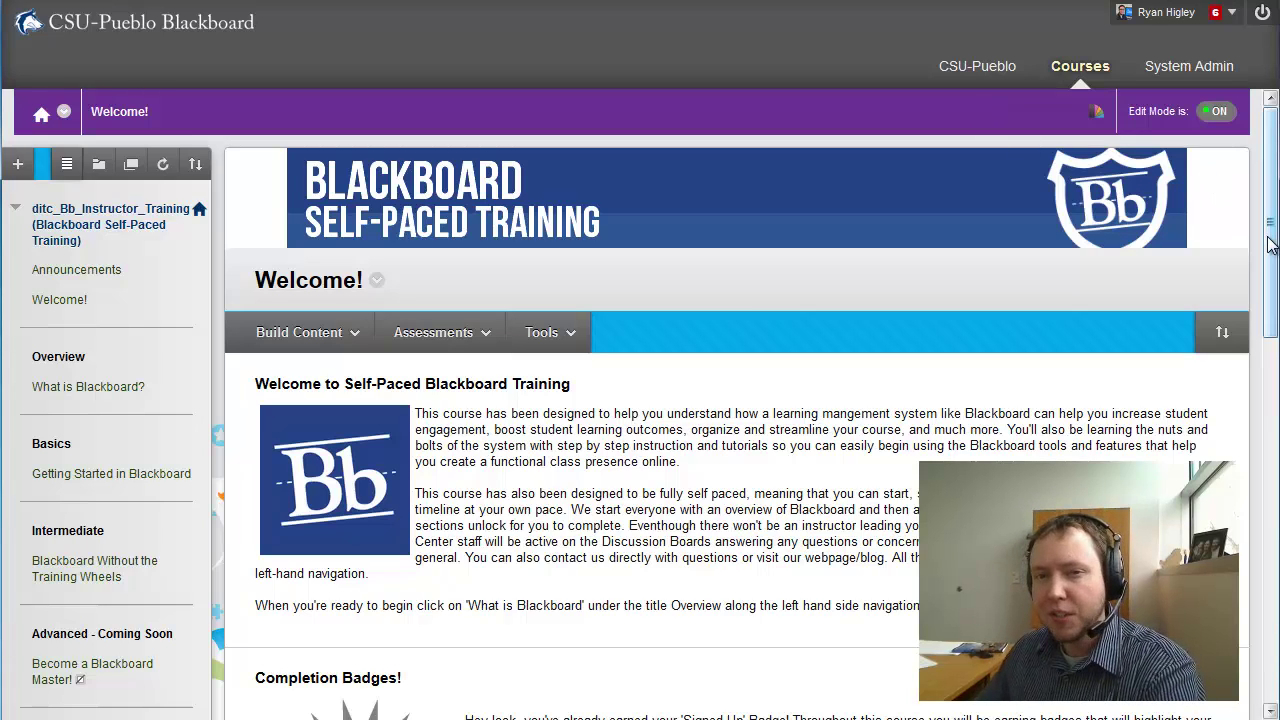
- Open the course's Teaching Style customization page and go to the Select Course Theme section
drag(1276, 275, 1254, 570)
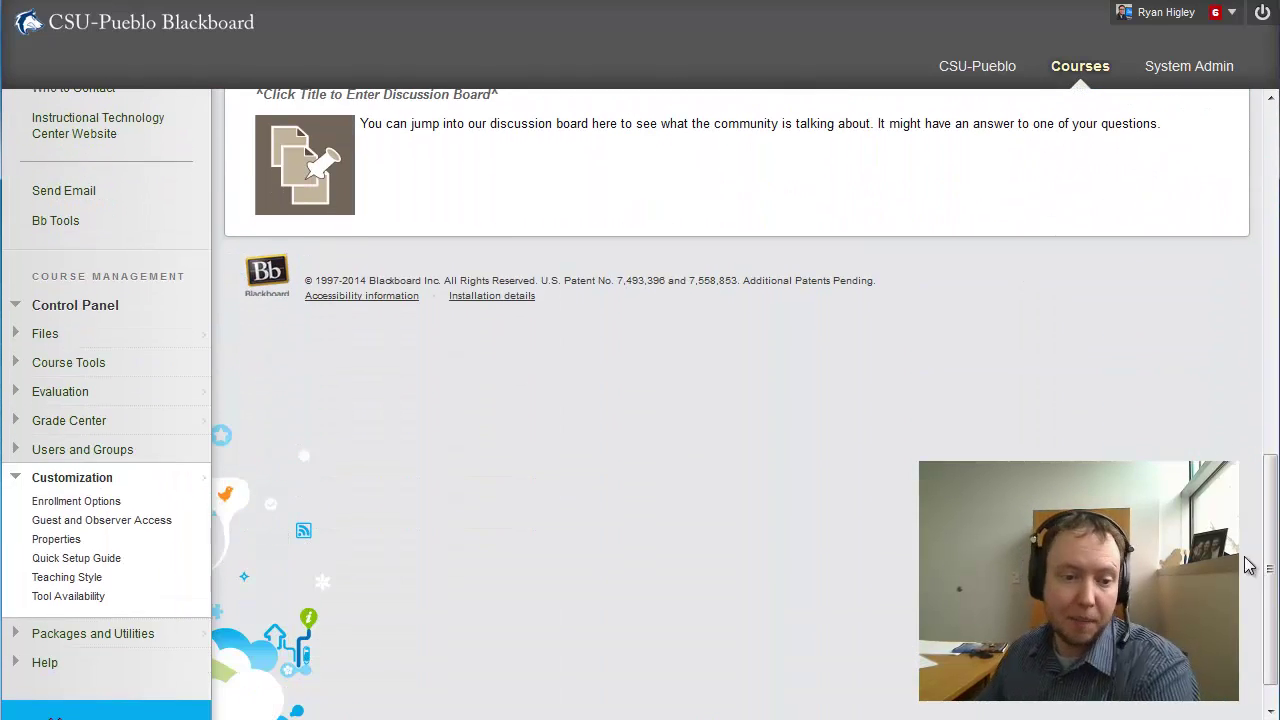
click(85, 578)
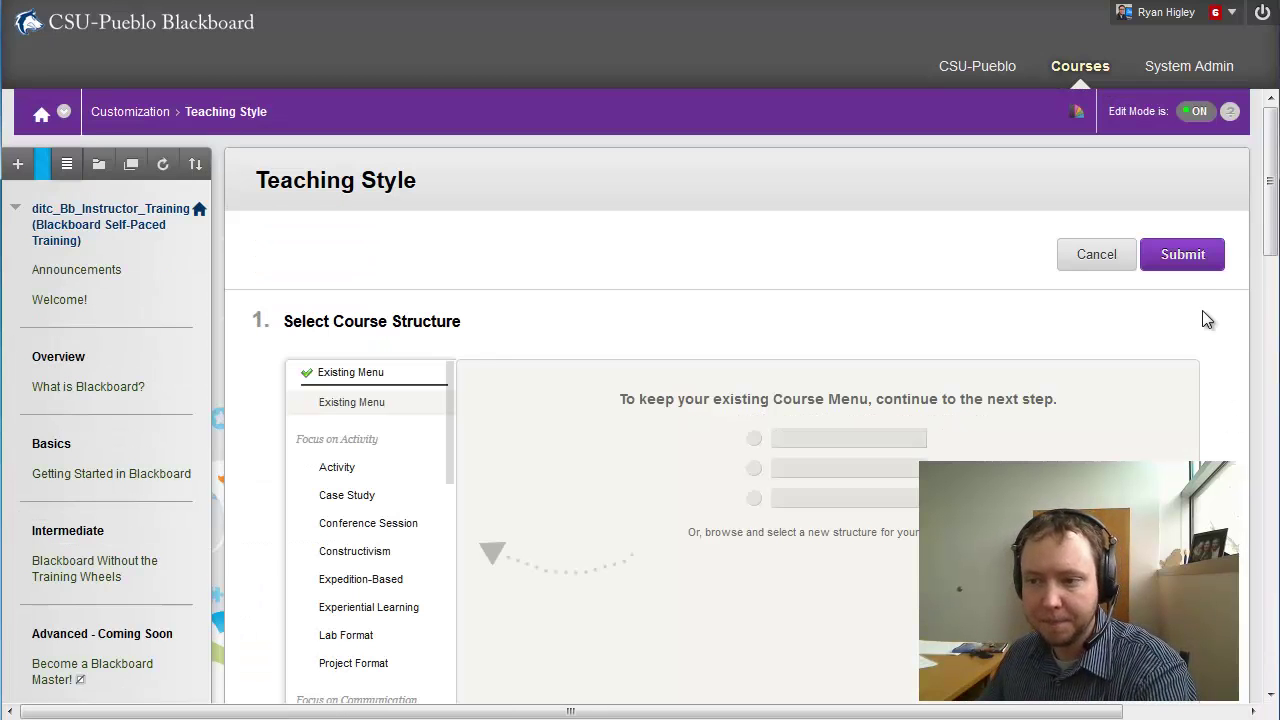
drag(1269, 210, 1269, 400)
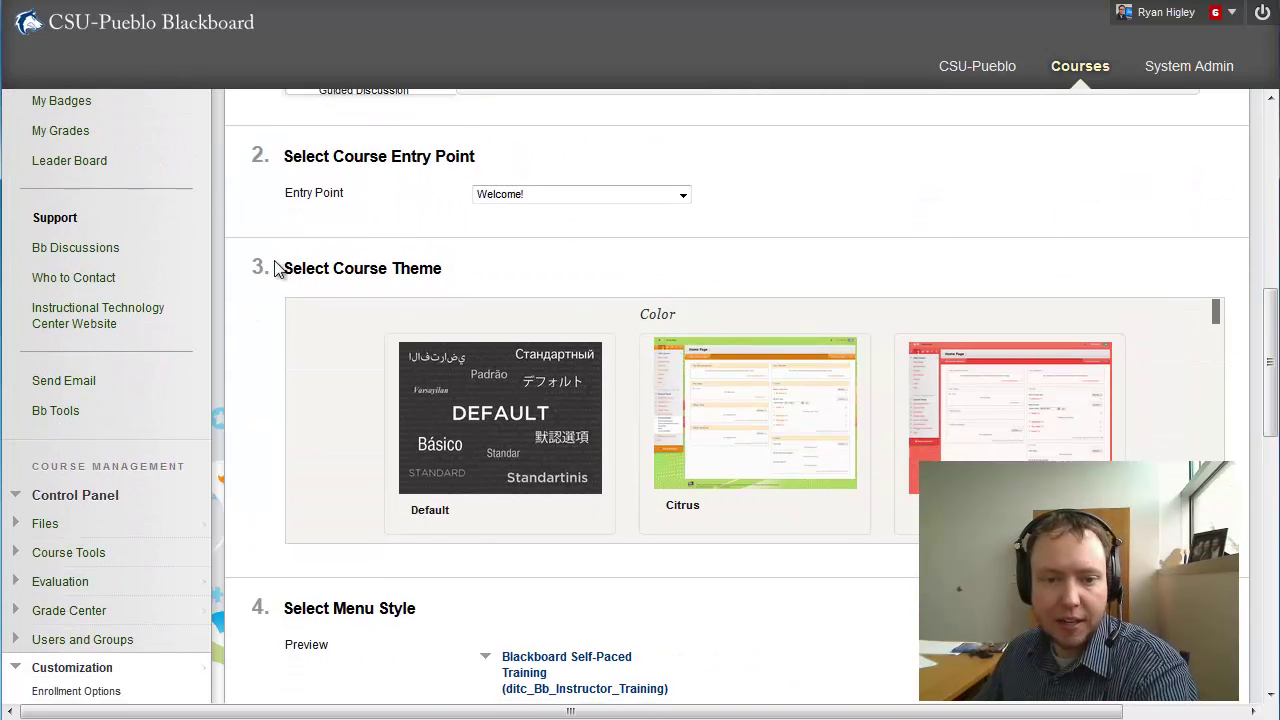
drag(290, 268, 426, 268)
click(473, 267)
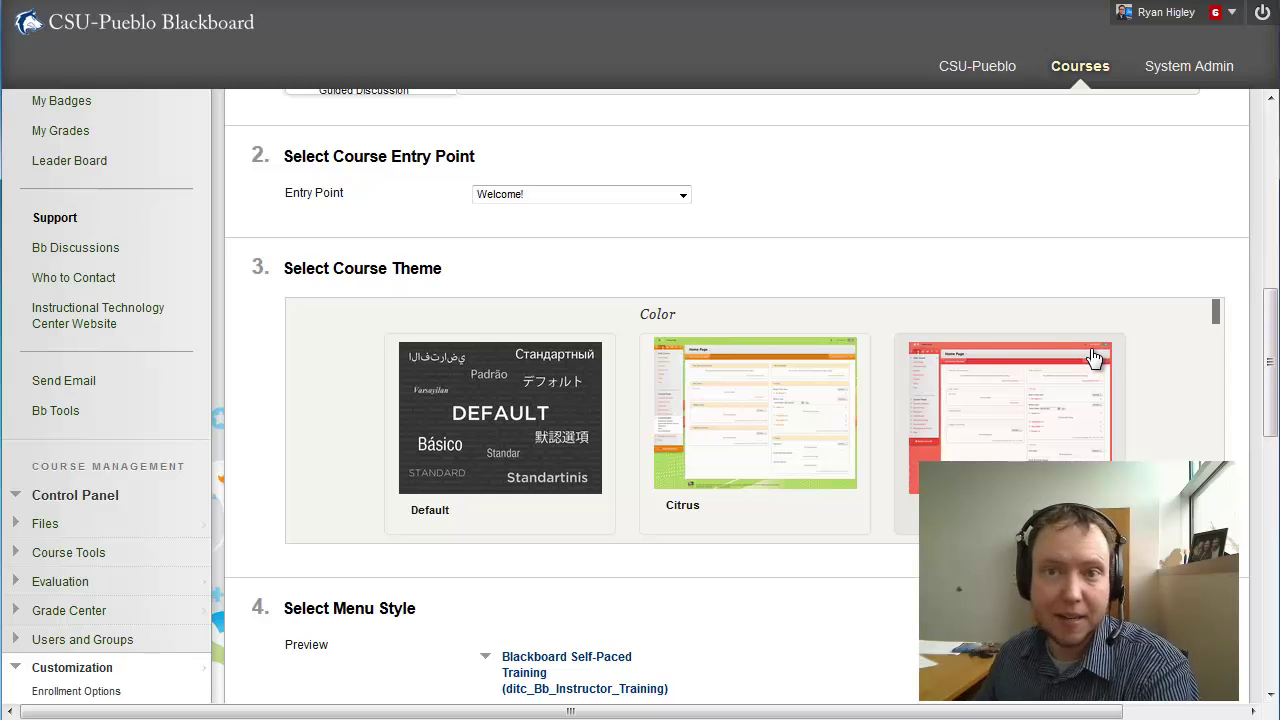
- Look through the course theme thumbnails from the Color group into the Design group
scroll(1262, 366, up, 10)
click(1075, 111)
drag(1265, 230, 1262, 455)
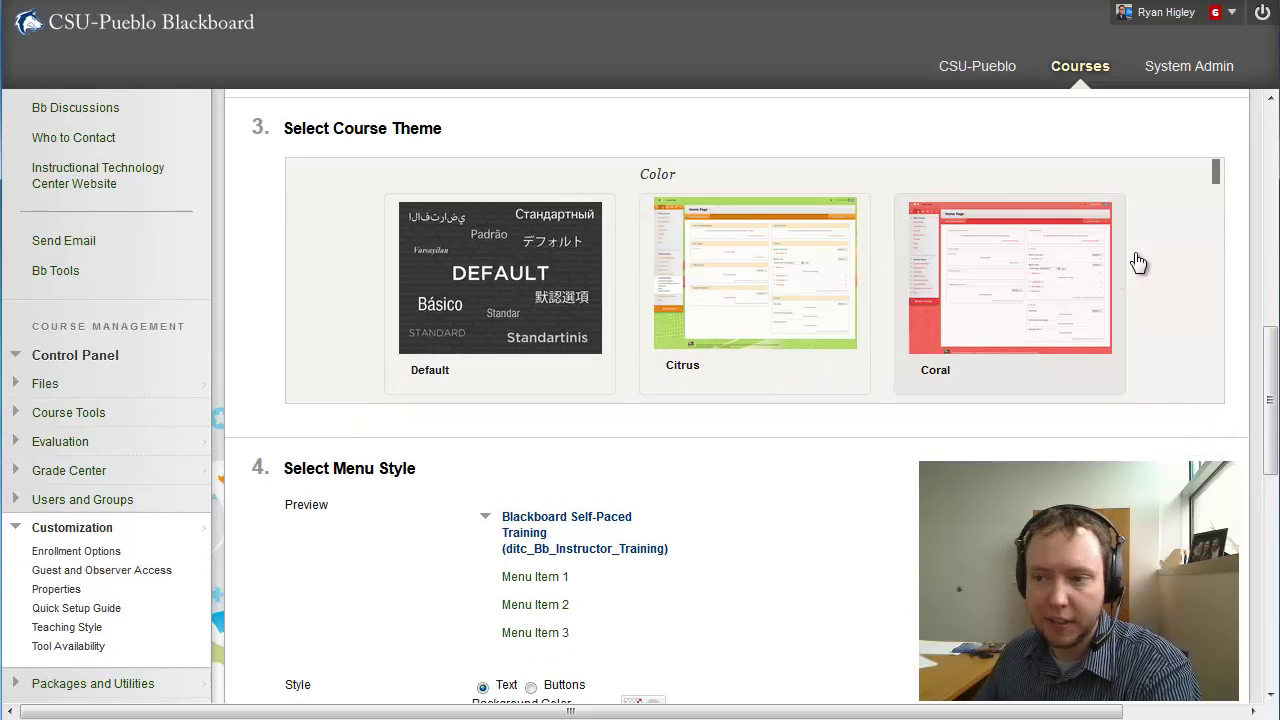
drag(1217, 180, 1213, 194)
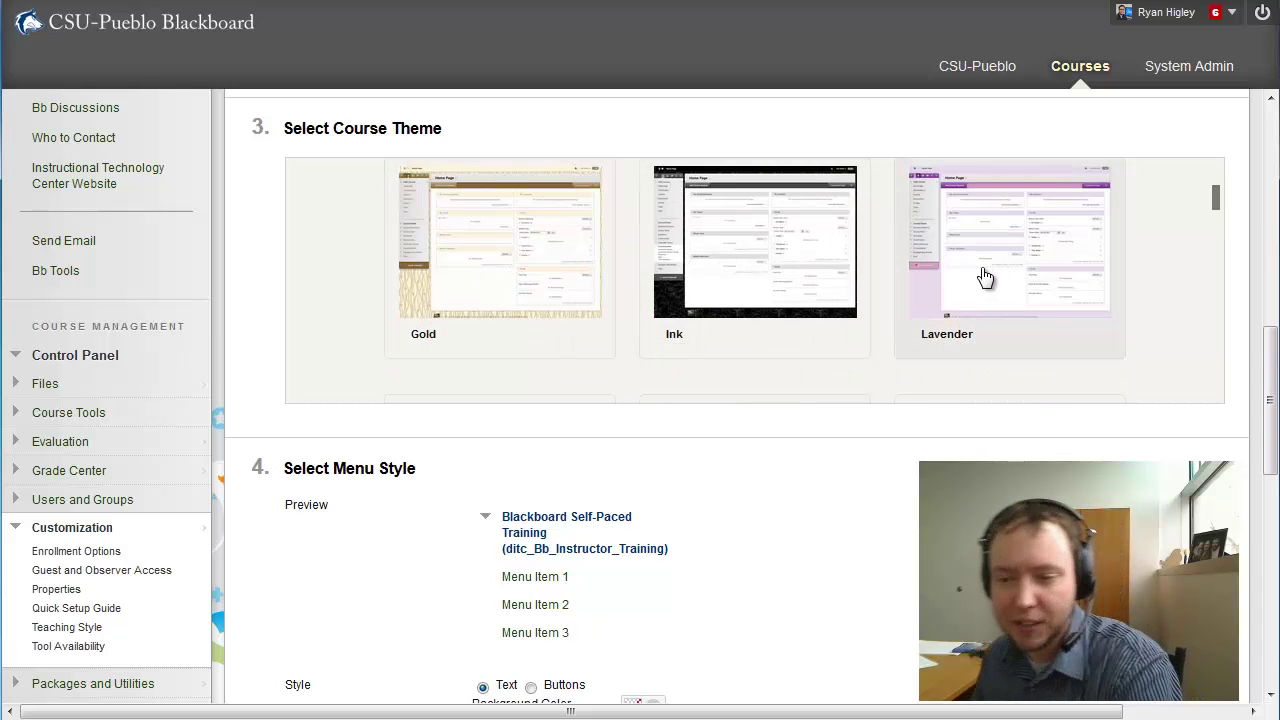
drag(1218, 197, 1217, 236)
scroll(1217, 237, down, 3)
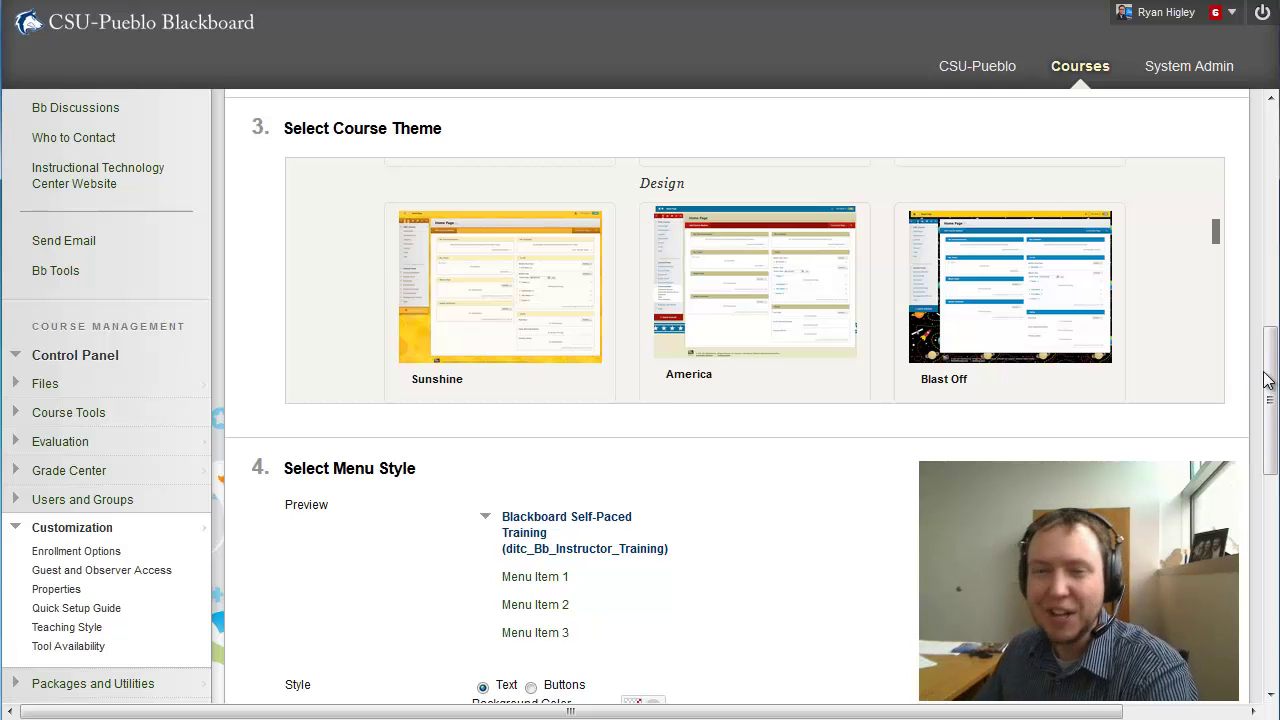
- Examine the text color swatches and hex color value for the course menu style, without applying a color
scroll(1272, 374, down, 3)
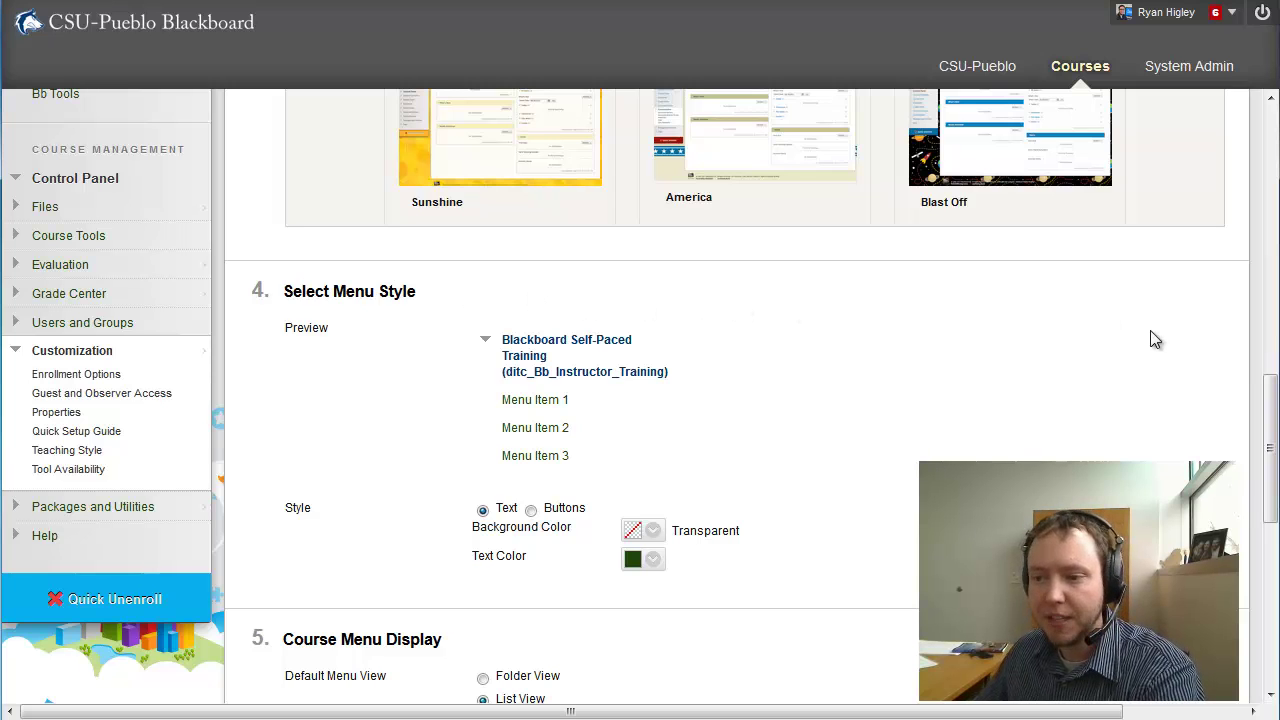
scroll(1272, 410, up, 5)
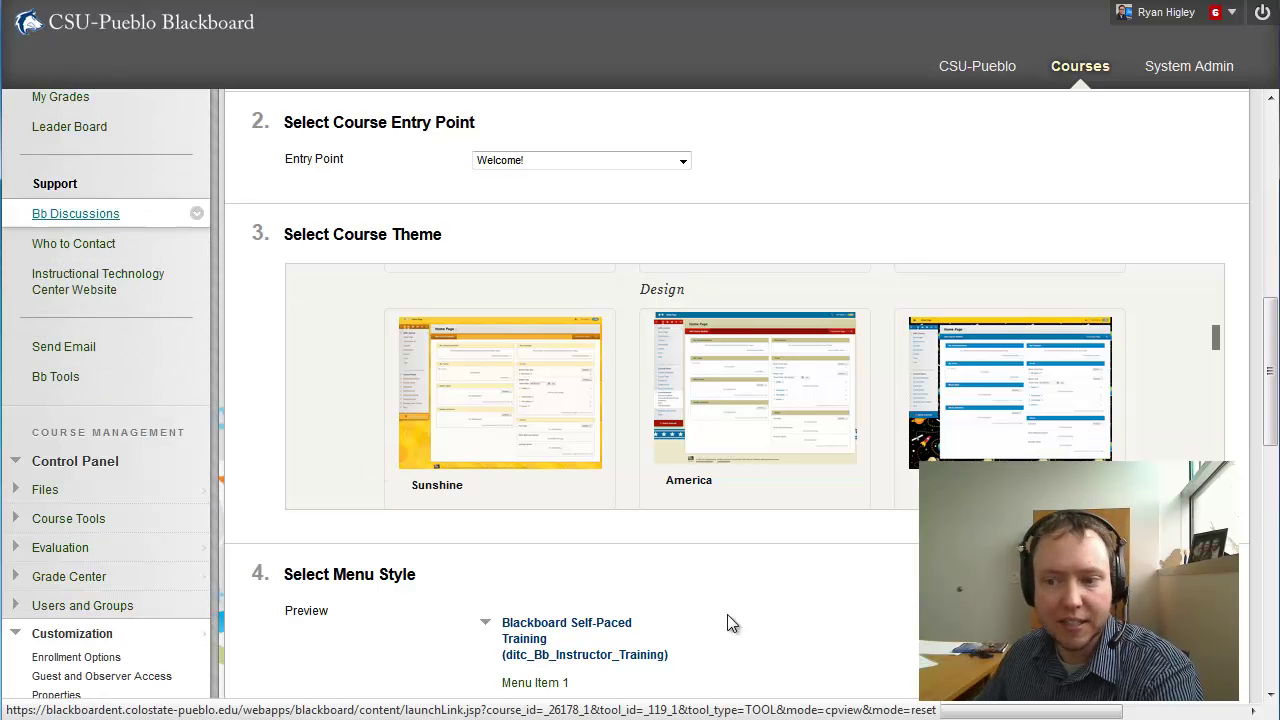
scroll(1272, 410, down, 4)
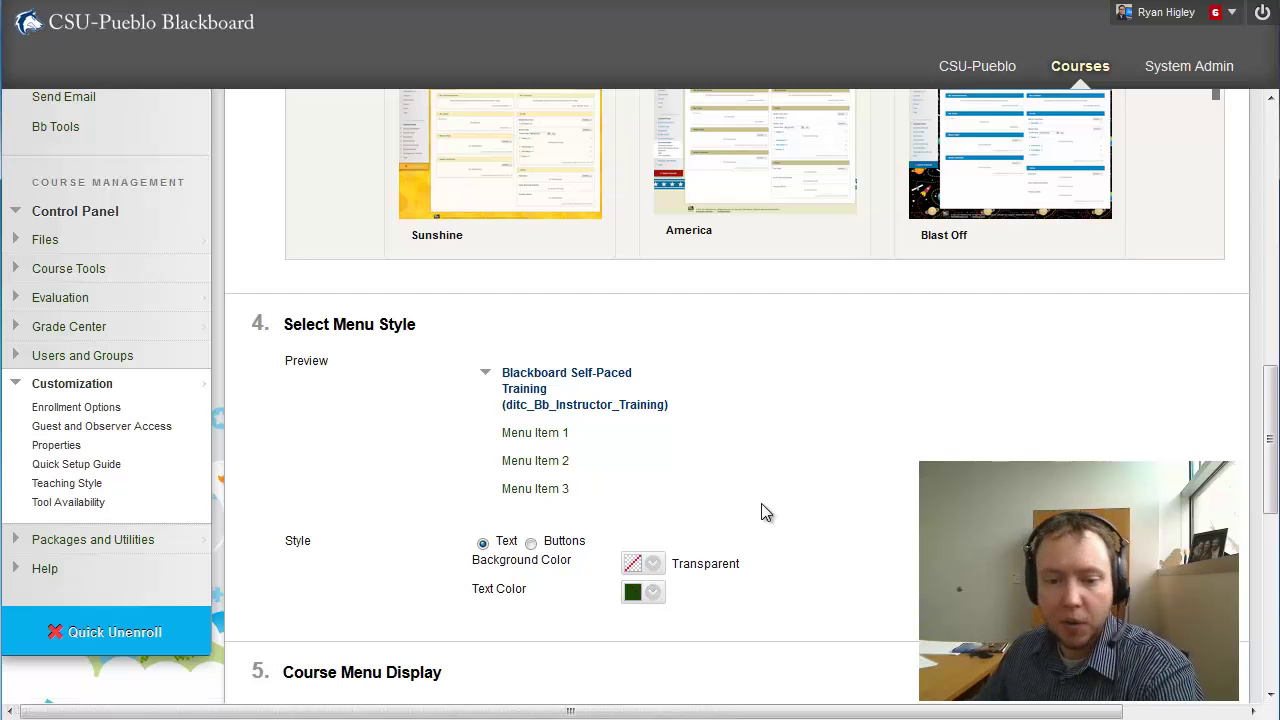
click(652, 593)
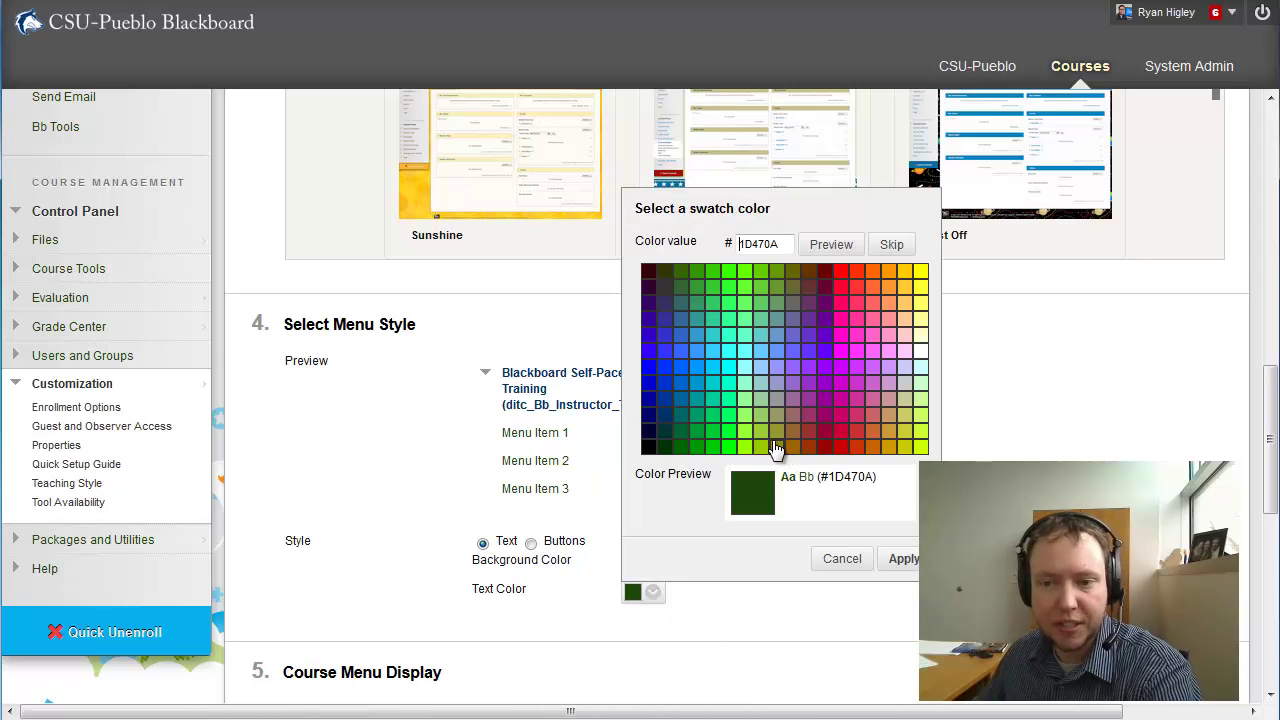
drag(773, 245, 738, 245)
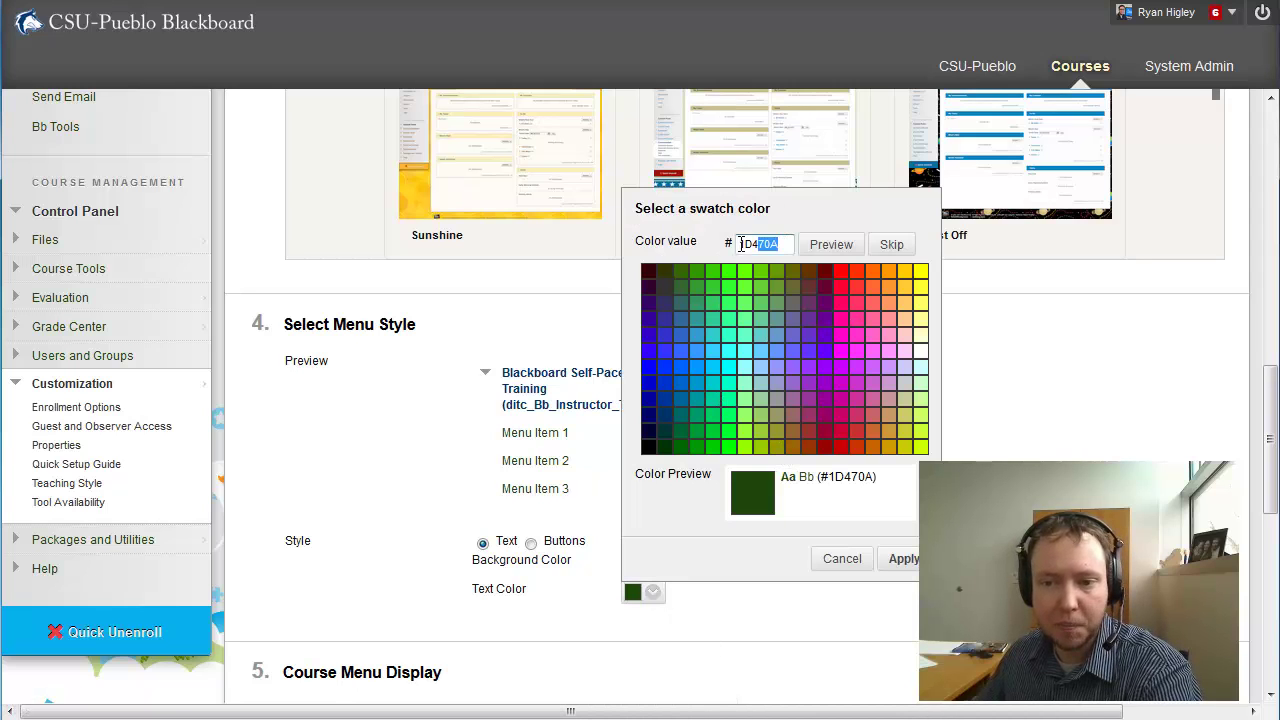
click(1047, 435)
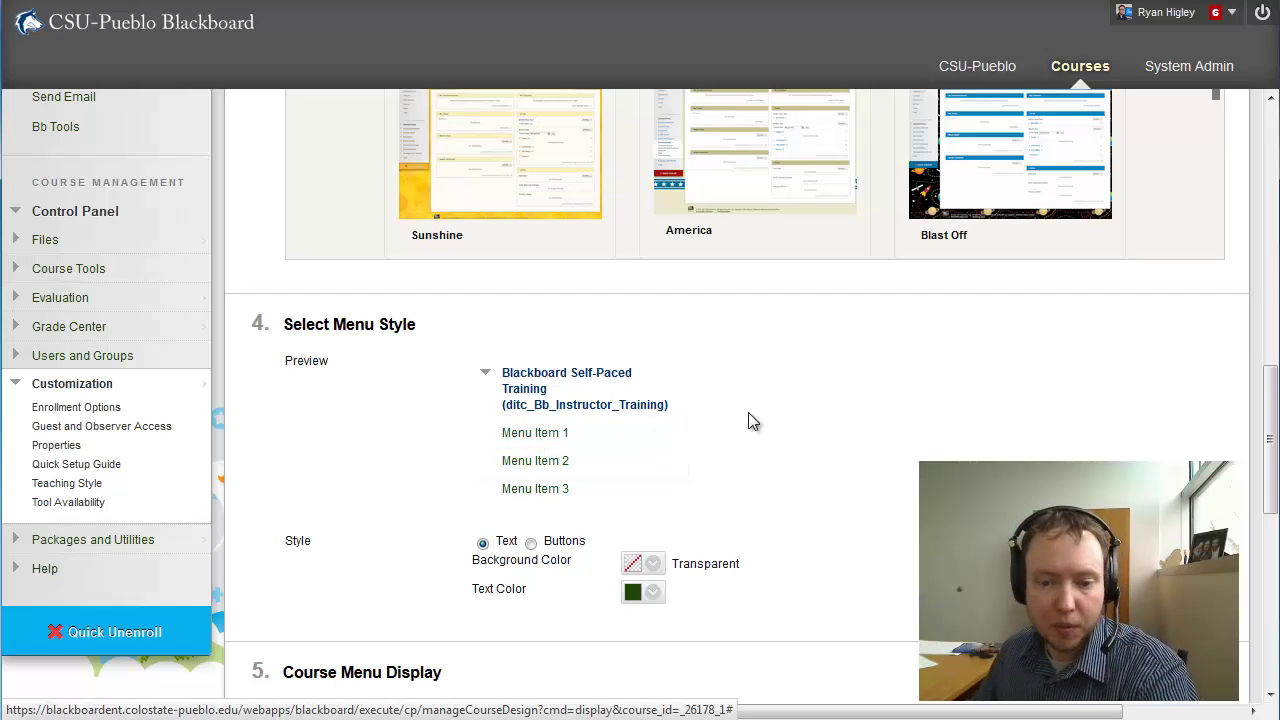
- Look through the remaining course theme thumbnails down to the subject themes such as History 1 and Math
scroll(722, 415, up, 1)
scroll(722, 415, up, 3)
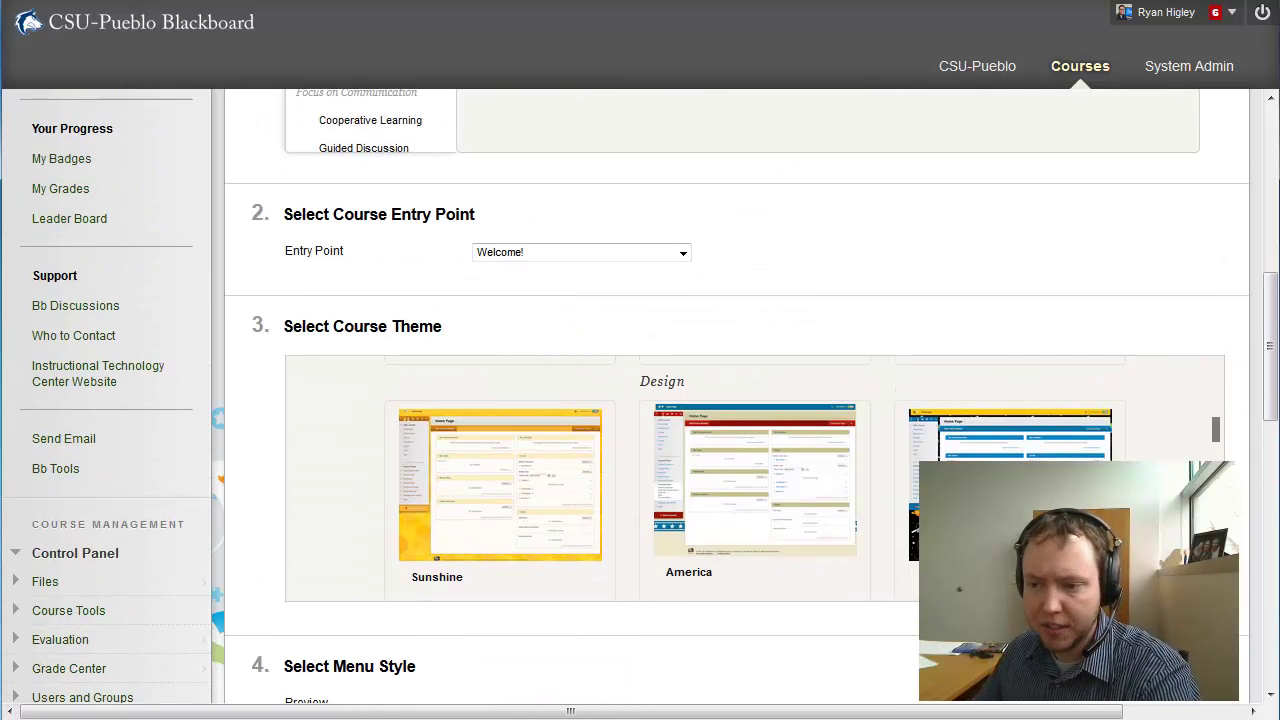
drag(1213, 430, 1216, 605)
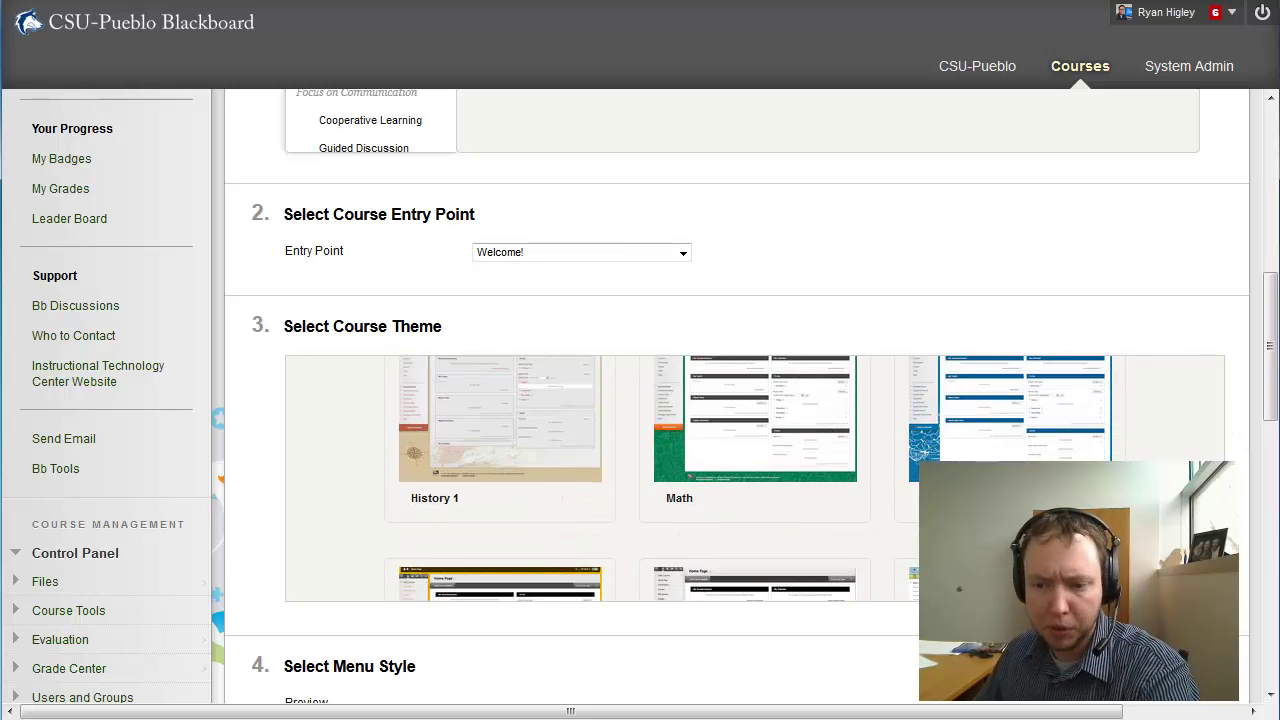
- Switch the course menu style to Buttons and expand the Button Library
drag(1266, 405, 1268, 509)
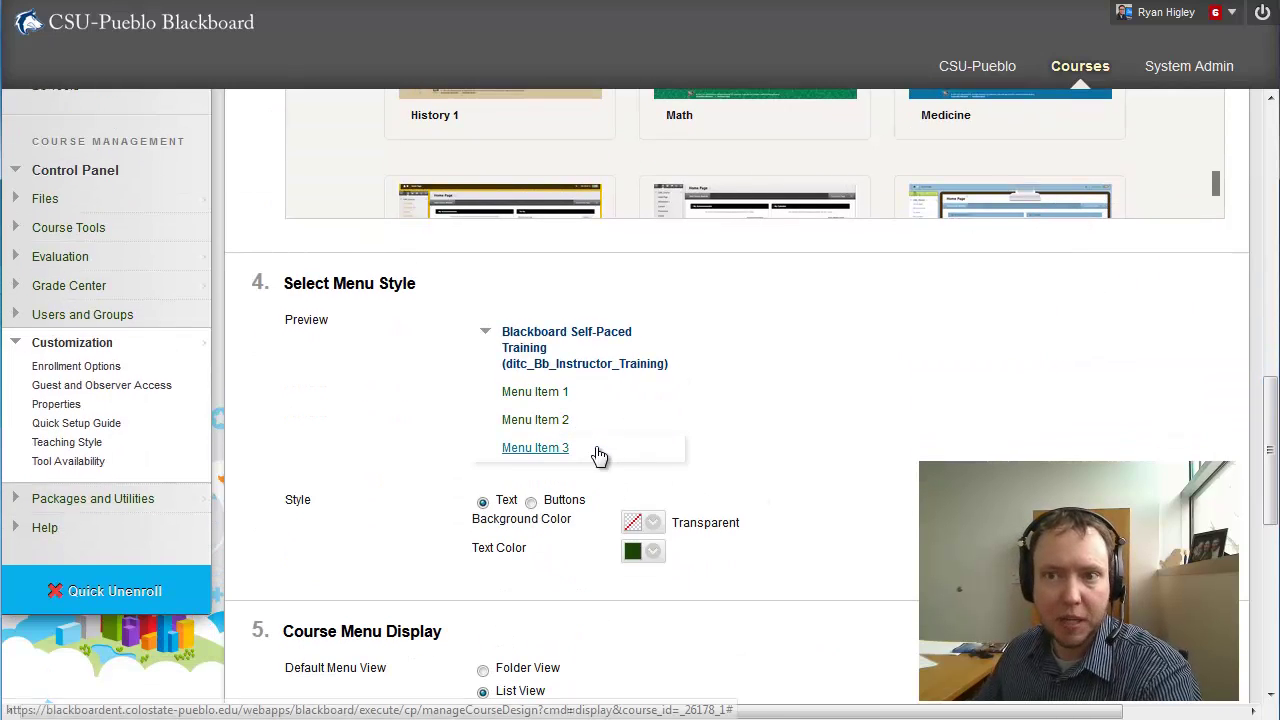
click(531, 503)
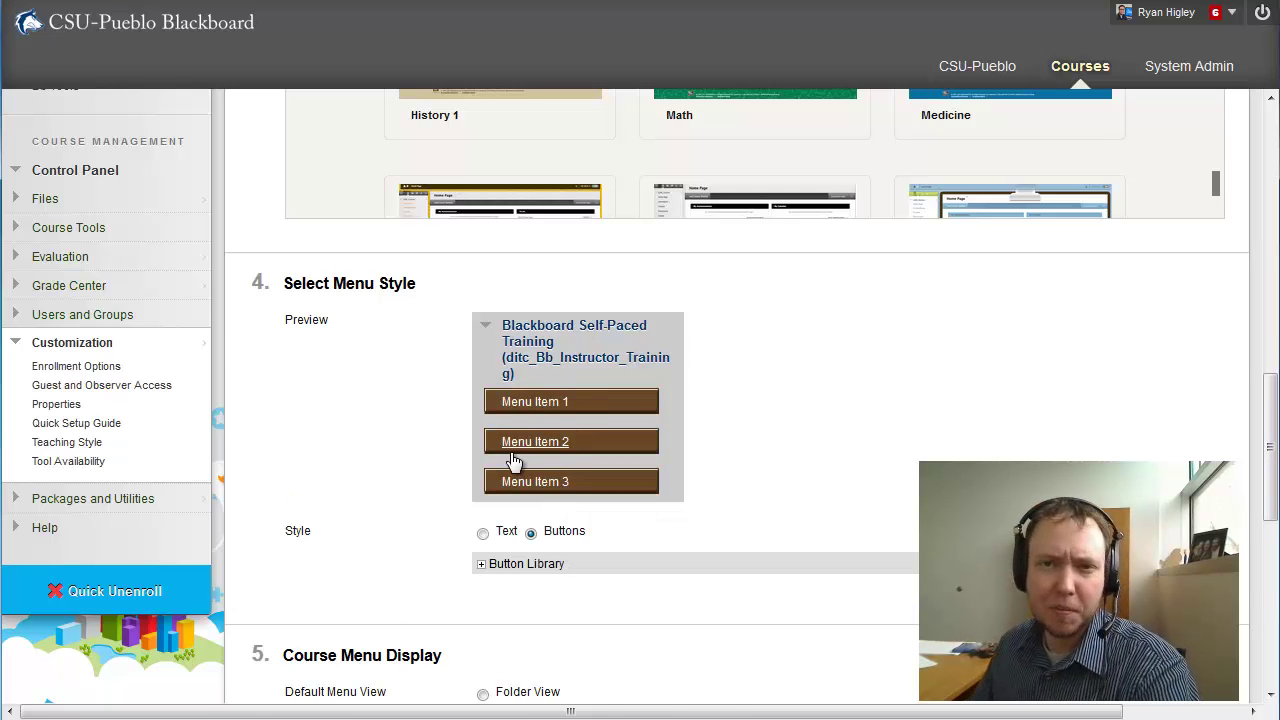
click(481, 565)
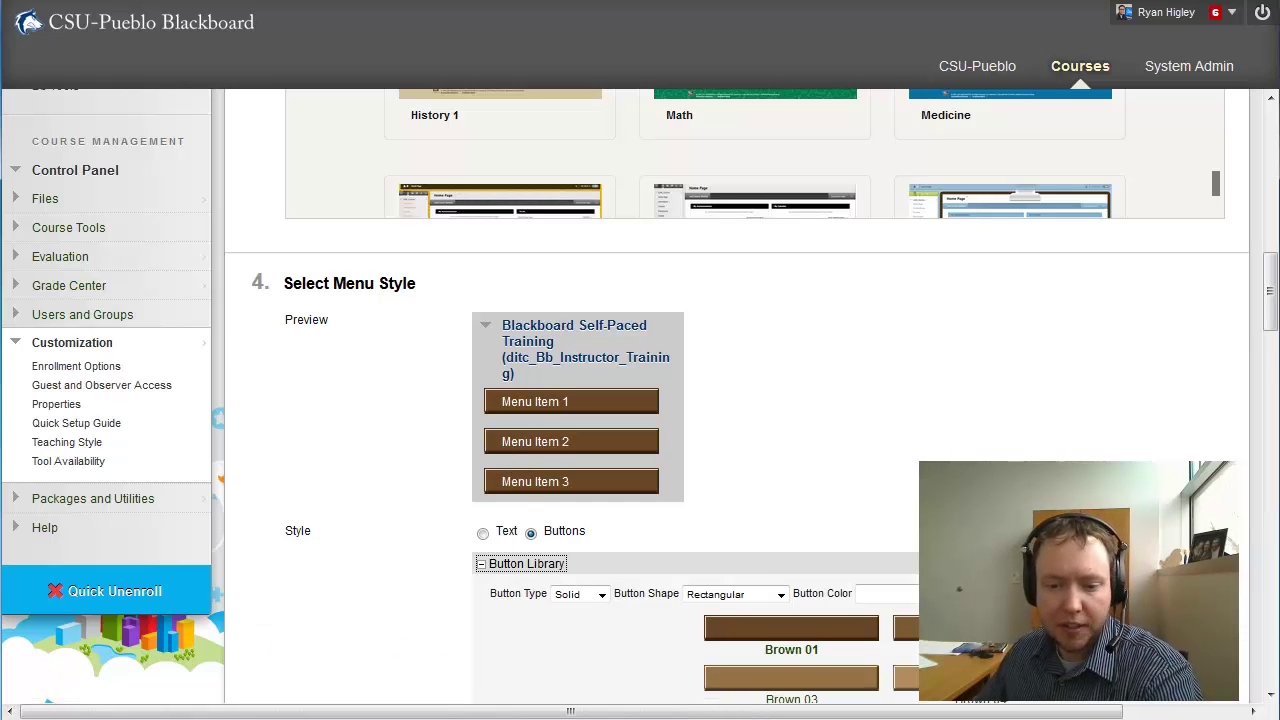
scroll(517, 443, down, 2)
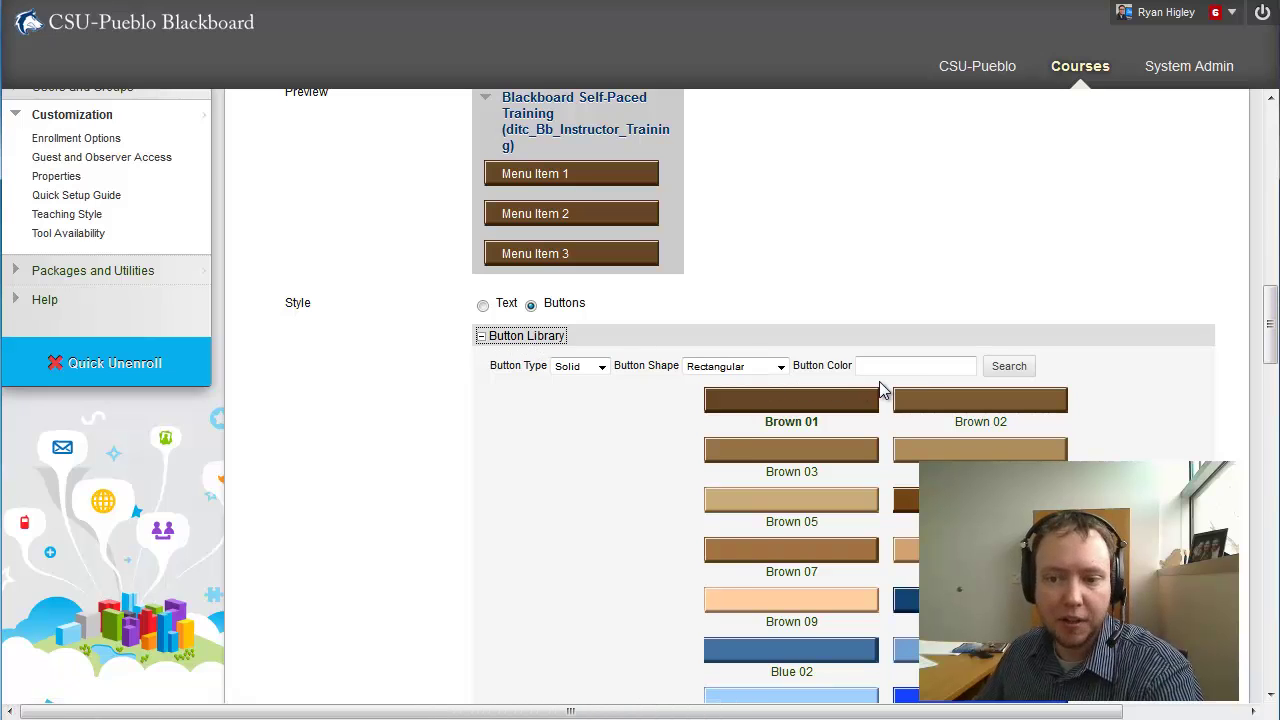
scroll(1264, 325, down, 2)
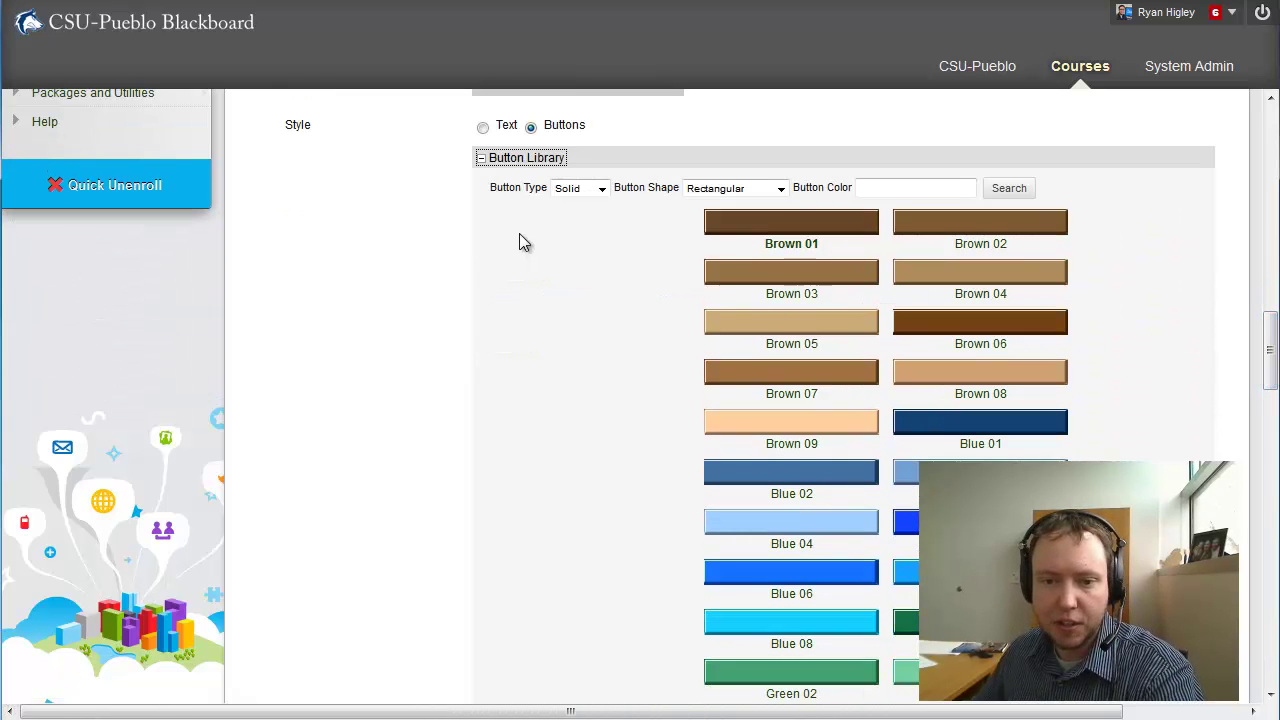
- Preview the Pattern and Striped button types in the Button Library and return the type to Solid
click(602, 190)
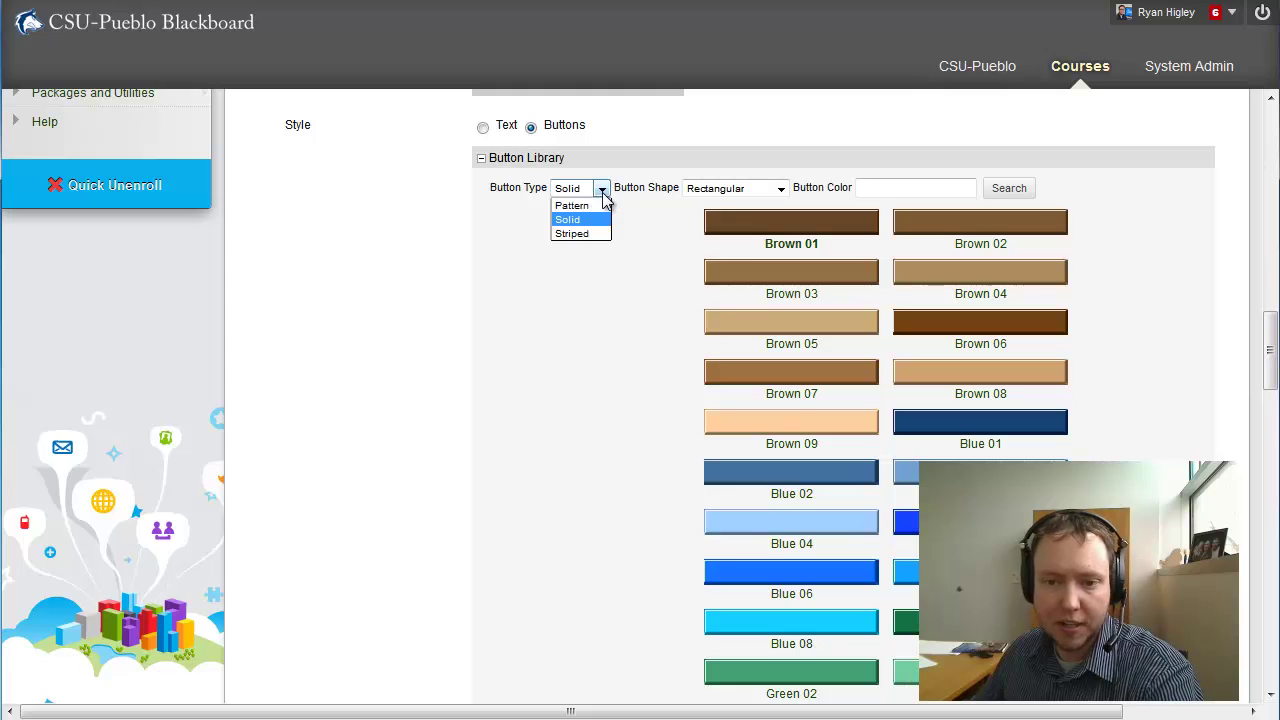
click(595, 207)
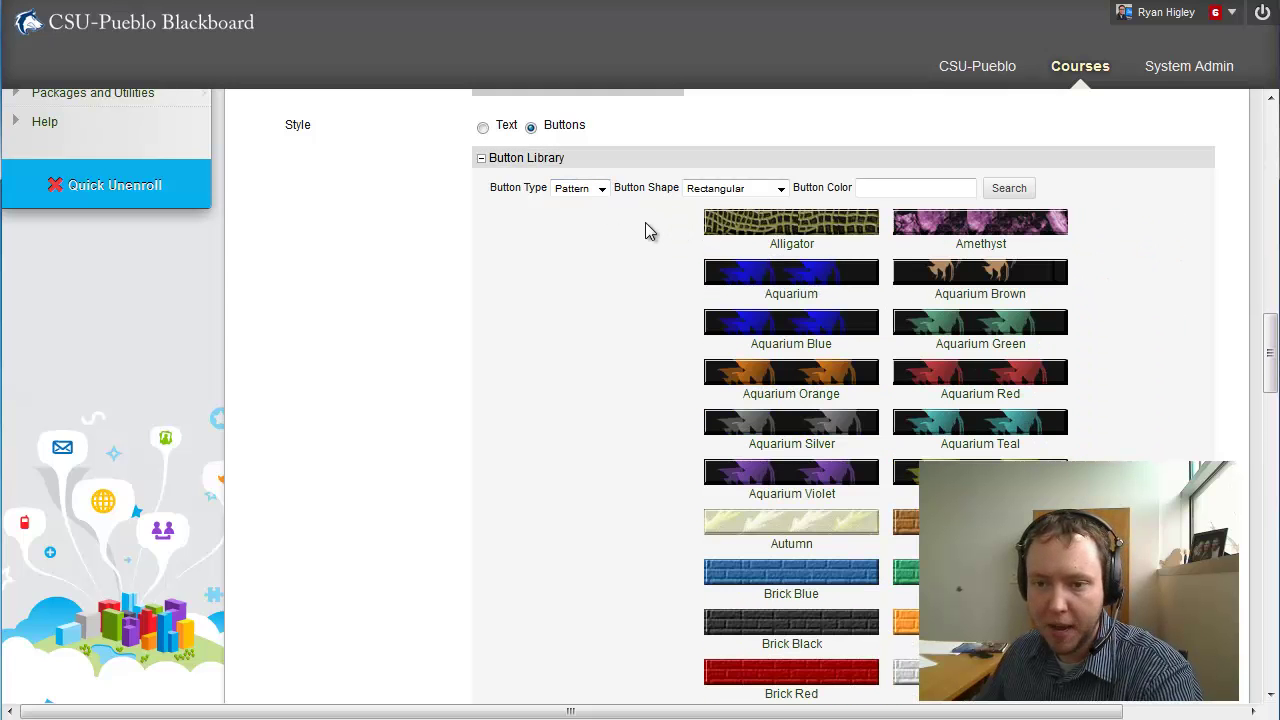
click(603, 191)
click(585, 233)
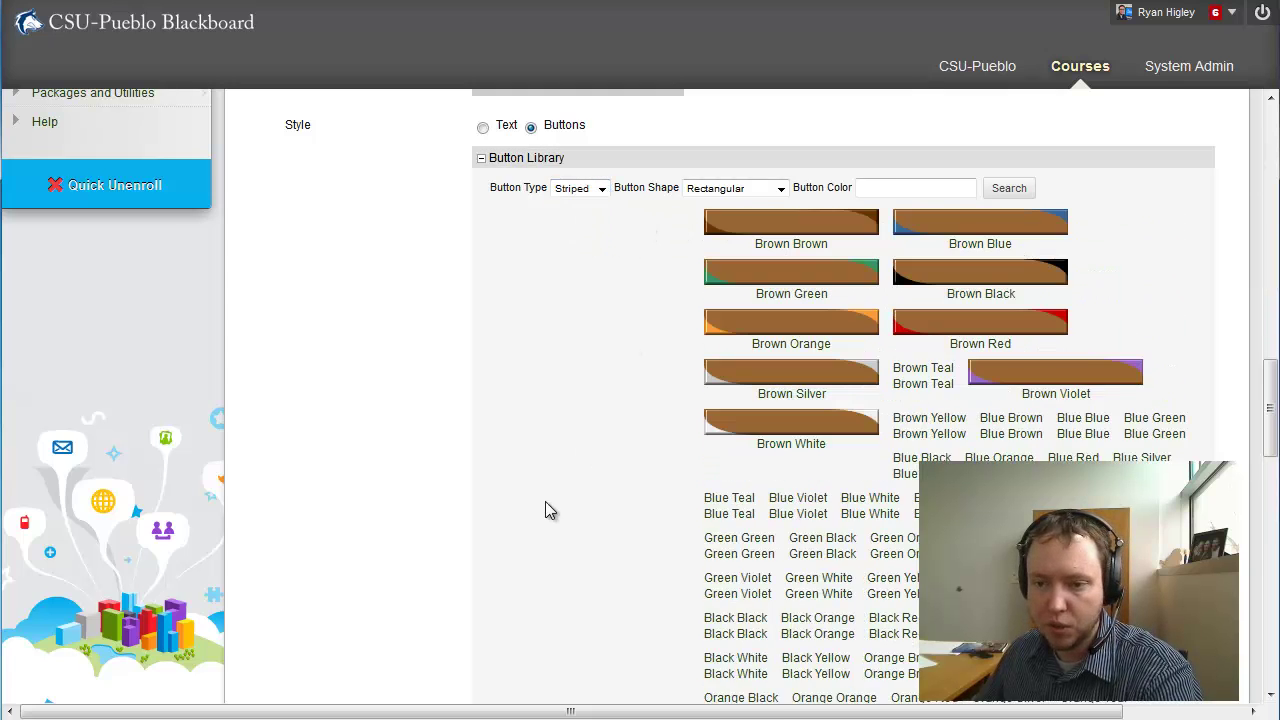
click(601, 192)
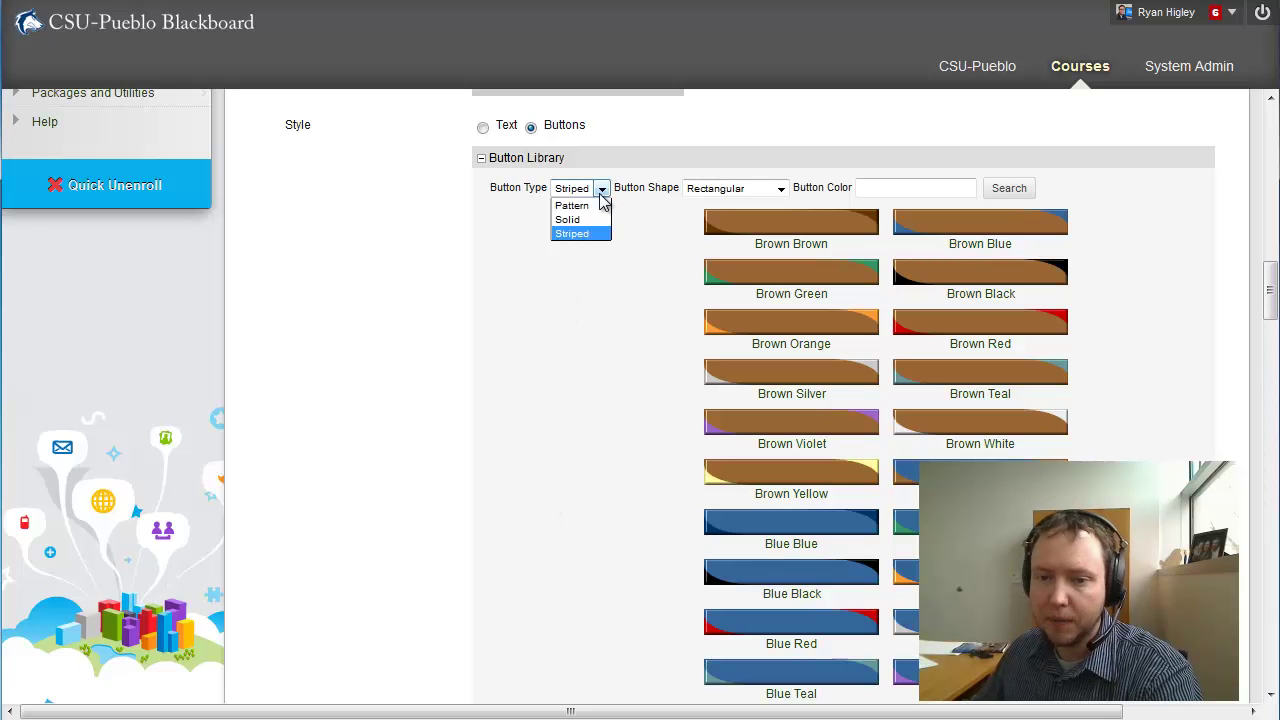
click(586, 222)
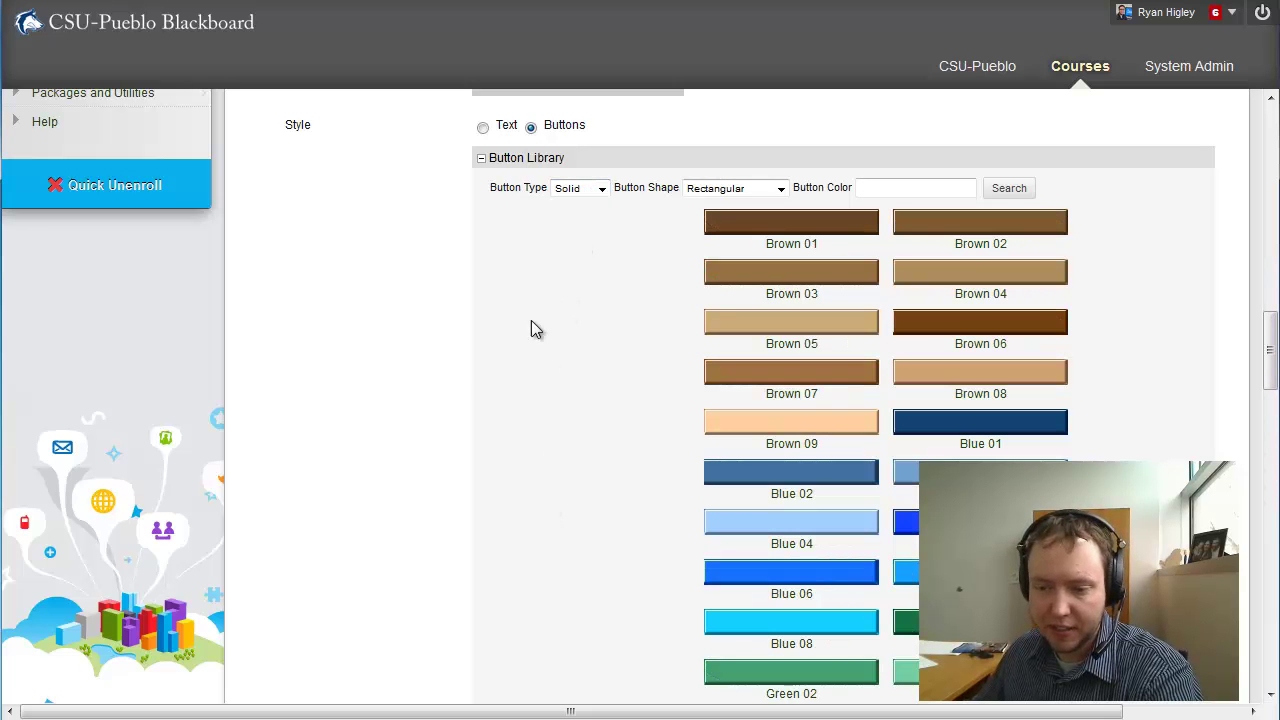
- Try the Pattern button type again in the Button Library and set the type back to Solid
drag(1272, 352, 1269, 290)
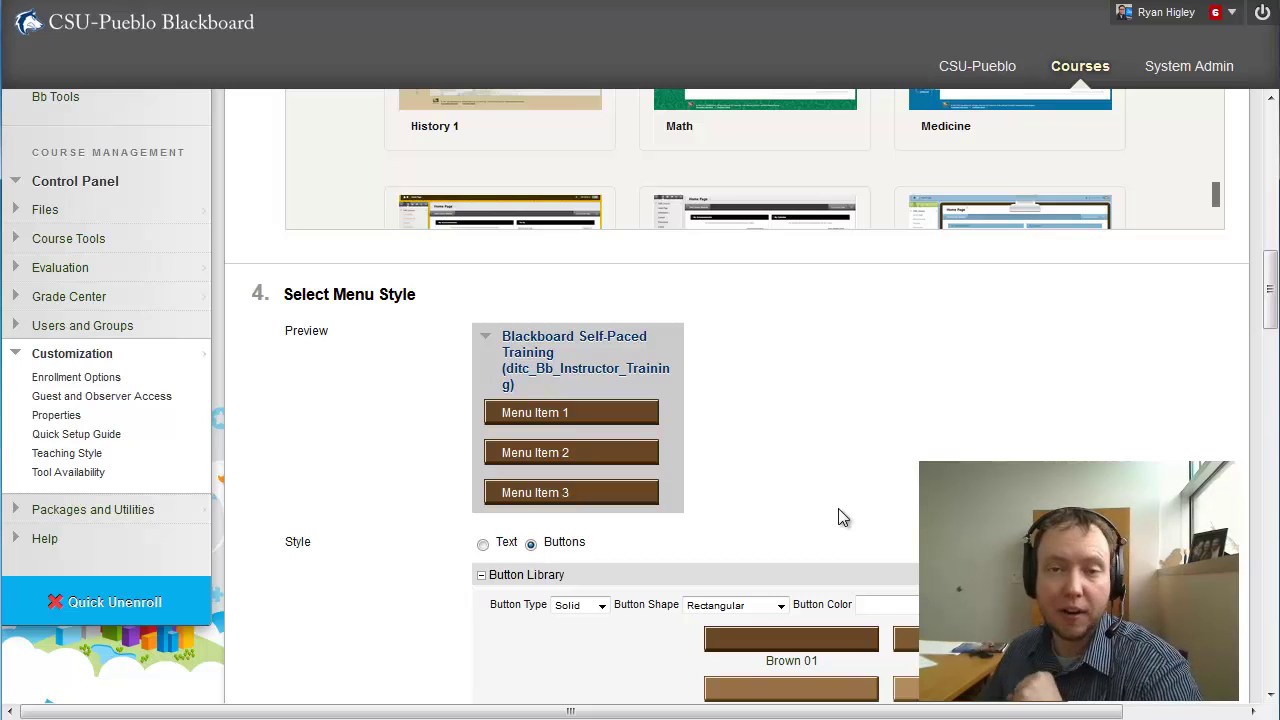
click(595, 607)
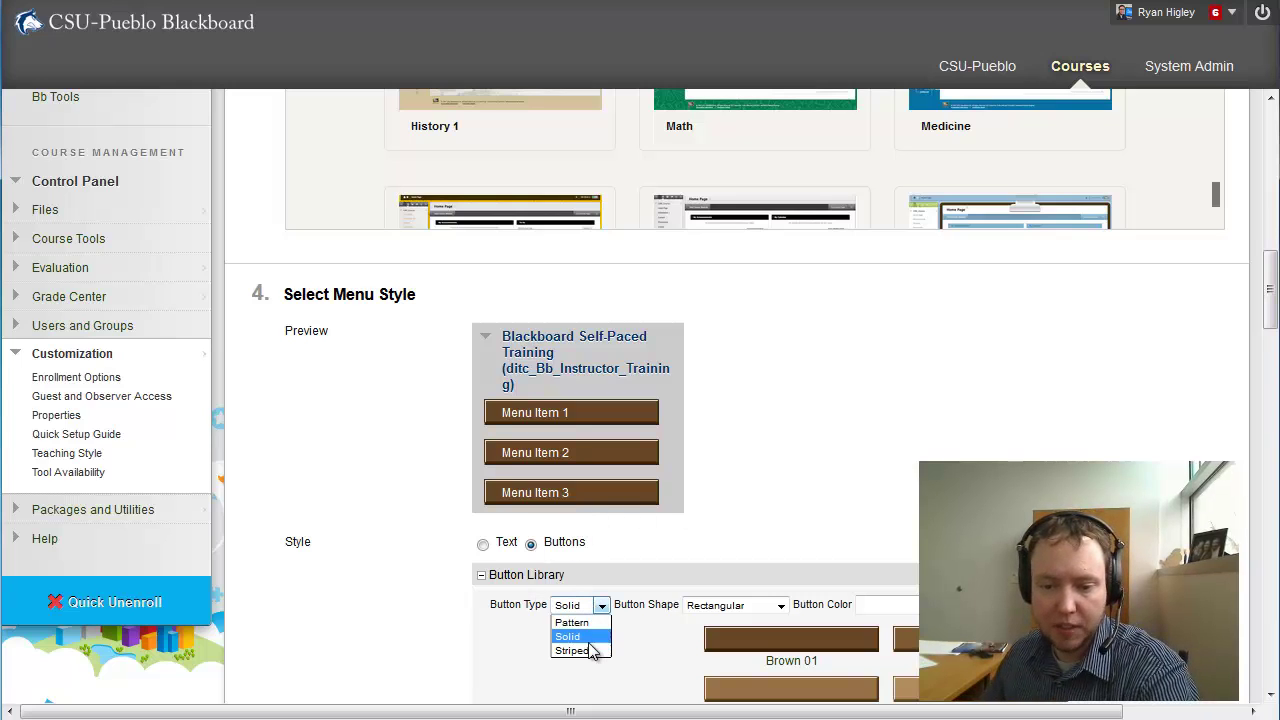
click(590, 652)
mouse_move(1270, 226)
mouse_down()
mouse_move(1266, 293)
mouse_move(1270, 243)
mouse_up()
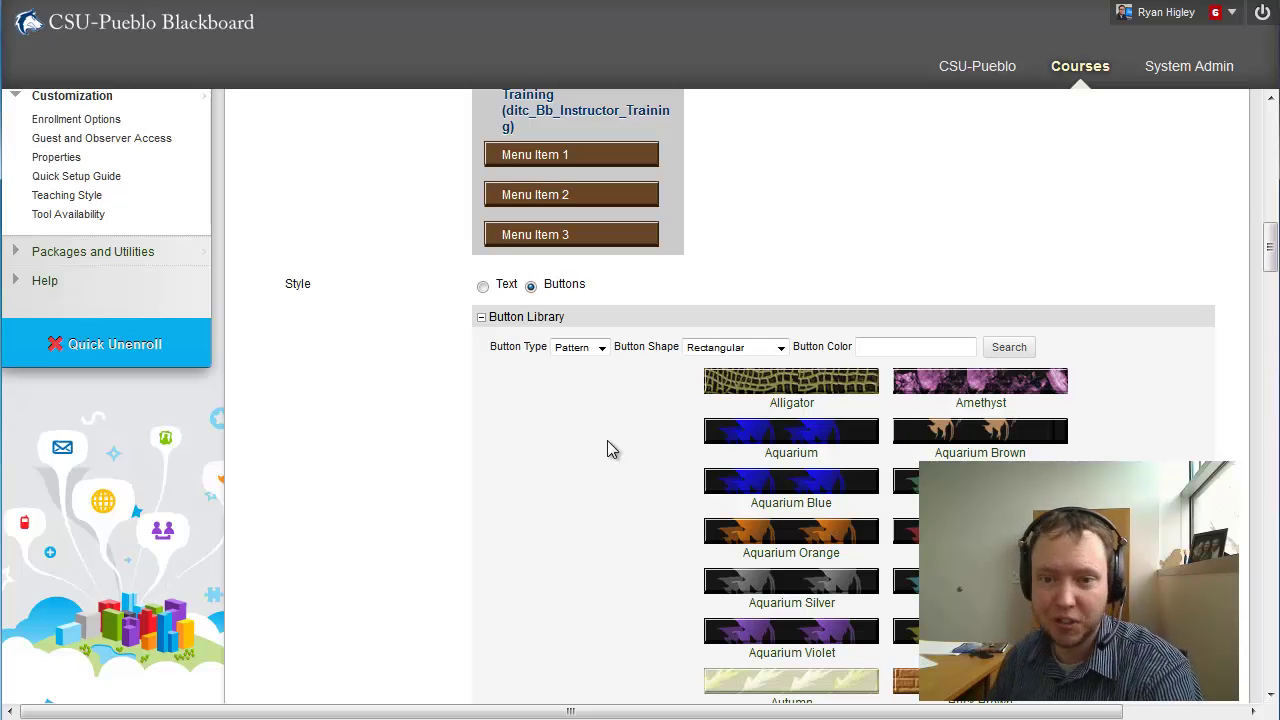
click(604, 349)
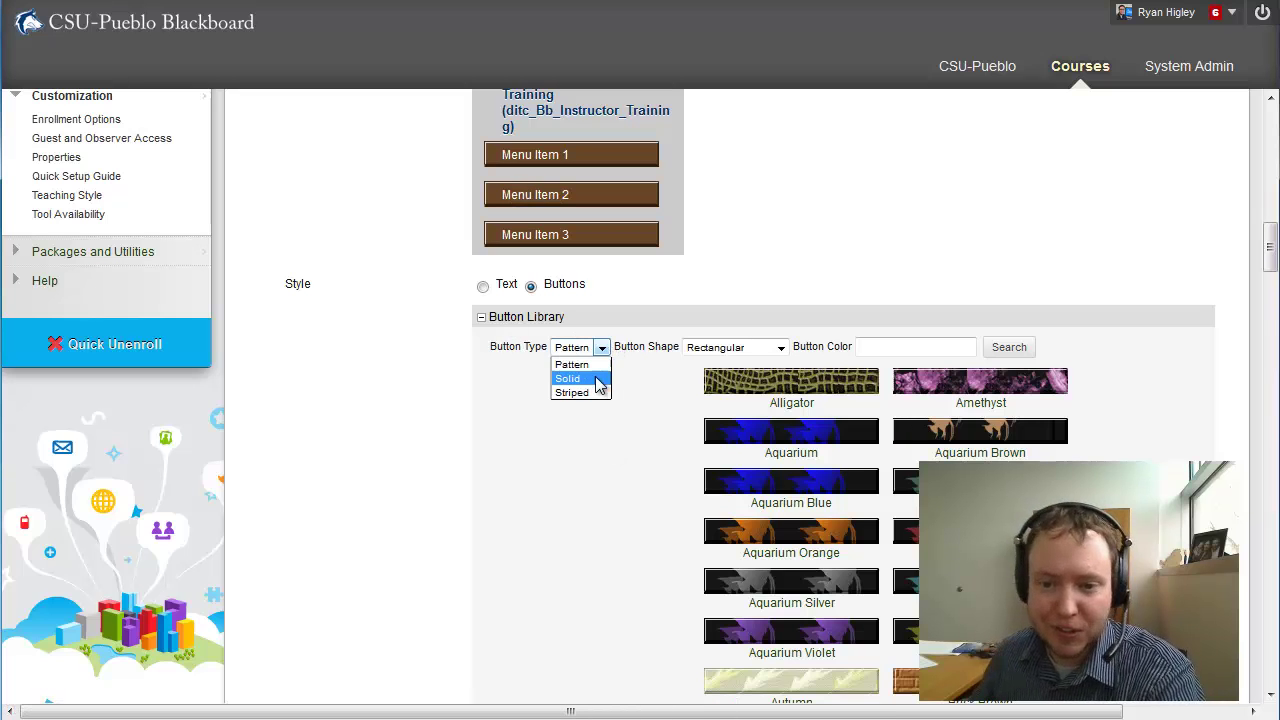
click(596, 379)
- Apply the Violet 01 solid button to the course menu and check it in the menu style preview
drag(1270, 330, 1266, 535)
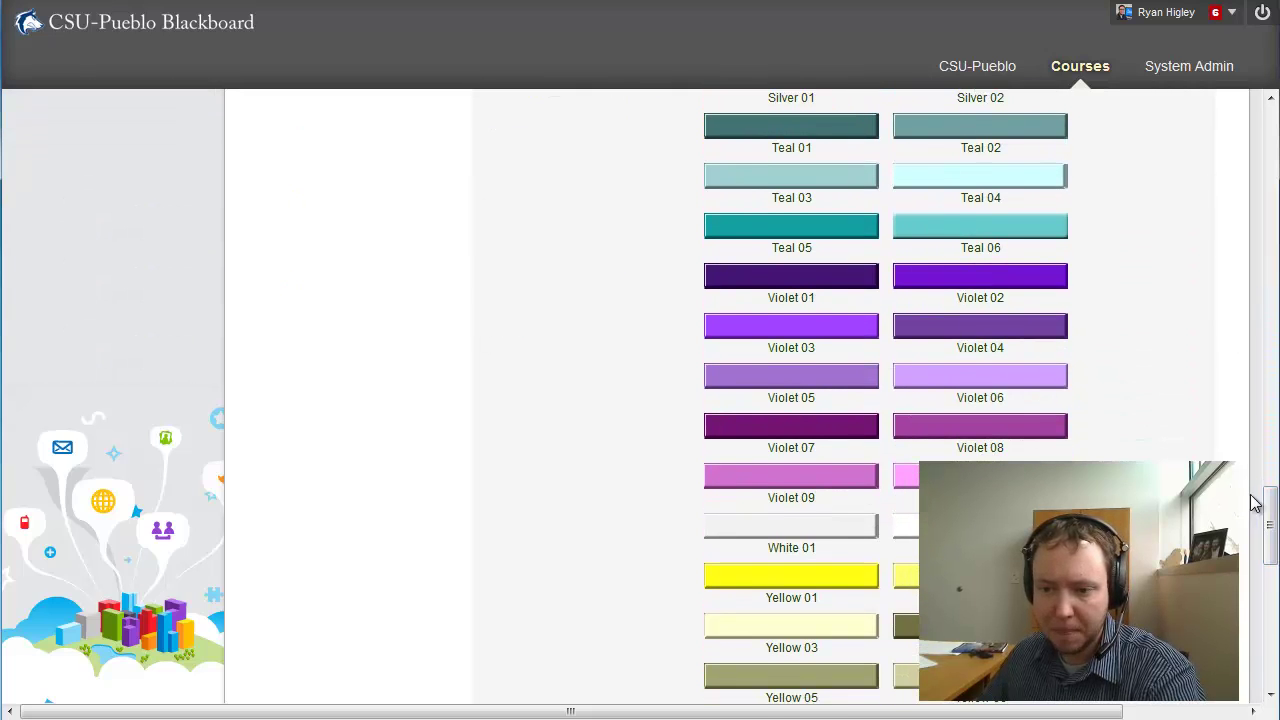
click(791, 280)
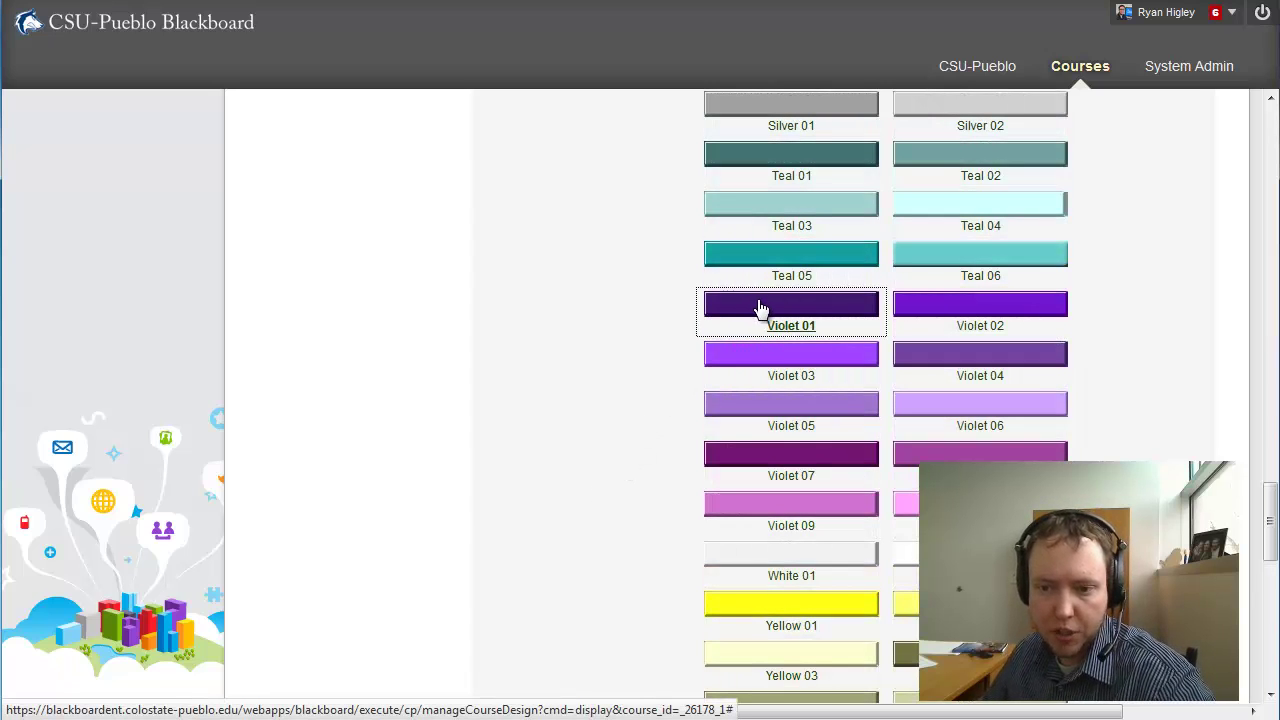
click(727, 312)
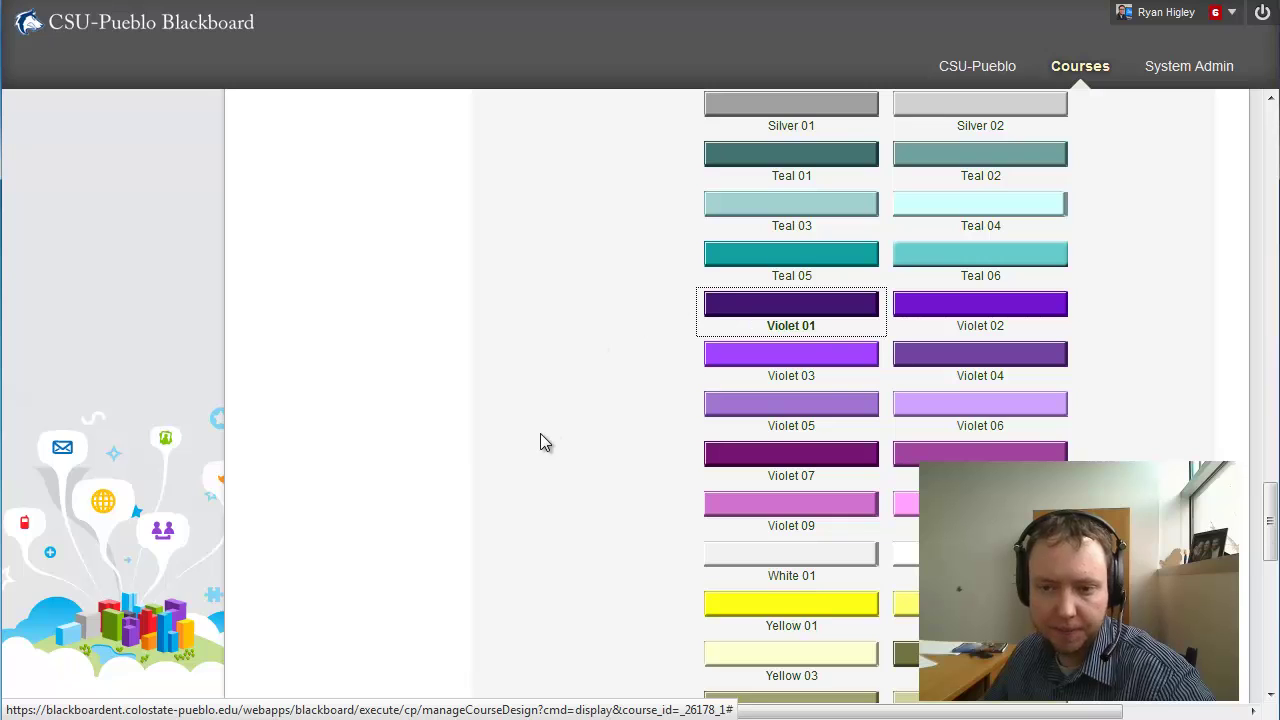
scroll(541, 438, up, 15)
scroll(541, 440, down, 10)
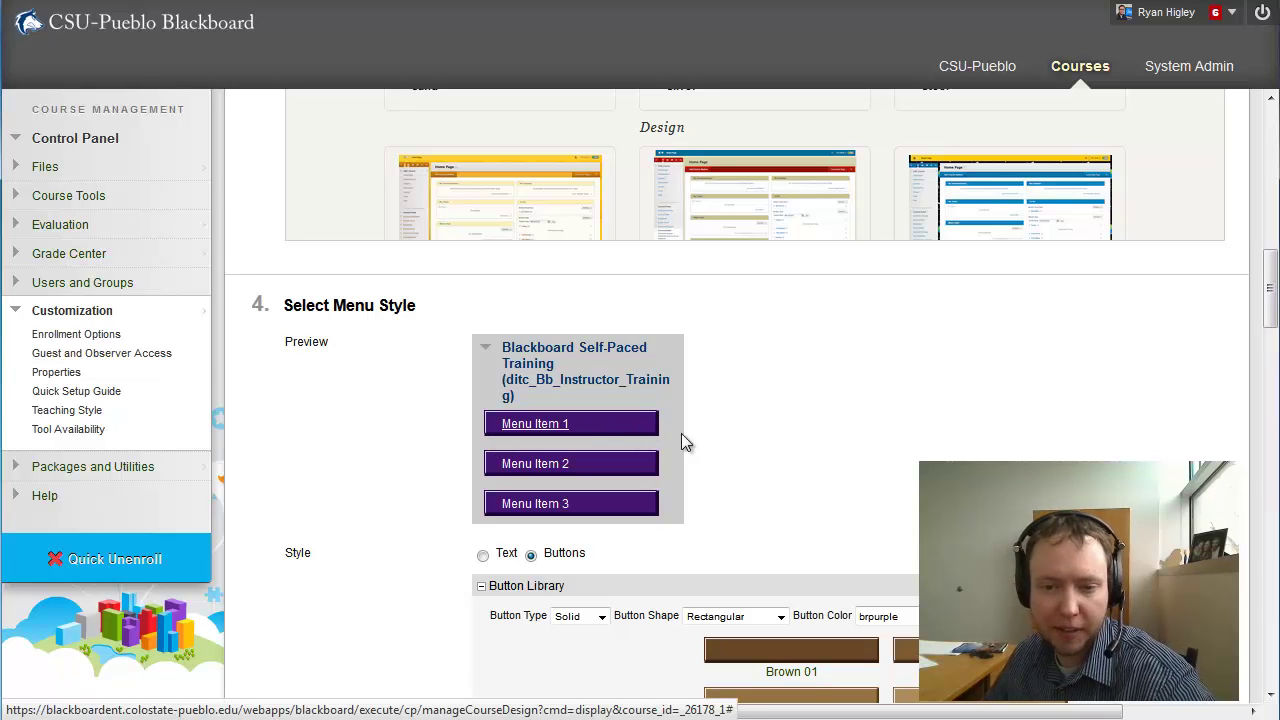
scroll(840, 443, down, 2)
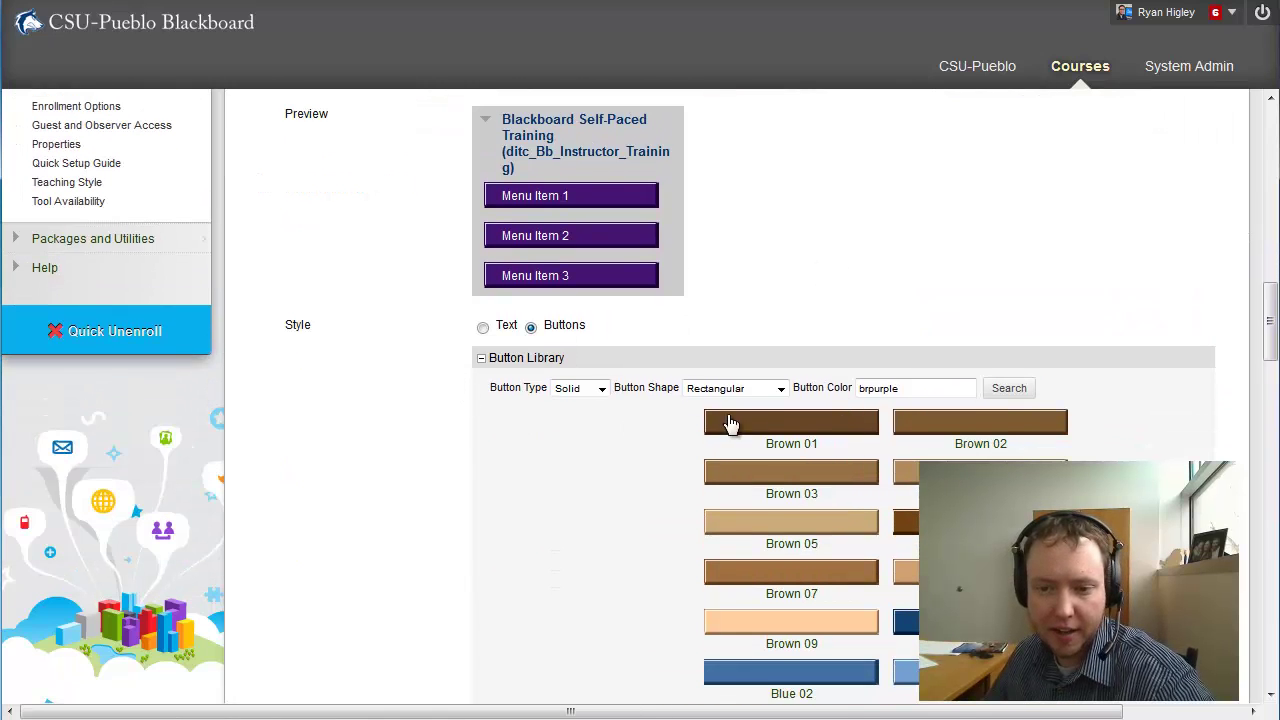
- Check the button shape options, keep Rectangular, and submit the course style changes
click(779, 388)
click(785, 433)
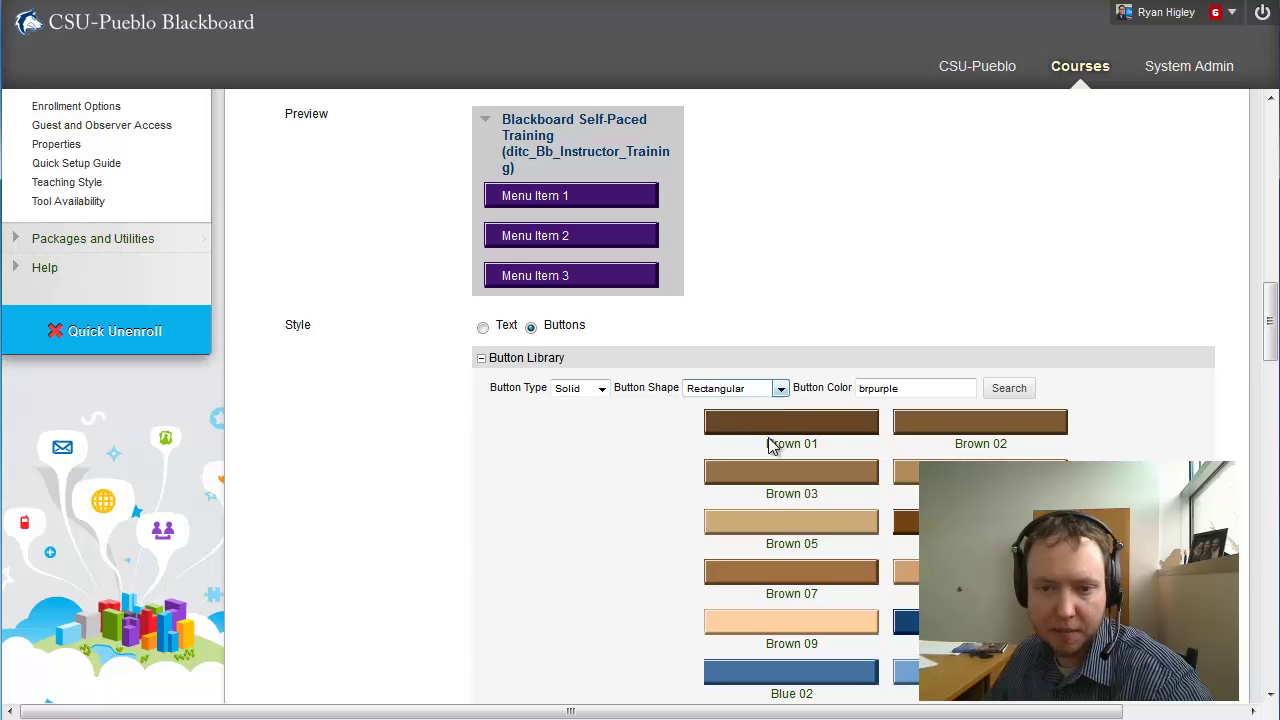
click(785, 392)
click(776, 407)
click(1009, 388)
scroll(734, 551, down, 5)
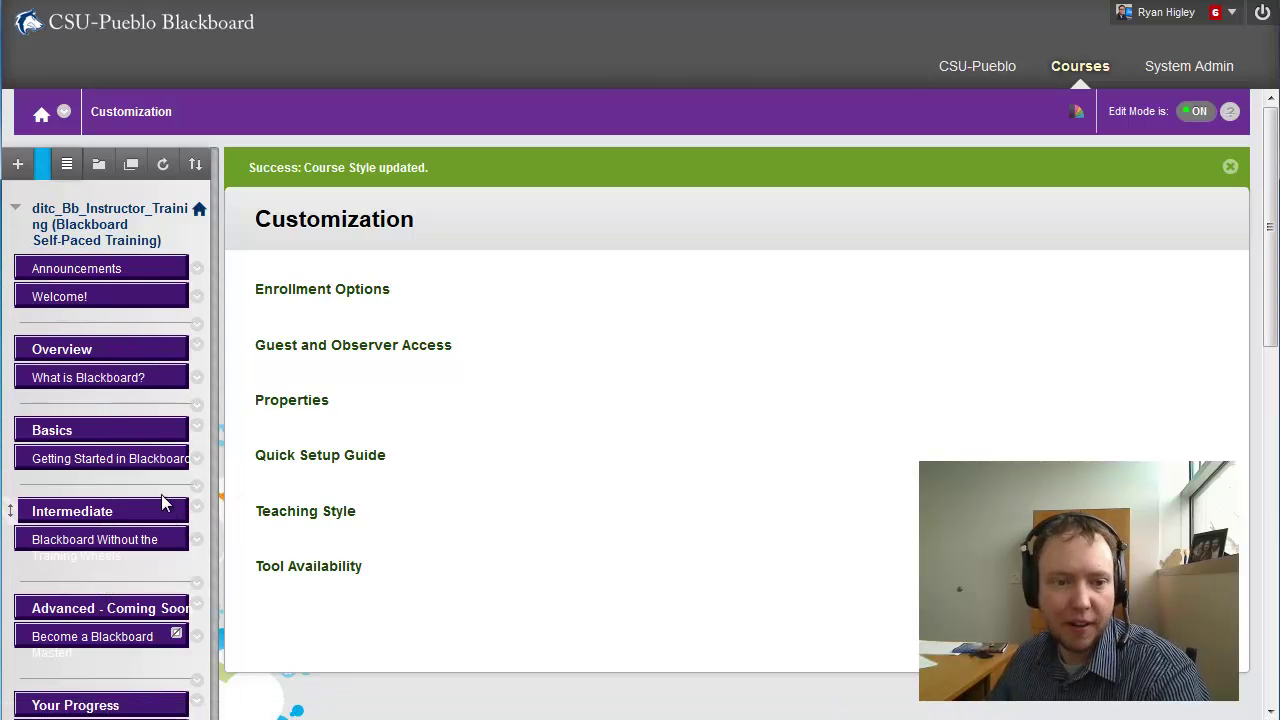
- Look over the restyled course menu and start a new course announcement with the subject "Instructor Introduction"
scroll(143, 604, down, 2)
scroll(143, 604, down, 1)
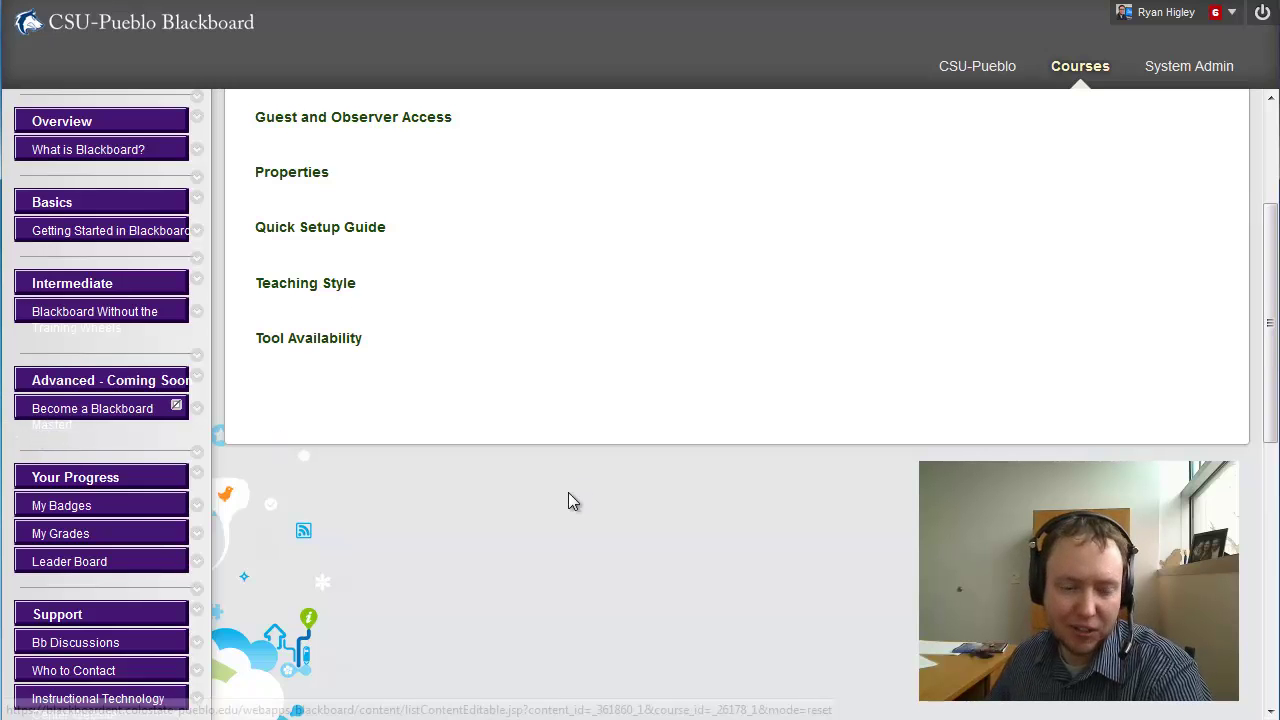
scroll(460, 516, down, 2)
scroll(461, 518, up, 4)
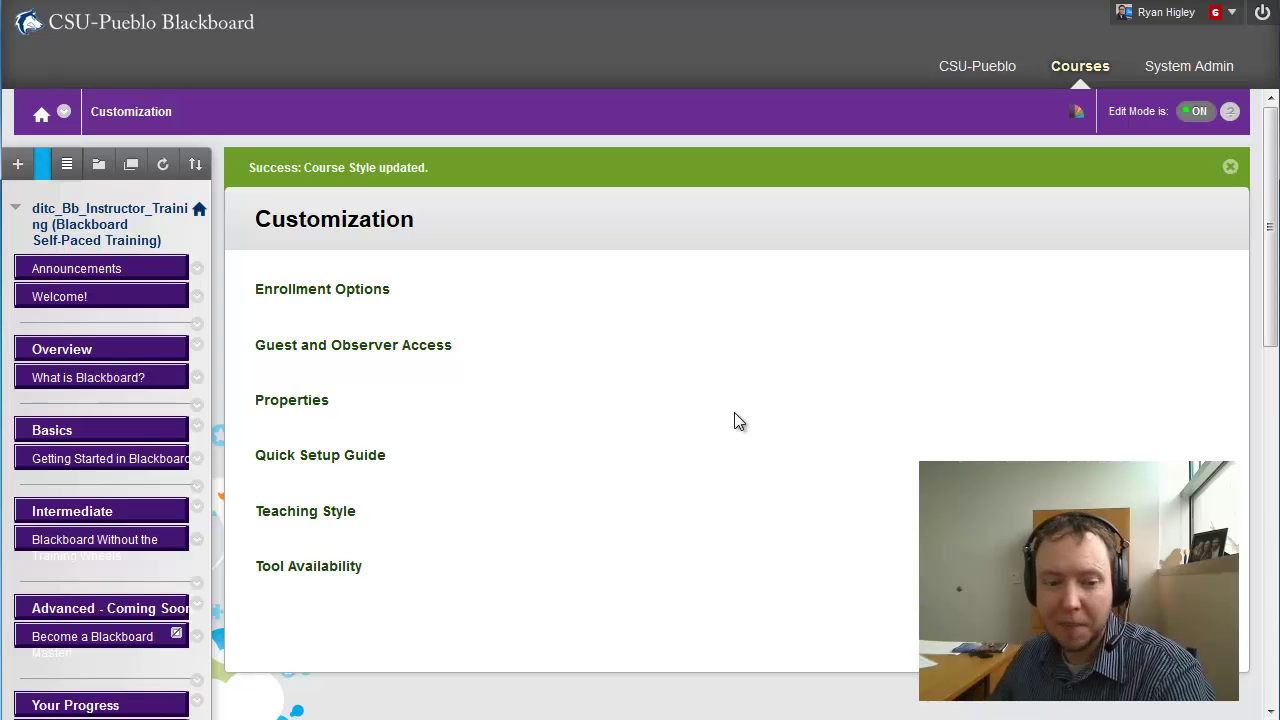
scroll(80, 591, down, 1)
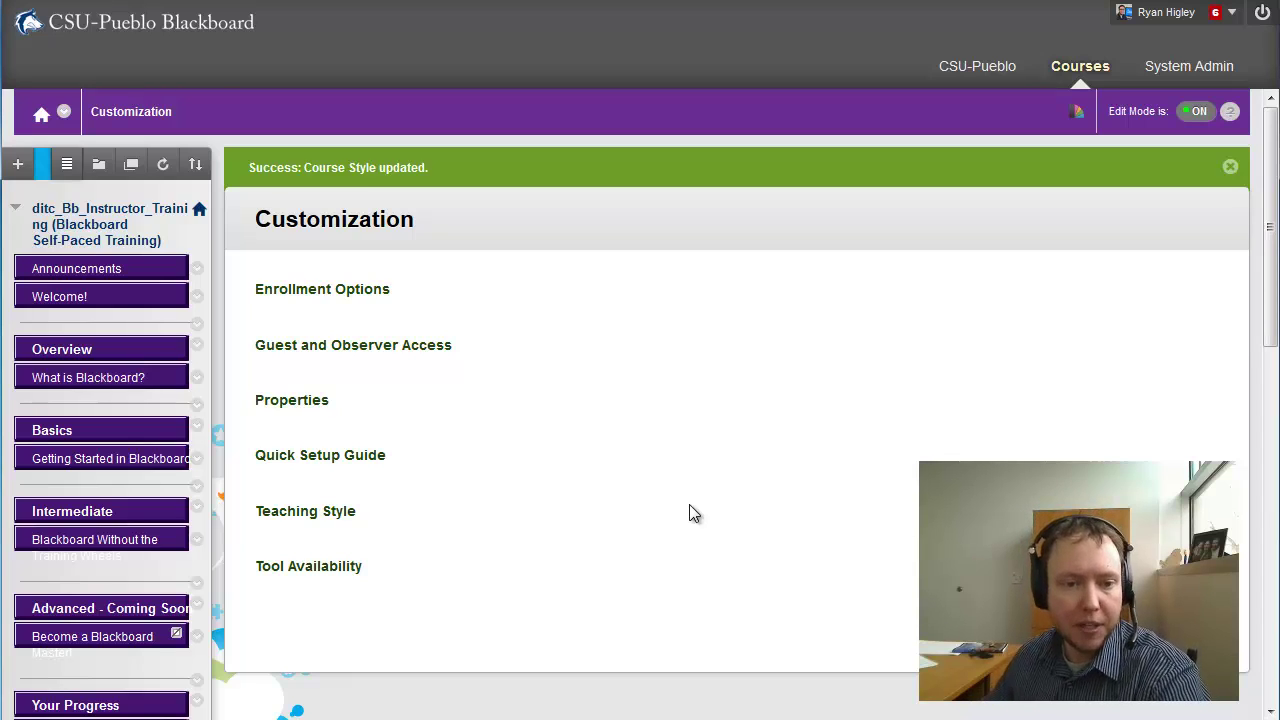
click(100, 272)
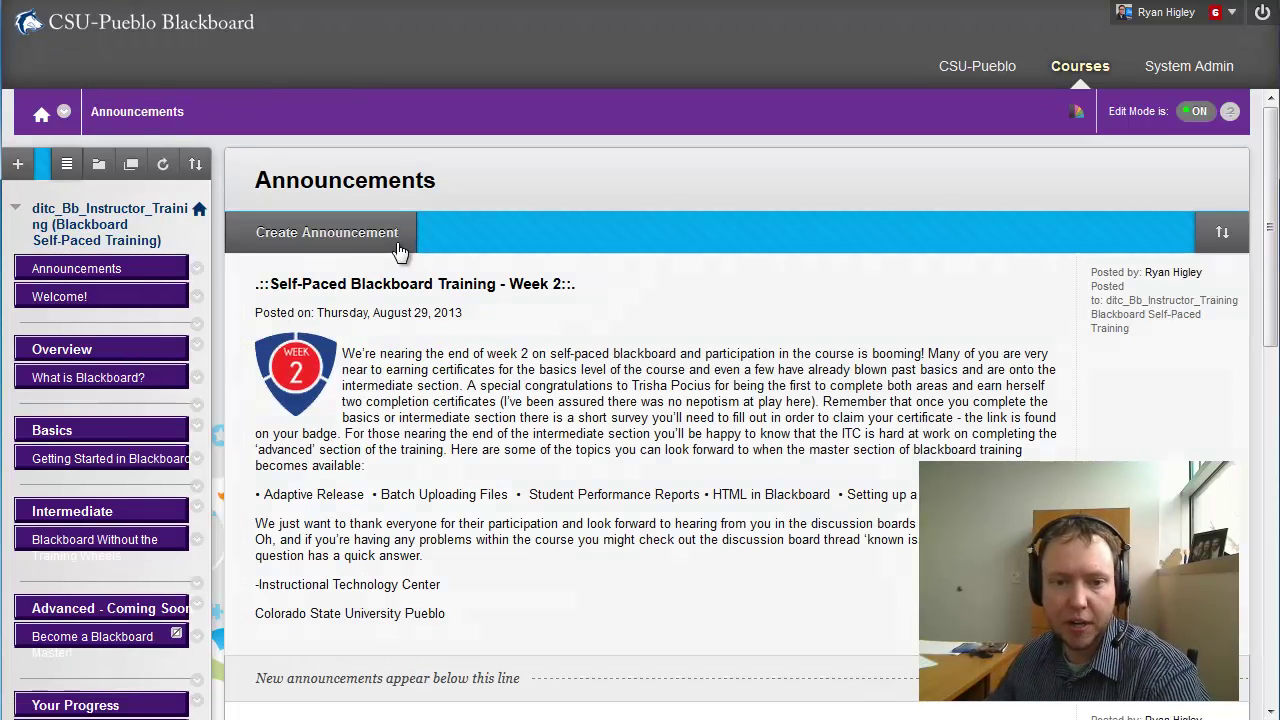
click(398, 240)
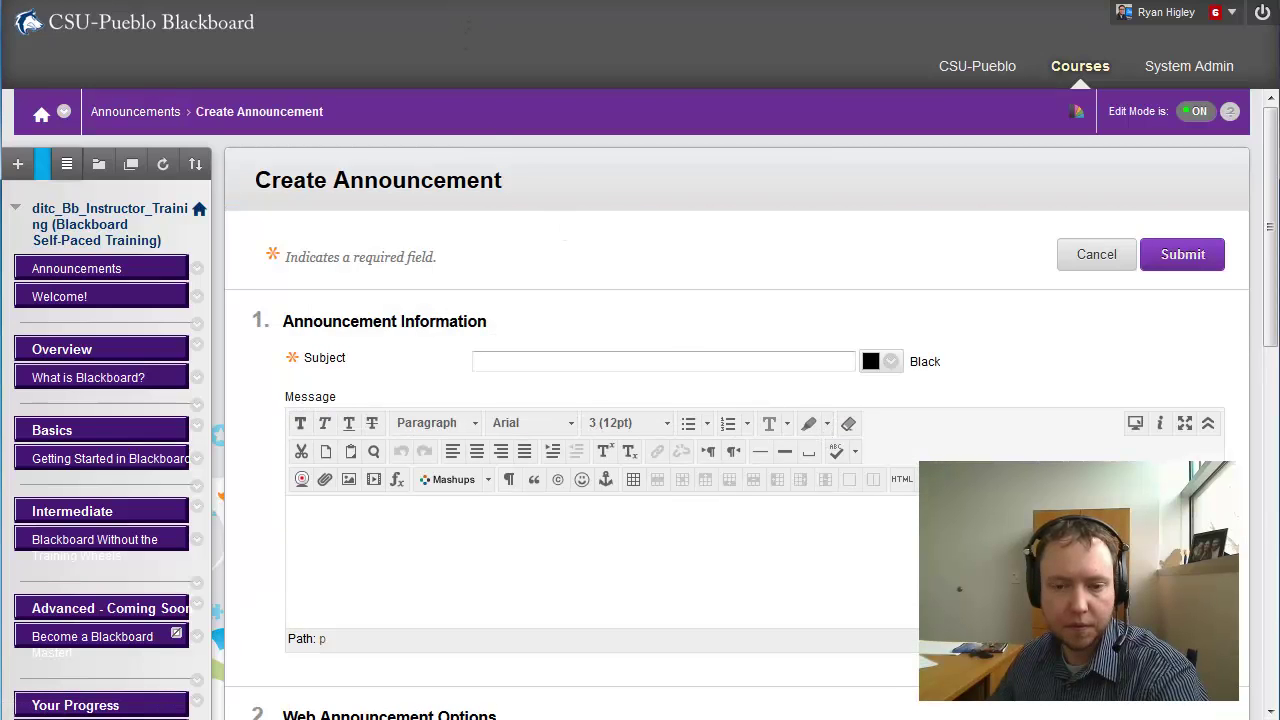
click(598, 366)
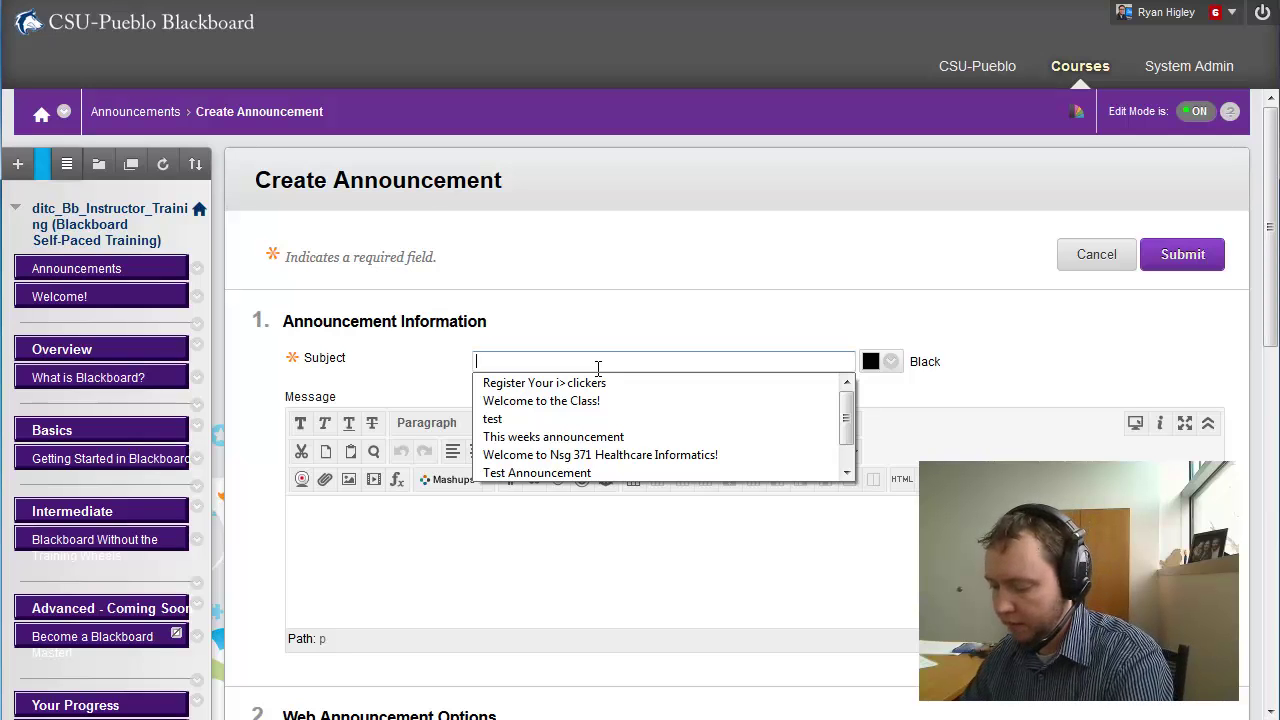
text(Instructor Introduction)
- Write a message introducing the instructor from the Instructional Technology Center, ending "I am happy to be teaching you about Blackboard this semester."
click(611, 560)
text(Hey Everyone this is Ryan from the Instructional Technology center)
key(BackSpace)
key(BackSpace)
key(BackSpace)
key(BackSpace)
key(BackSpace)
key(BackSpace)
text(Center and I )
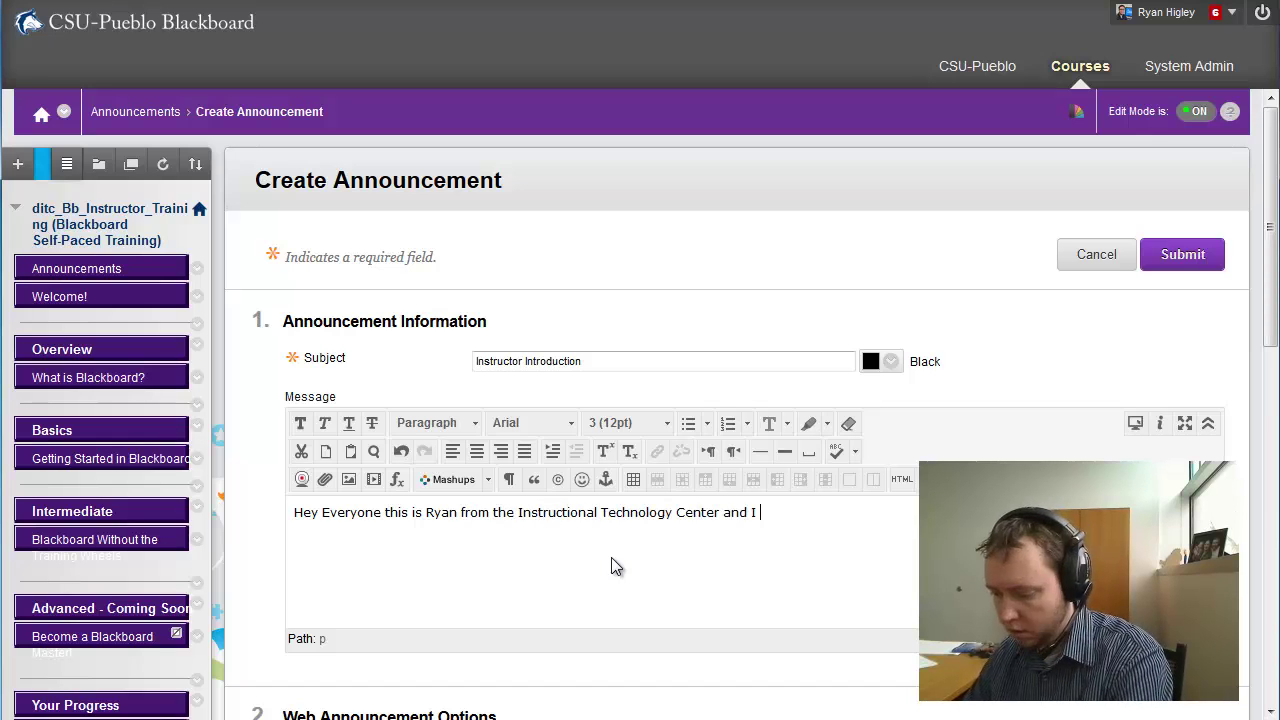
text(am happy to be teaching)
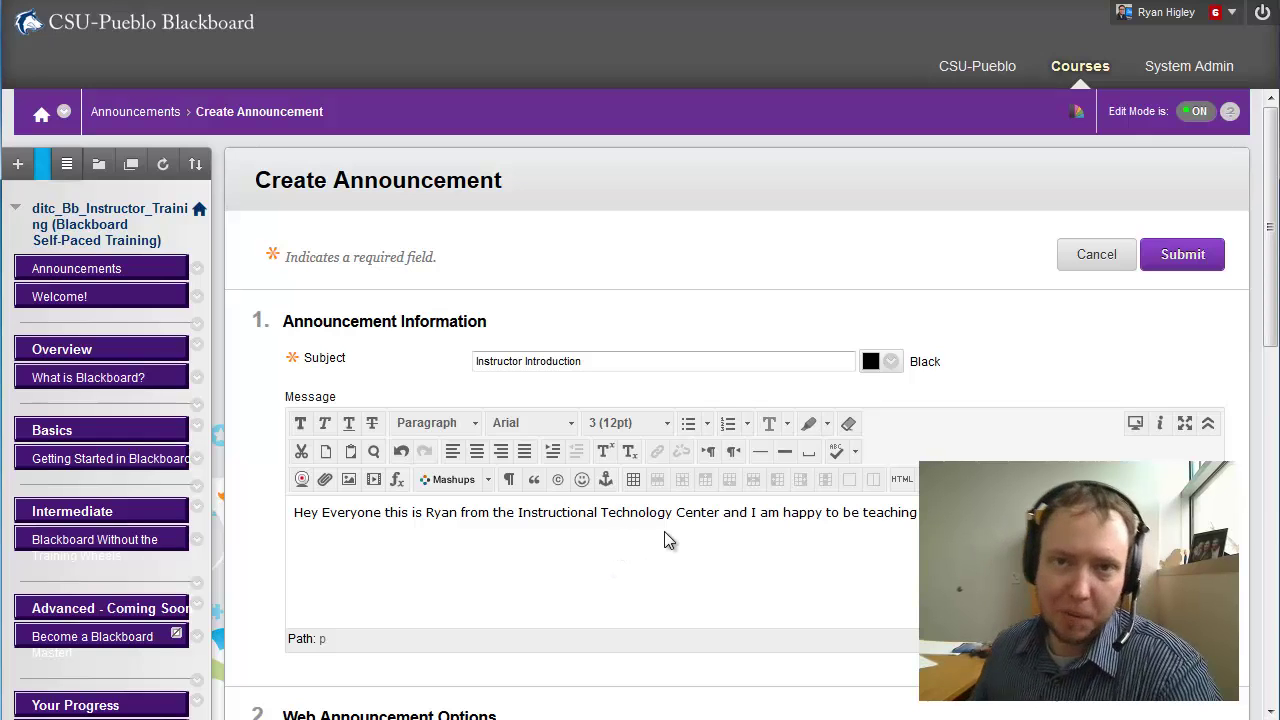
- Collapse the message editor's toolbar, expand it to the full tool set again, and open the image insertion window
scroll(664, 531, down, 2)
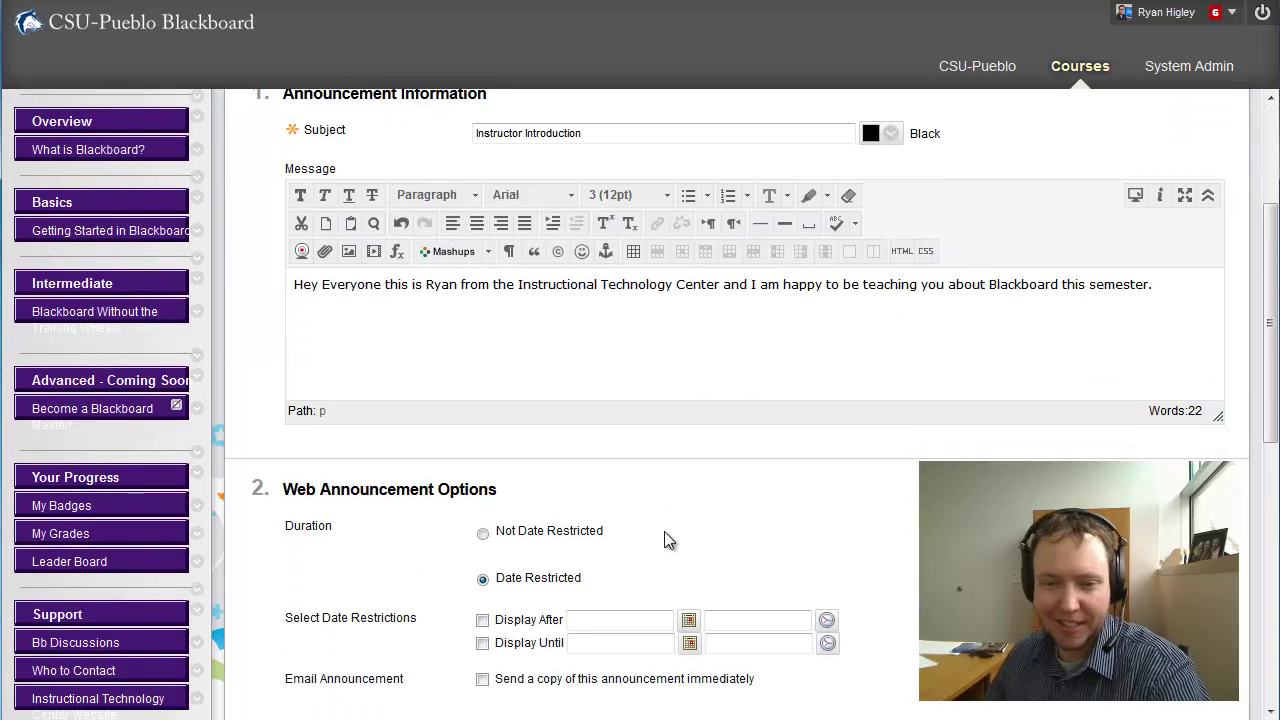
scroll(664, 531, up, 1)
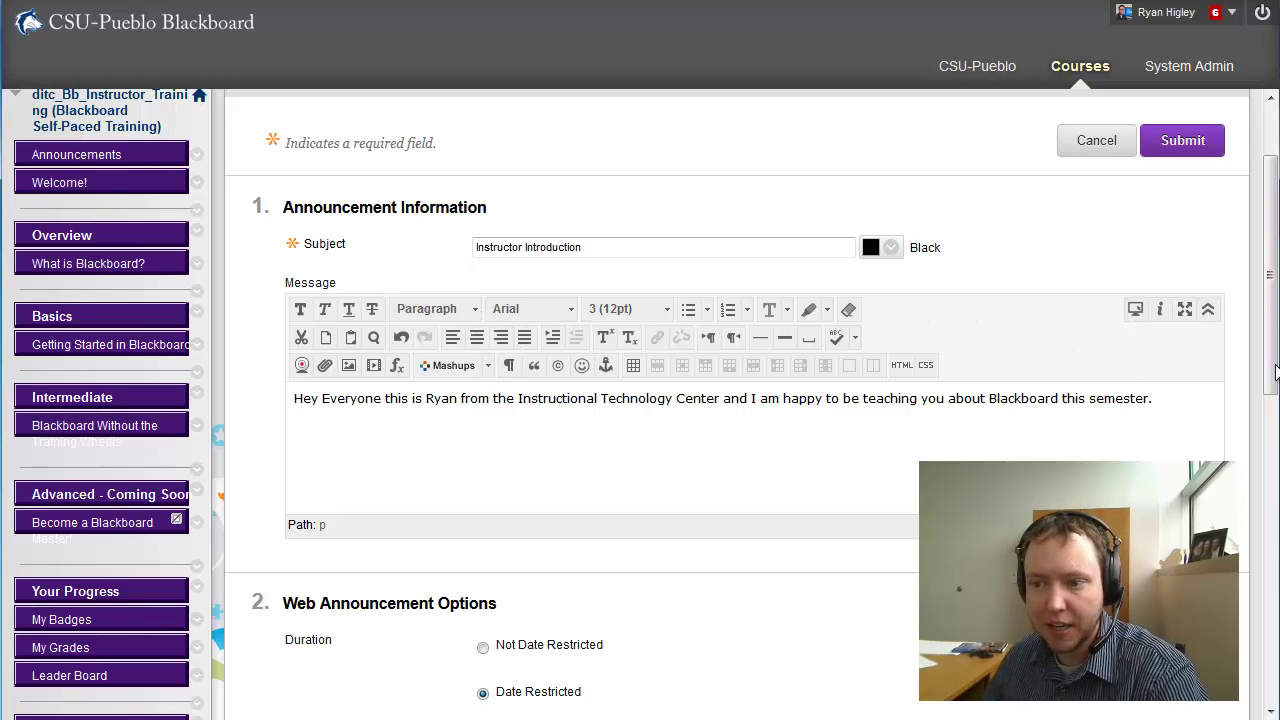
click(1209, 311)
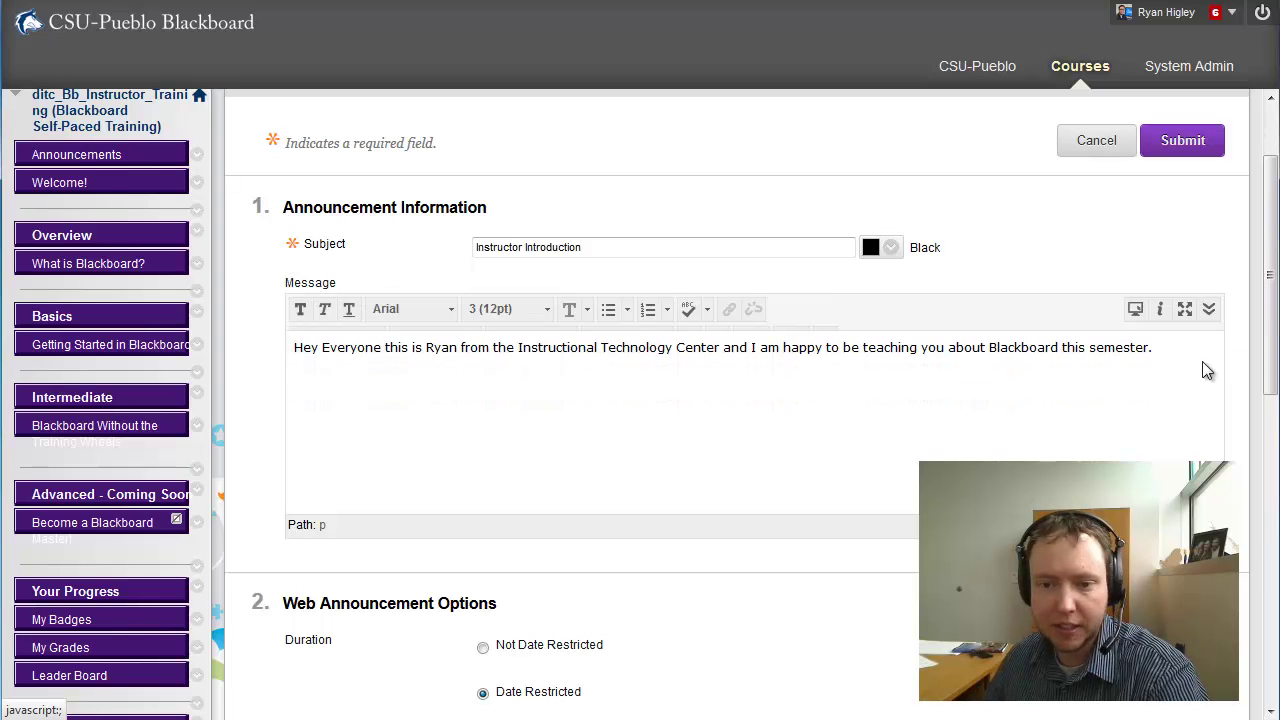
click(1209, 311)
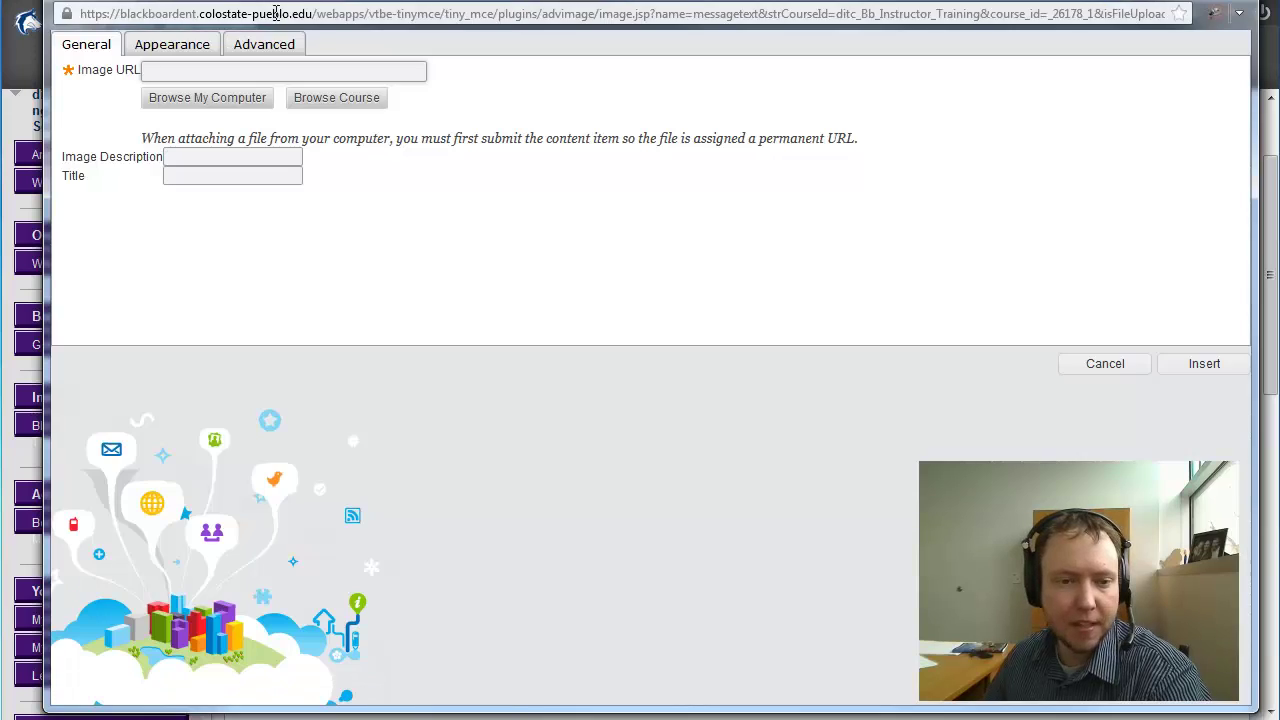
double_click(154, 68)
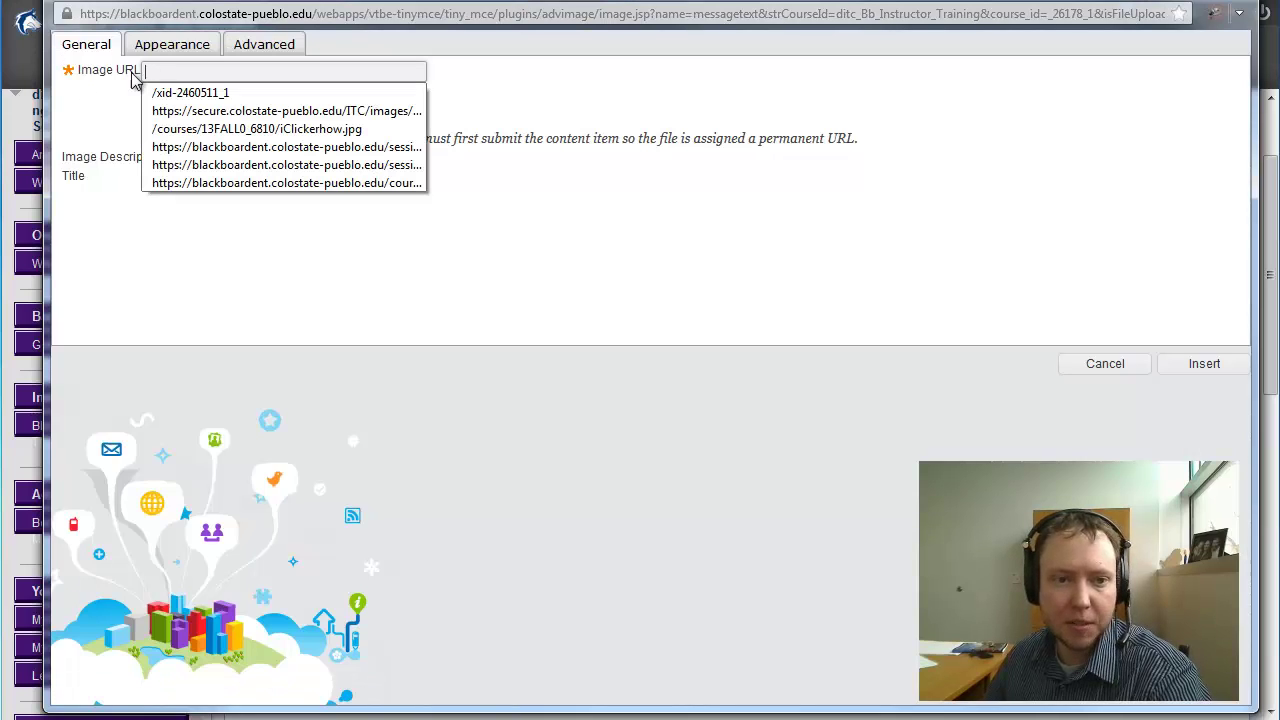
click(158, 69)
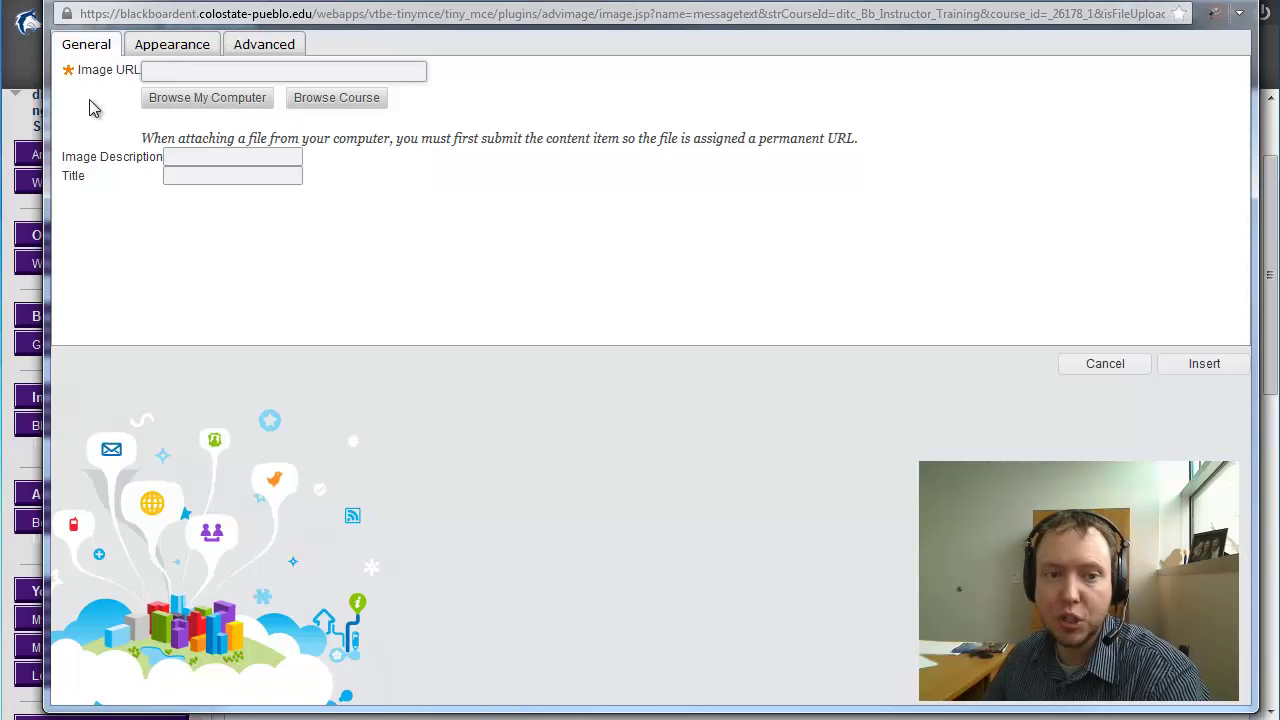
double_click(186, 69)
click(88, 113)
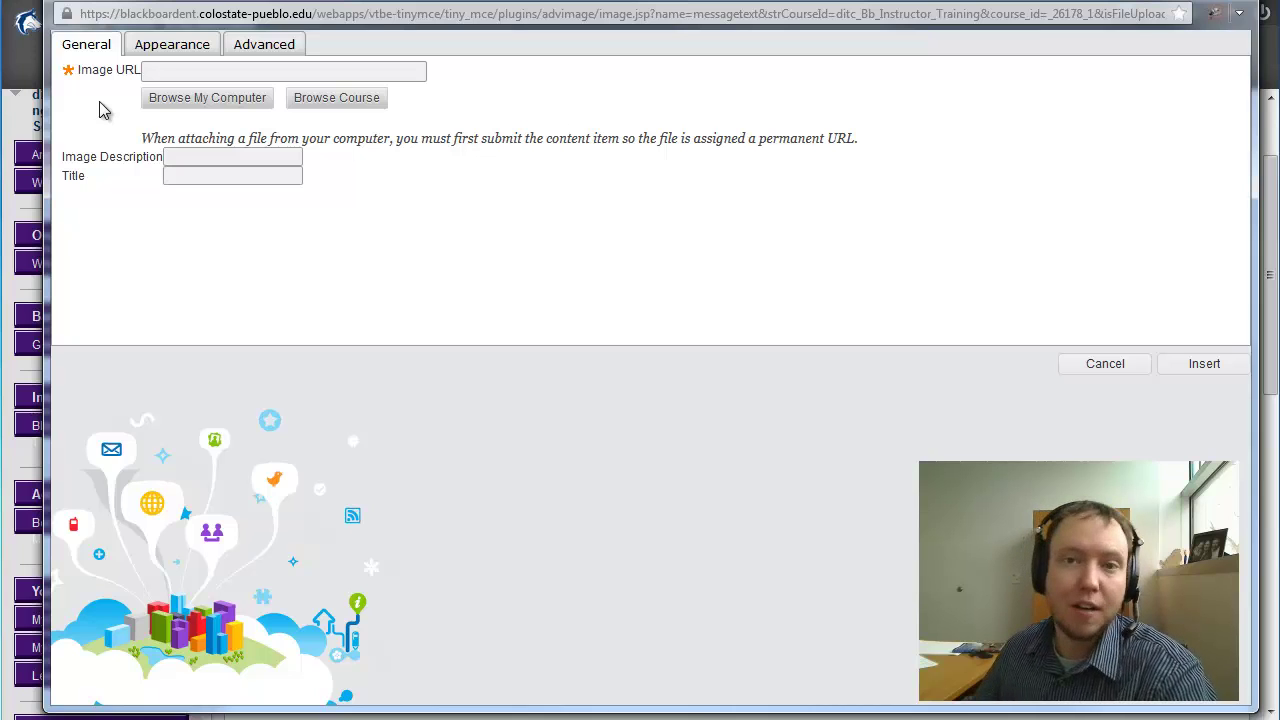
click(192, 71)
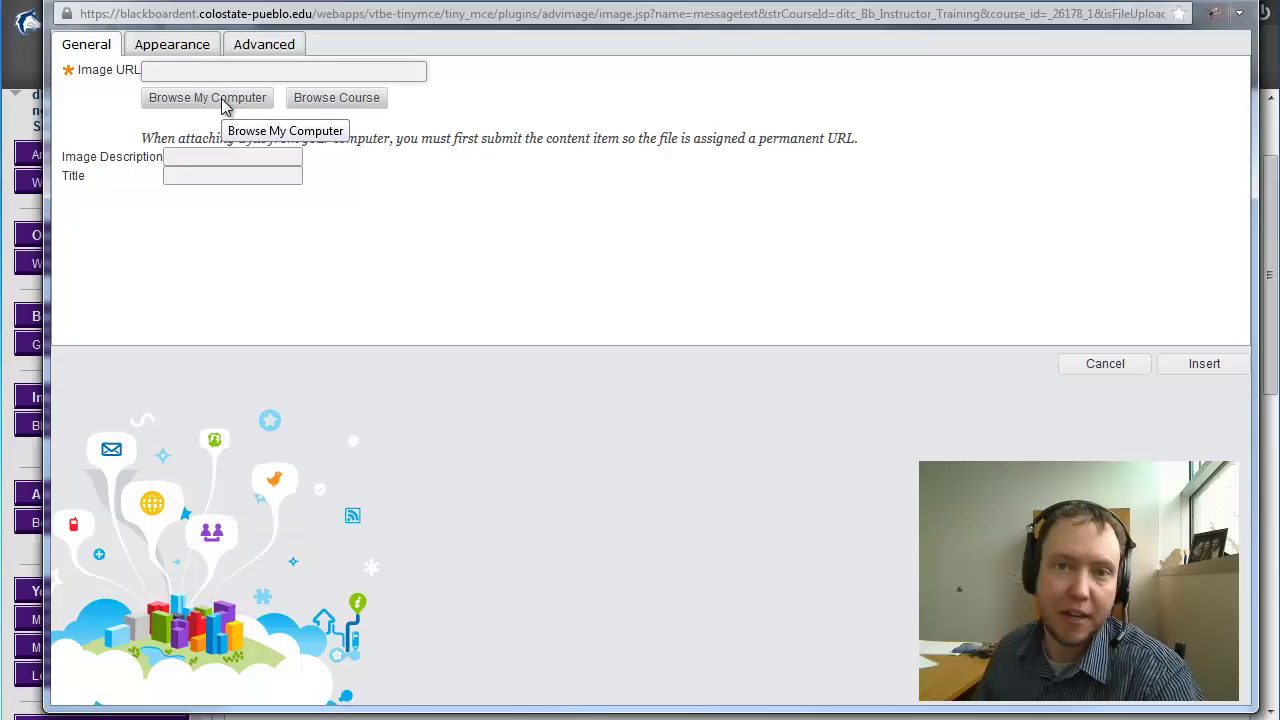
- Choose the instructor's photo from the computer's Pictures library as the image for the announcement and check its preview
click(224, 107)
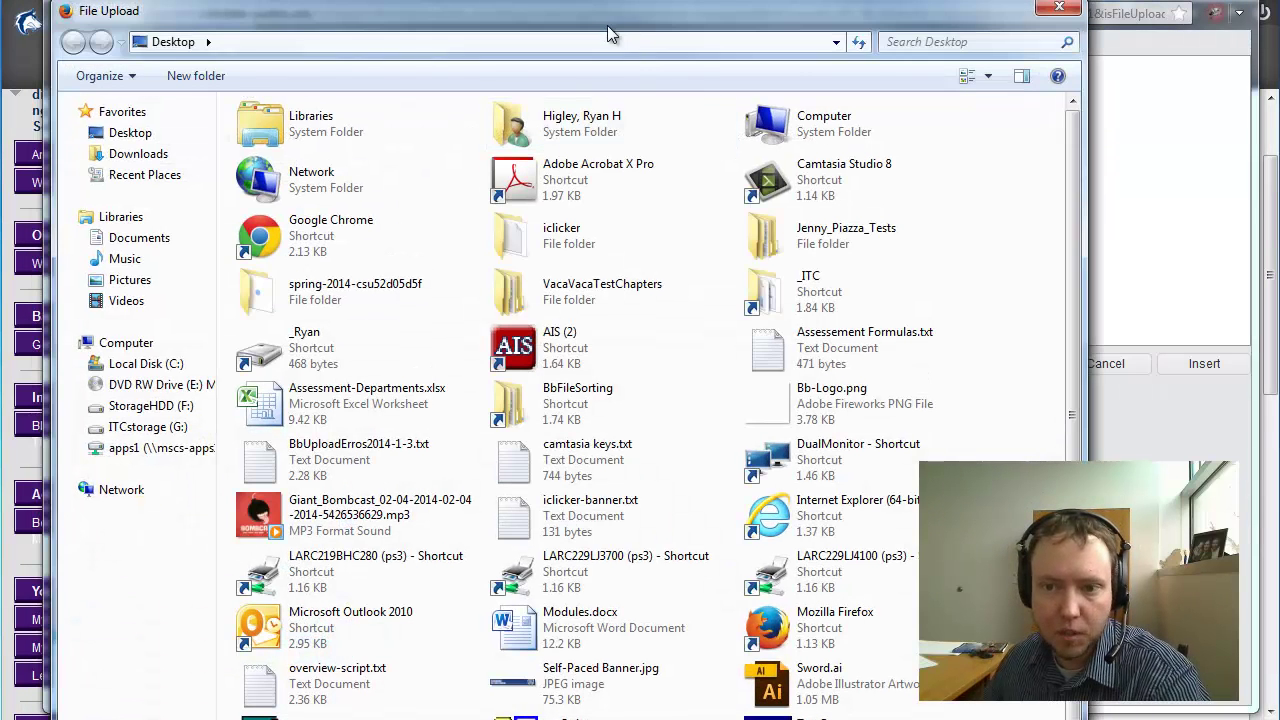
click(134, 225)
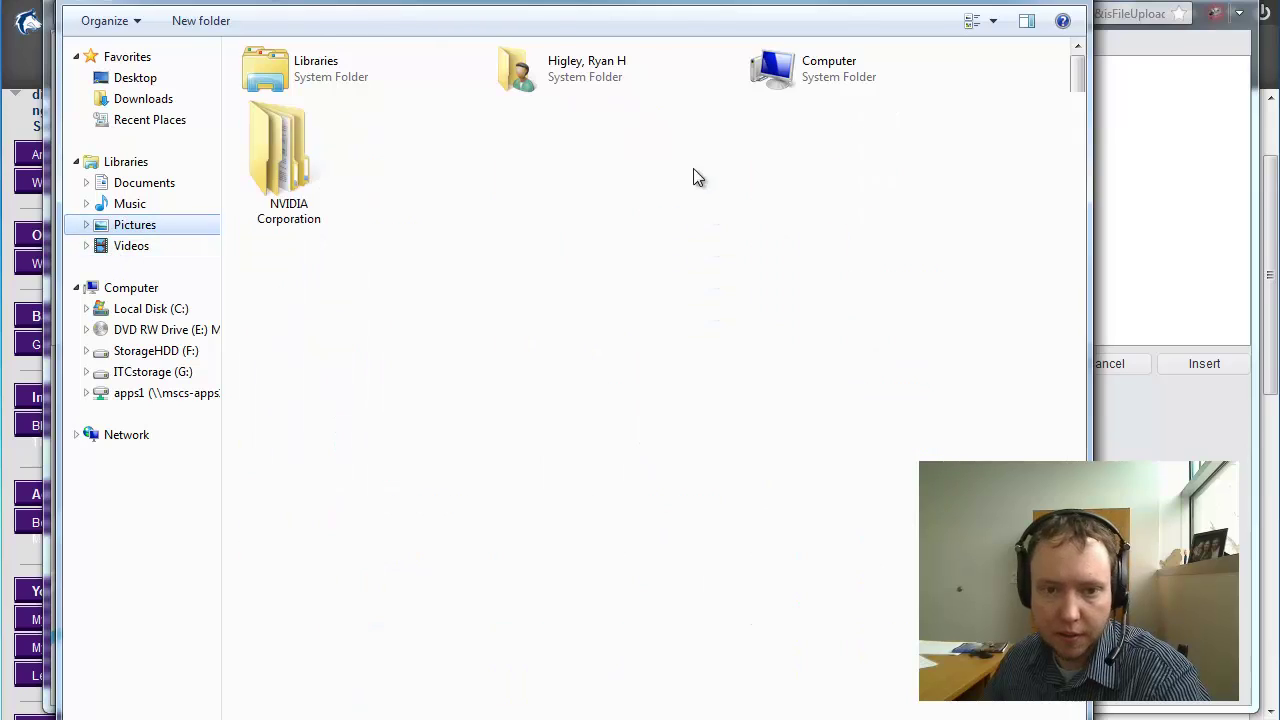
double_click(862, 158)
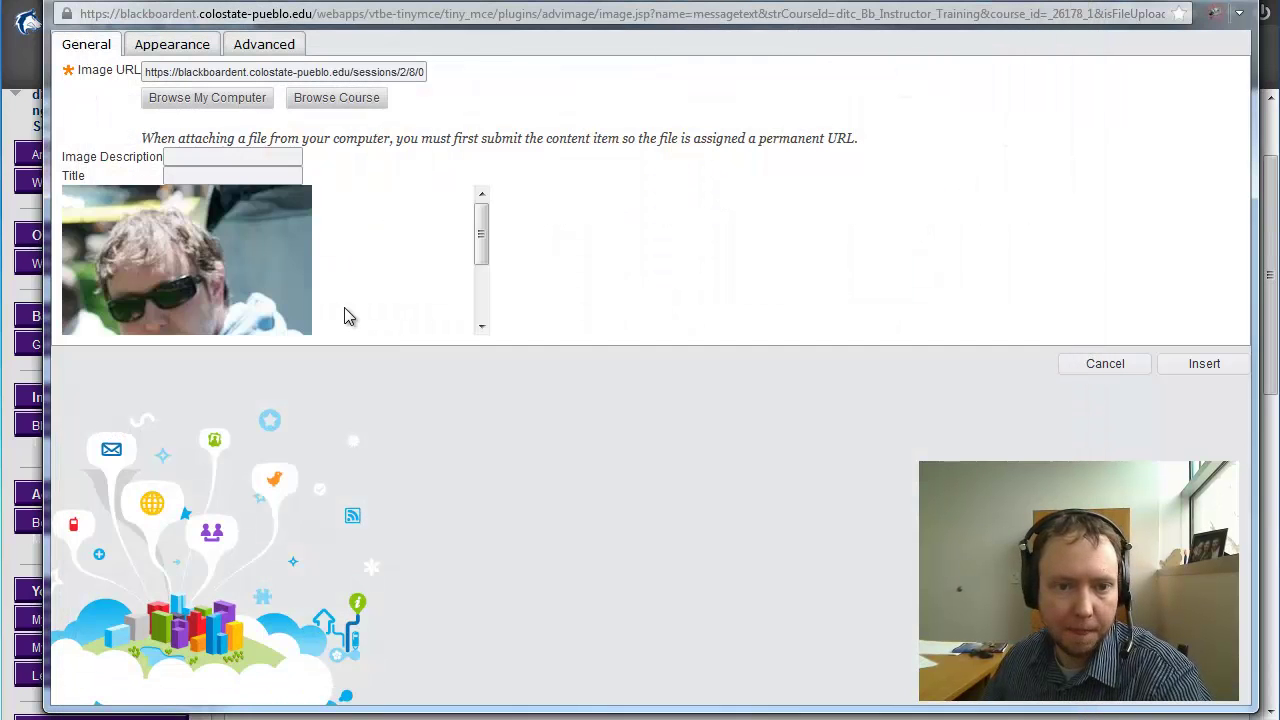
drag(486, 229, 470, 190)
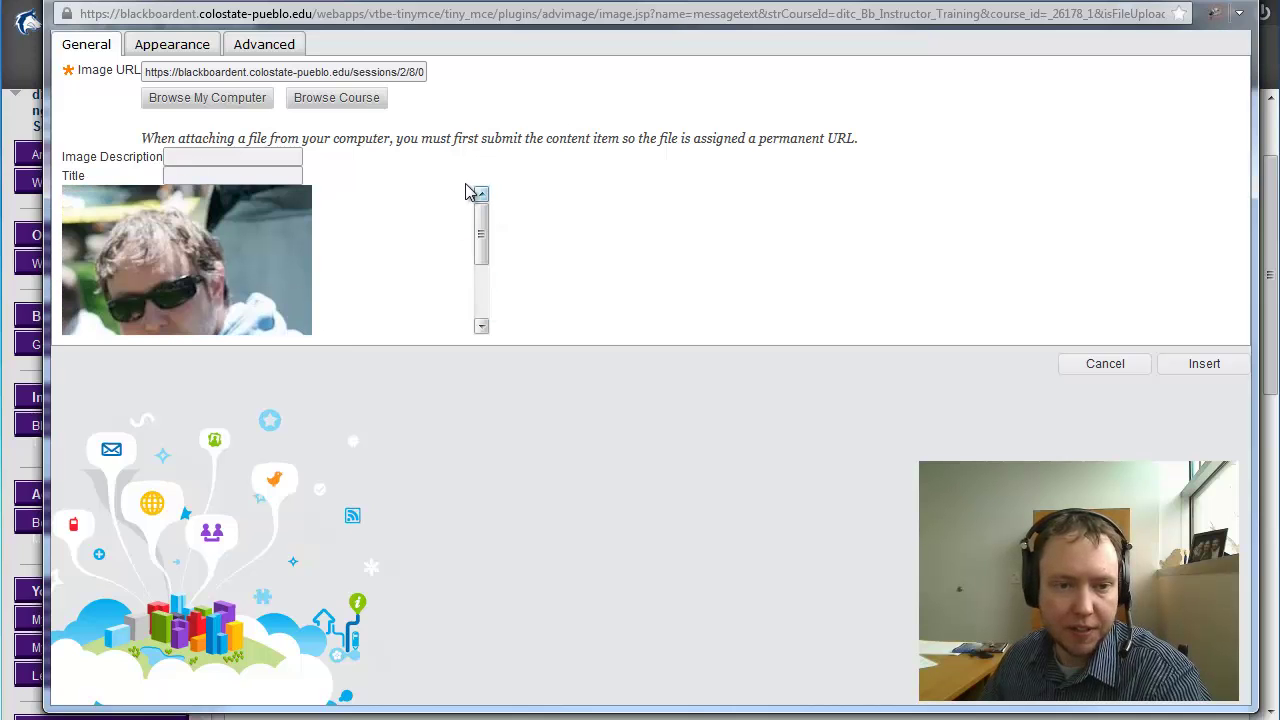
- Set the image's width to 150 px in its appearance settings, keeping Constrain Proportions enabled
click(172, 50)
drag(178, 101, 219, 101)
click(174, 106)
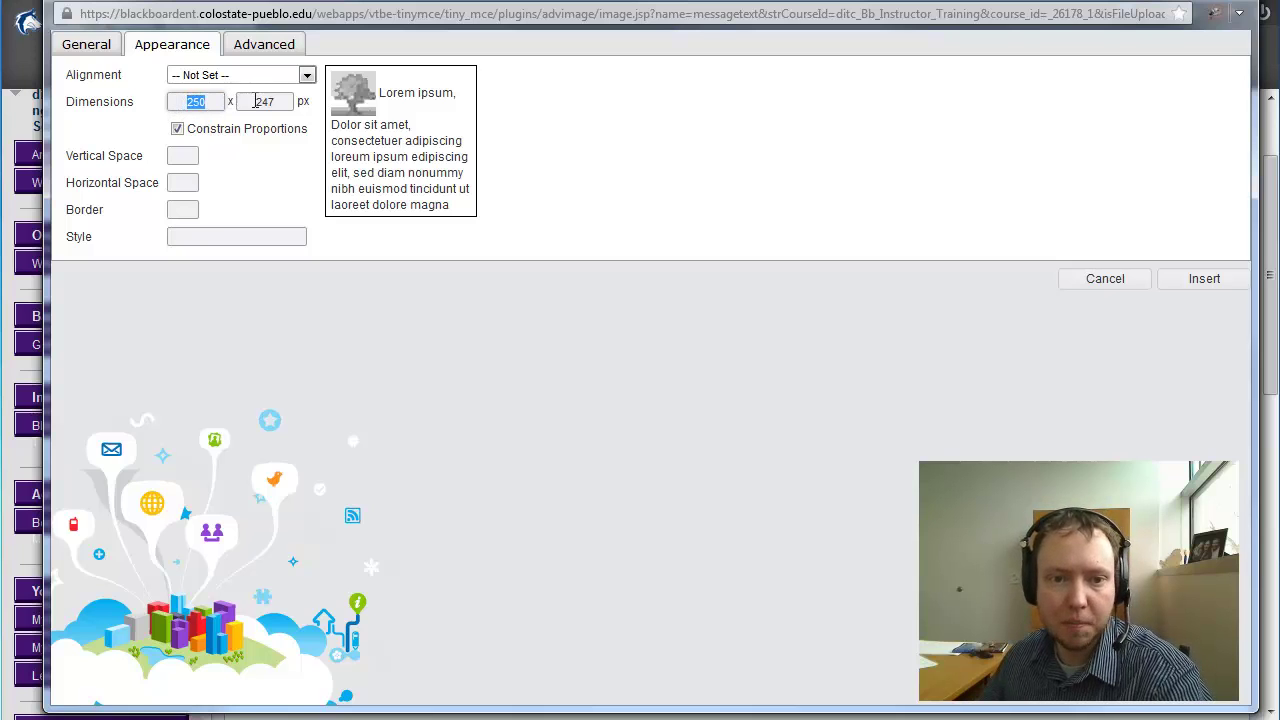
double_click(262, 101)
click(296, 97)
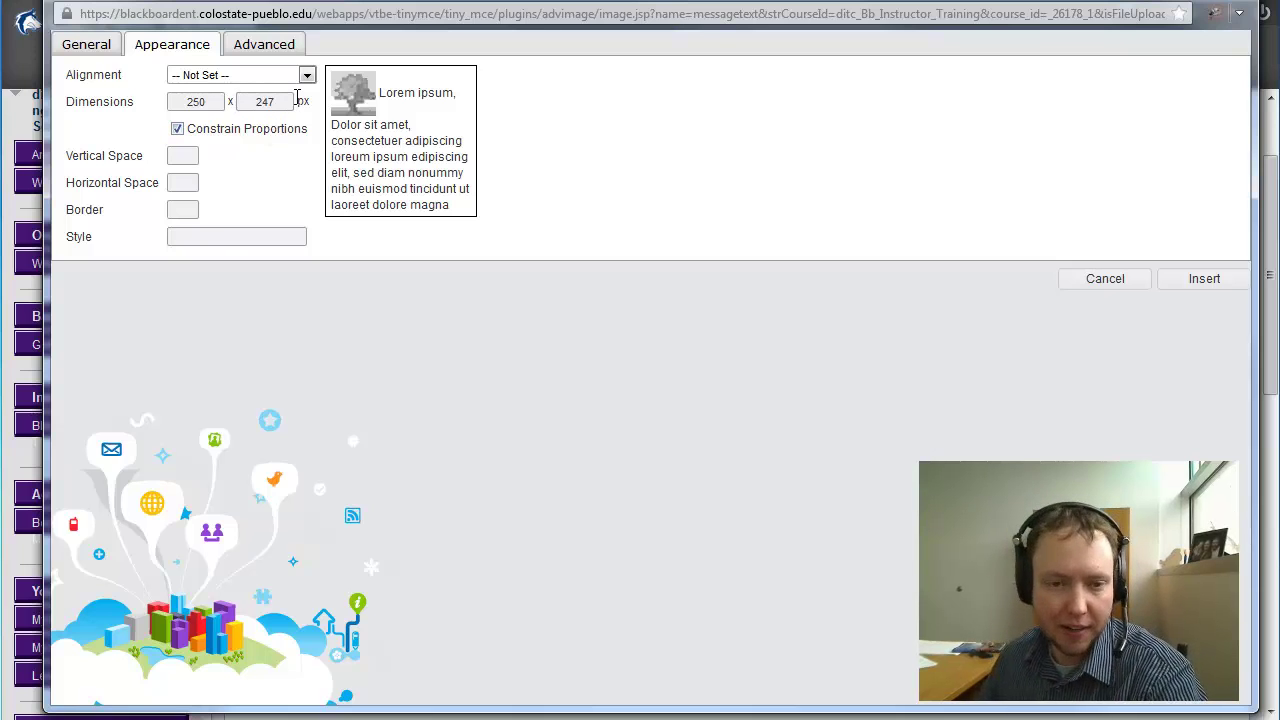
drag(181, 96, 264, 95)
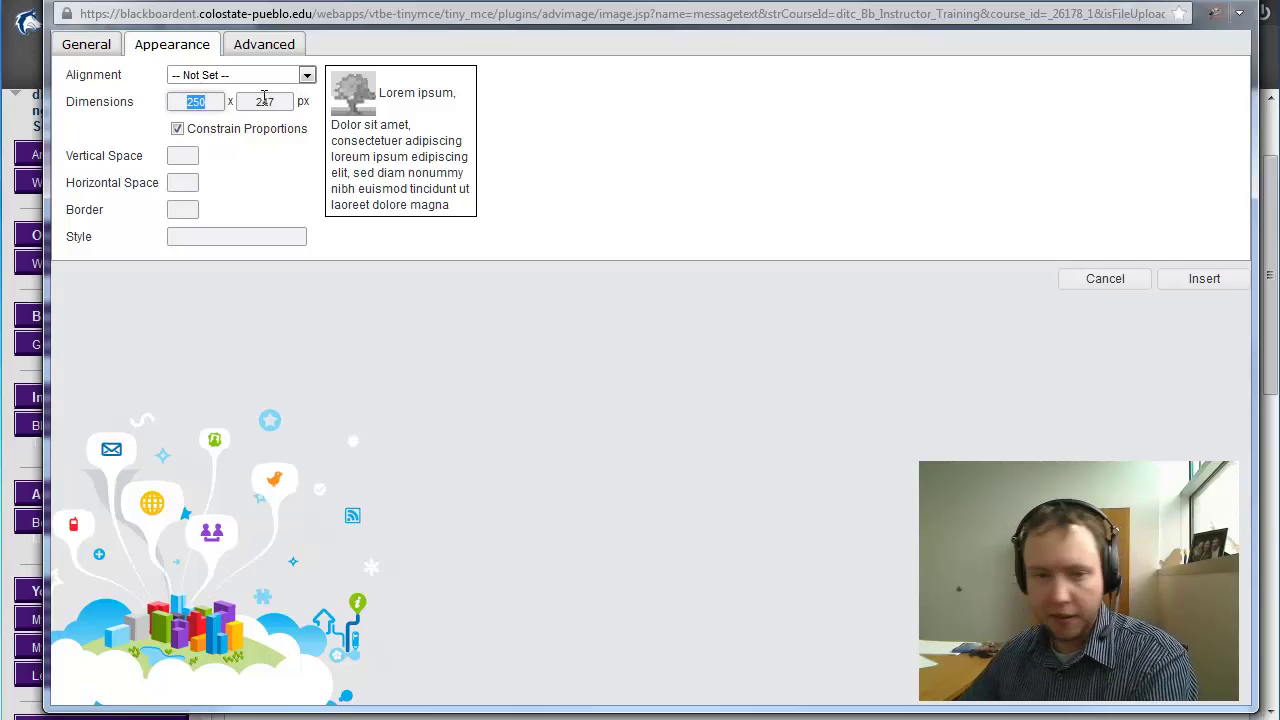
text(150)
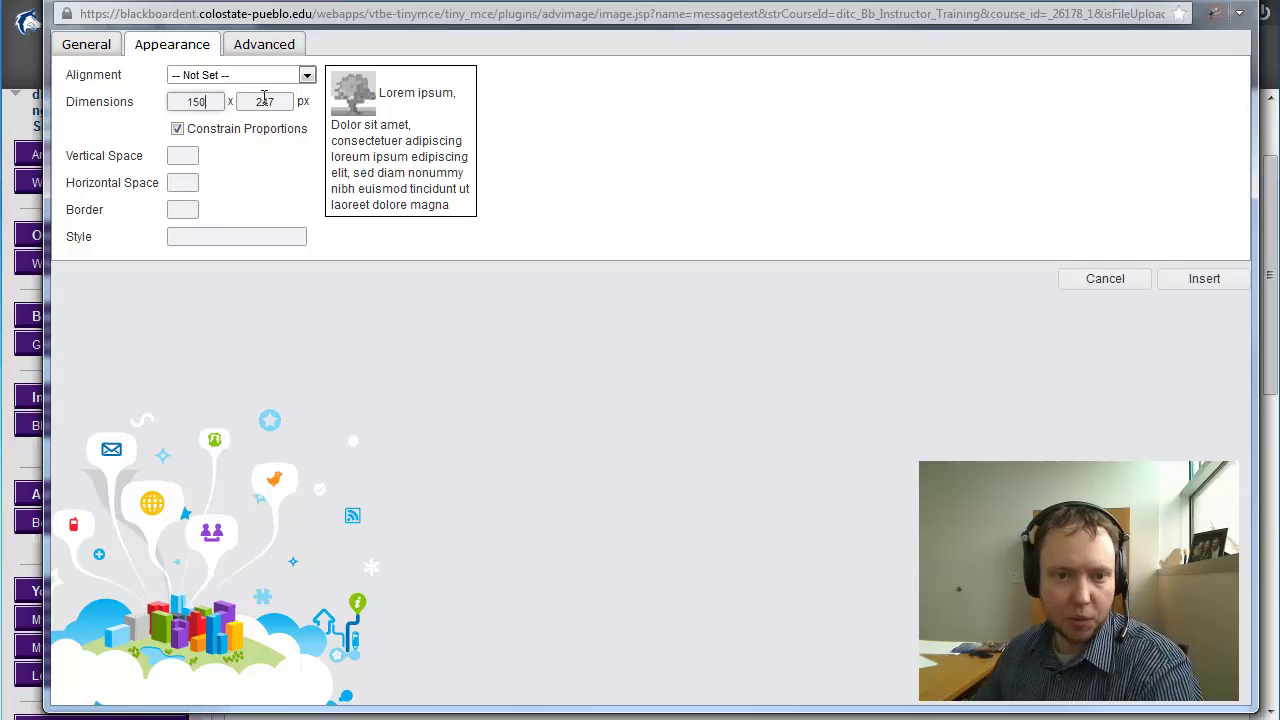
- Apply the image's new width and set its alignment to Left so the message text wraps beside it
key(Tab)
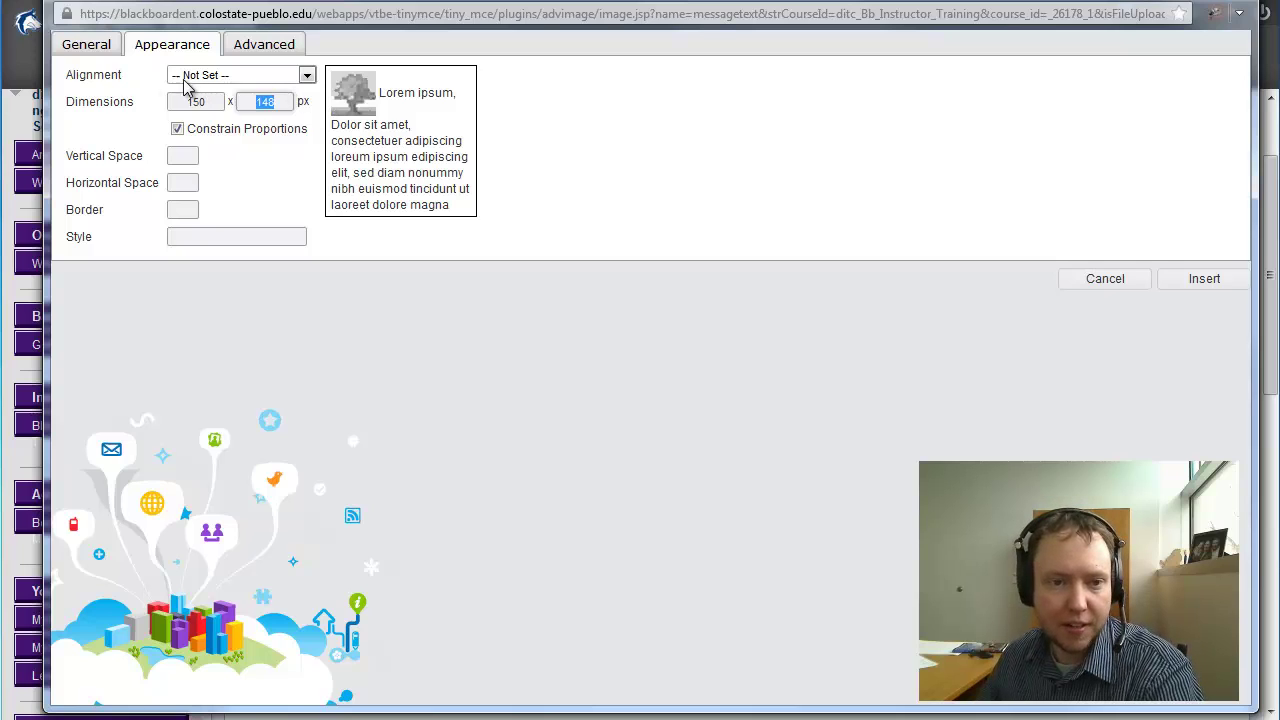
click(258, 80)
click(260, 82)
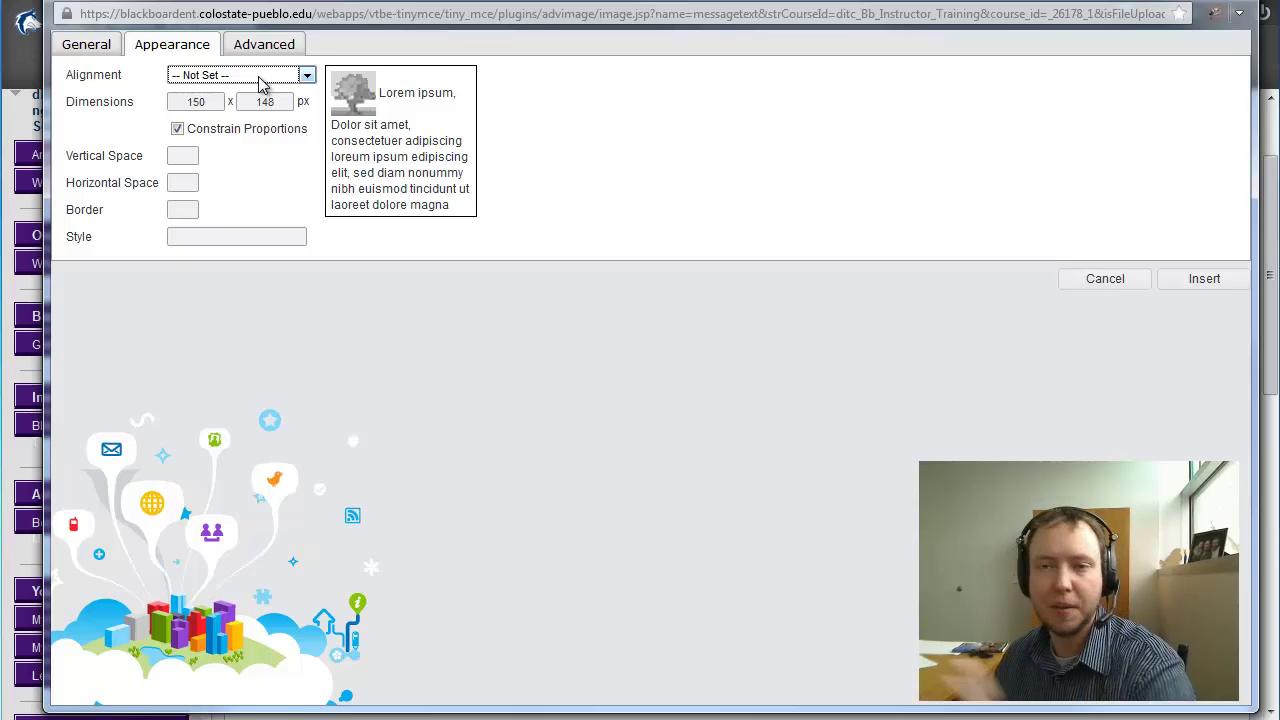
click(260, 80)
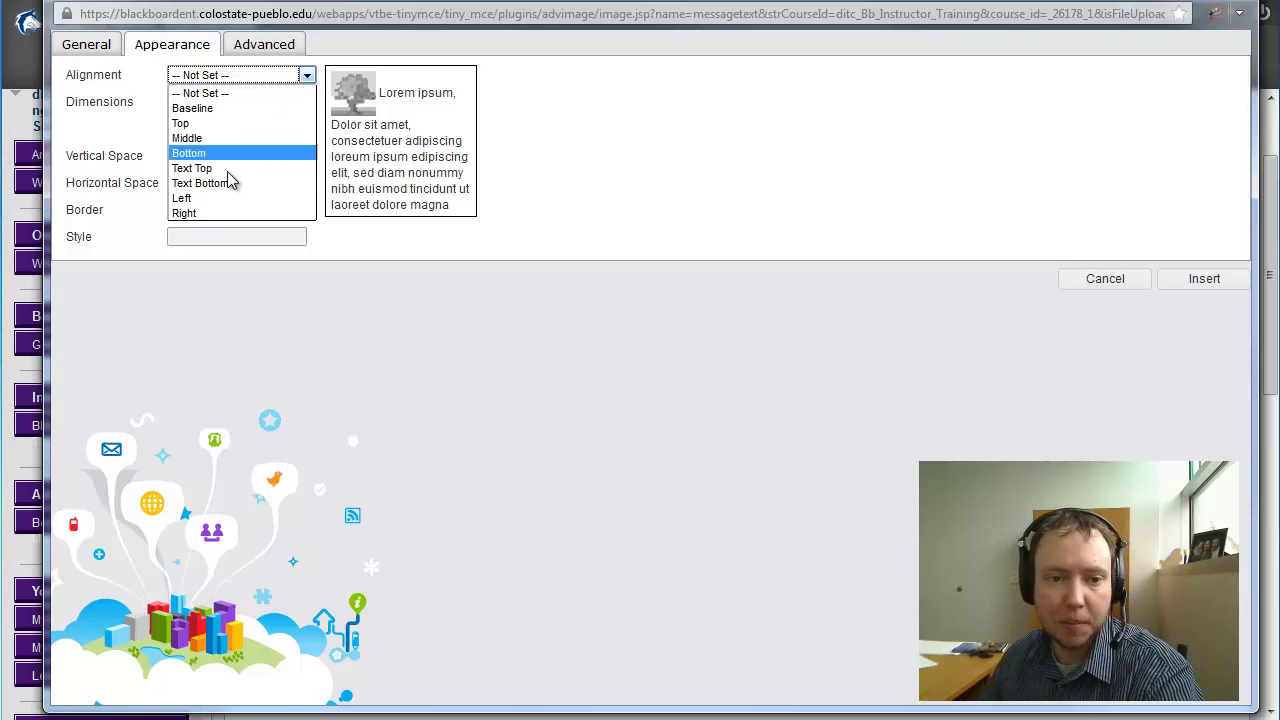
click(227, 206)
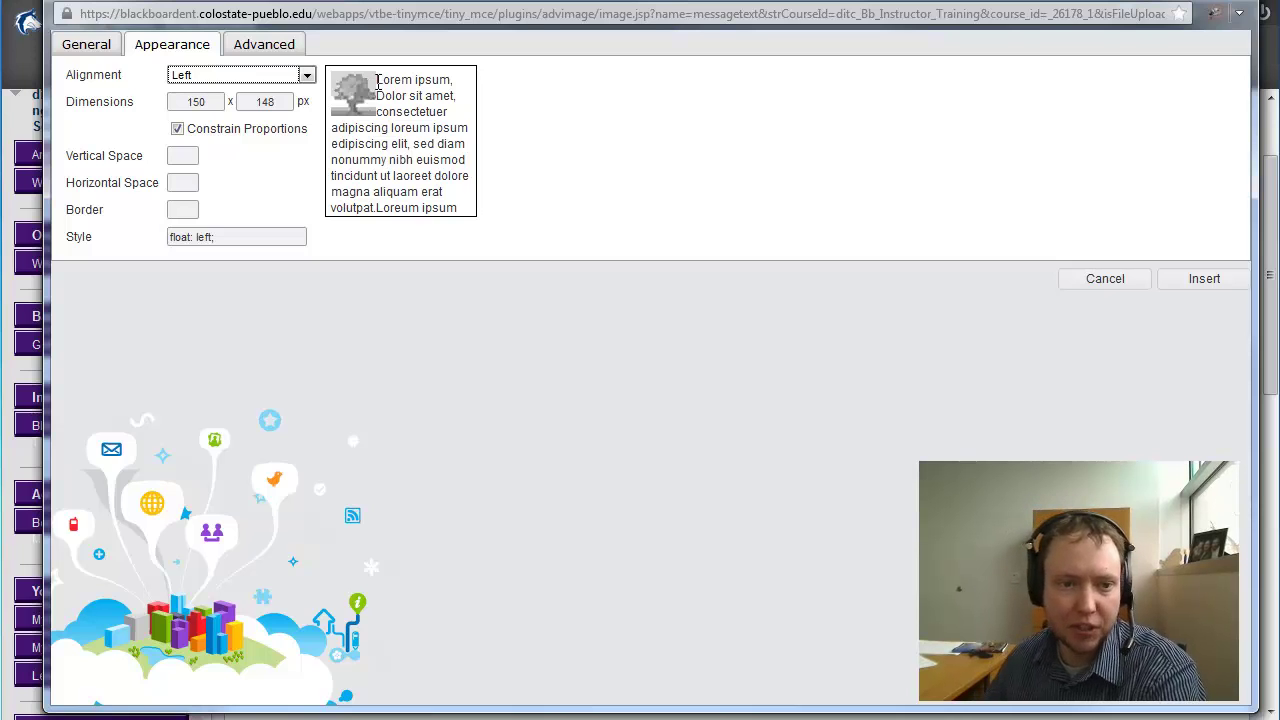
- Give the image a horizontal space of 5 and a border of 2
click(177, 182)
text(5)
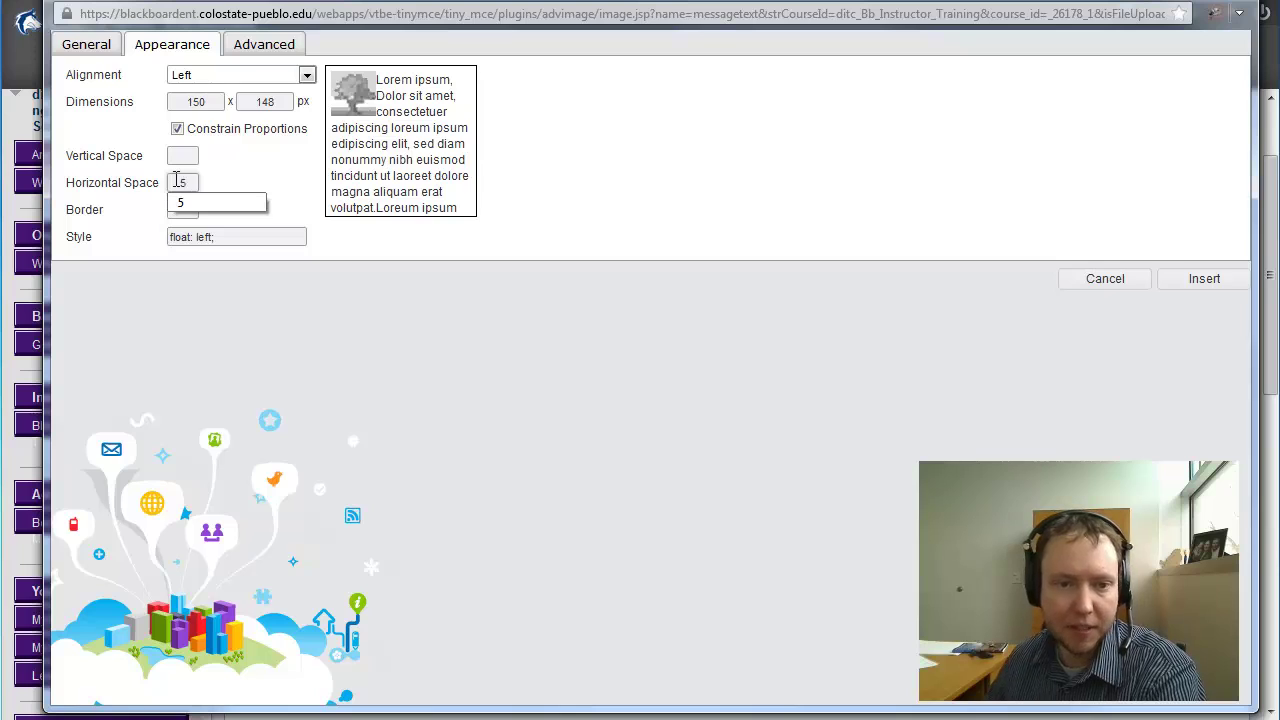
click(192, 155)
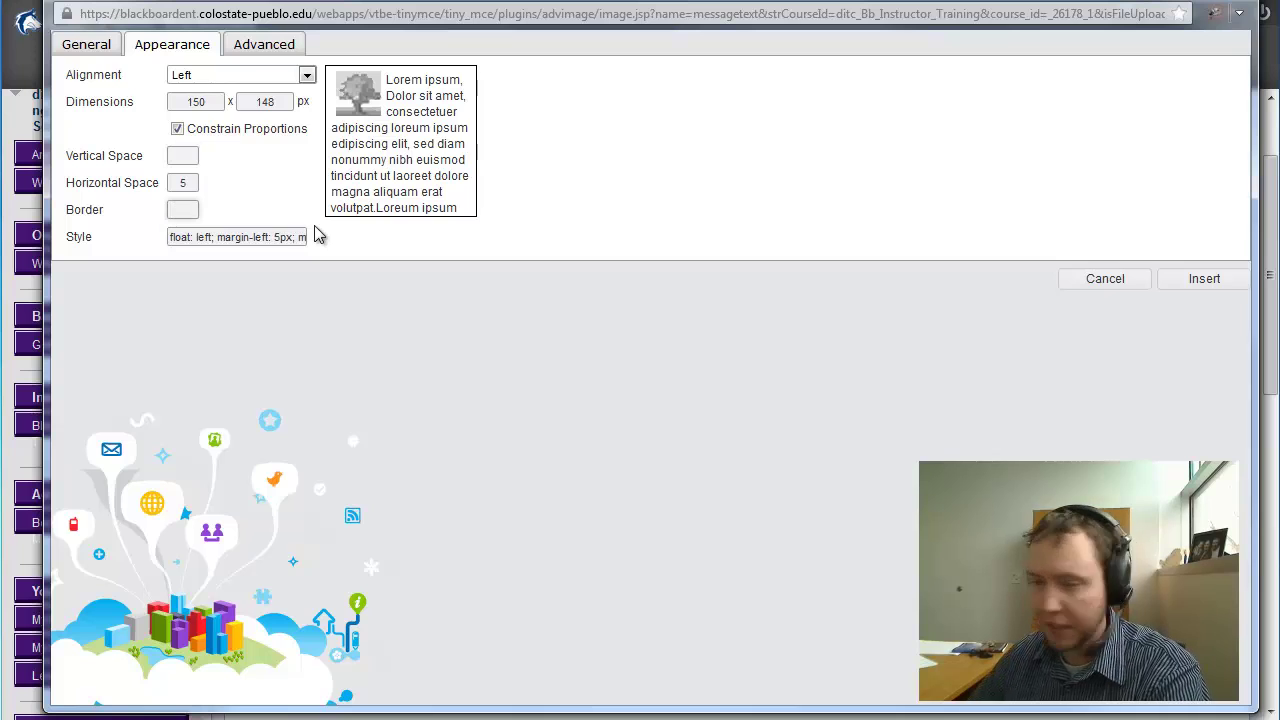
text(1)
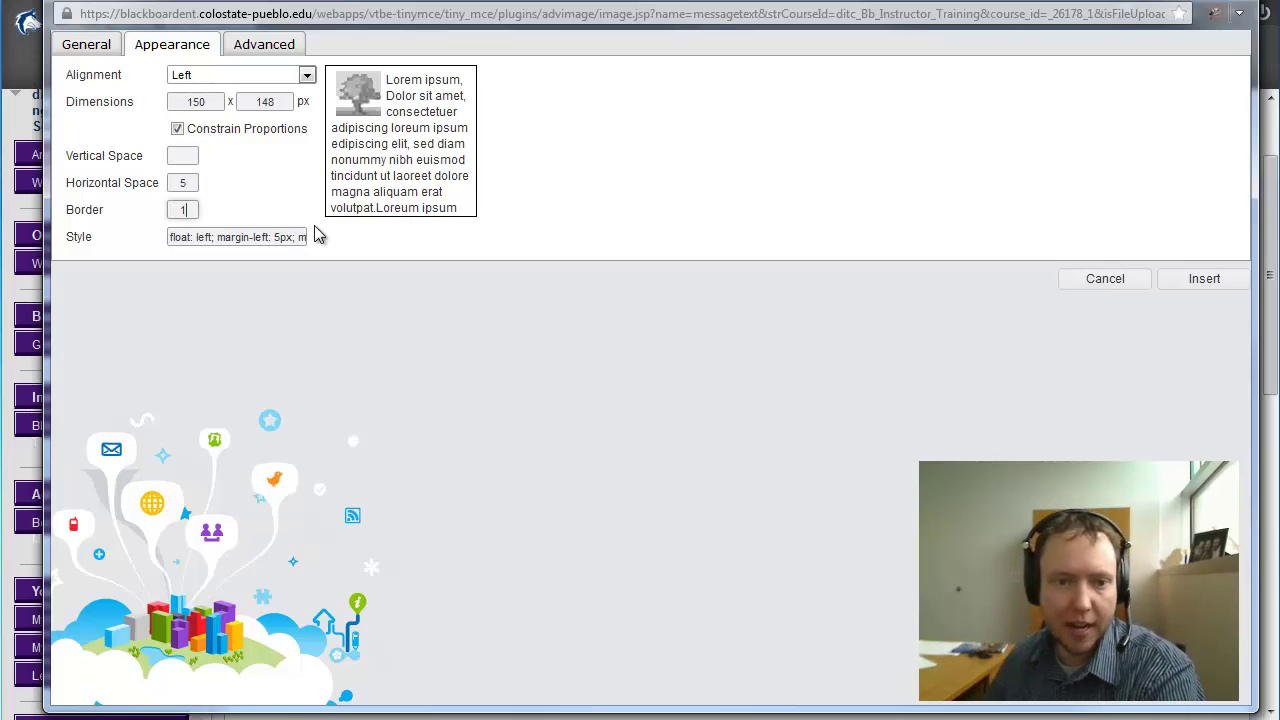
click(172, 185)
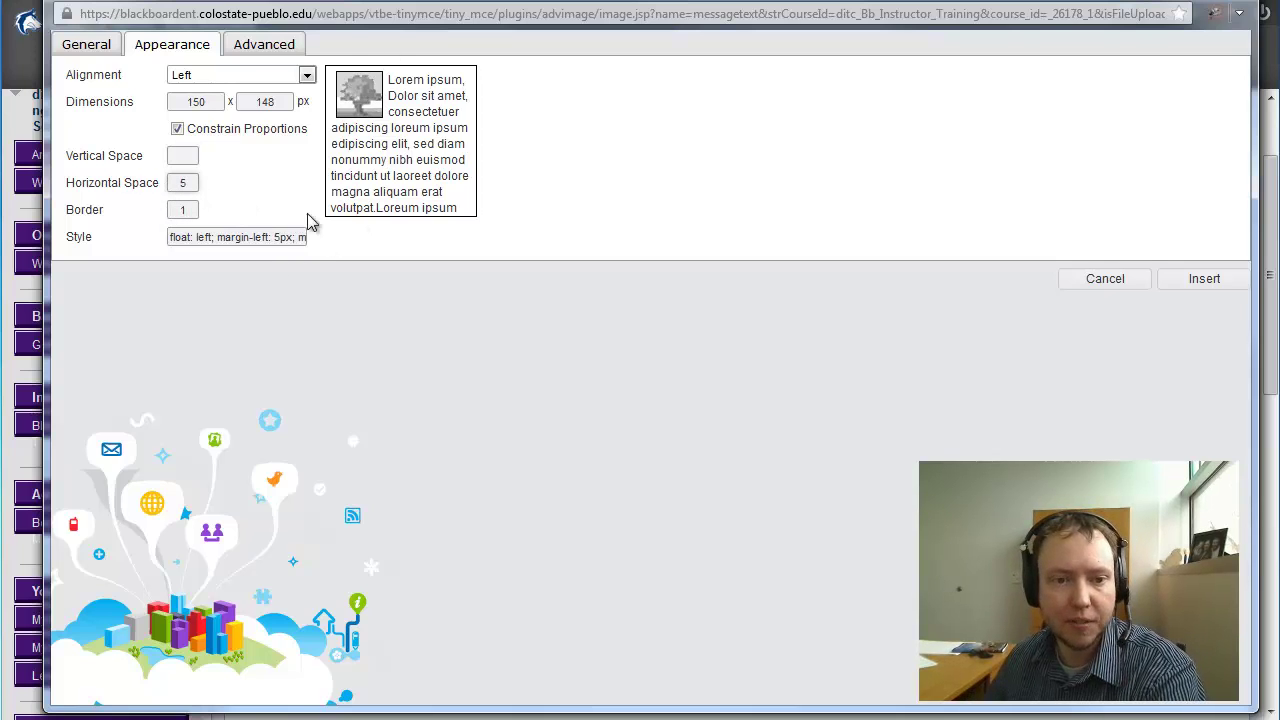
click(181, 208)
text(2)
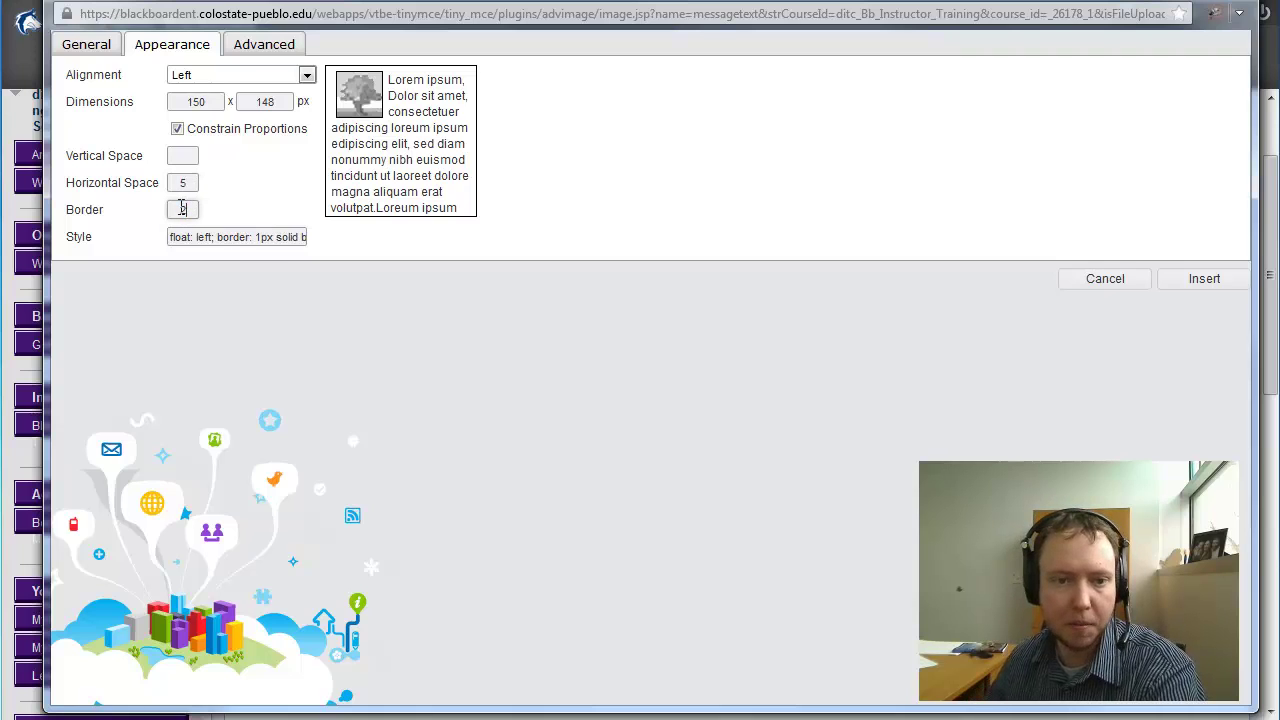
click(185, 176)
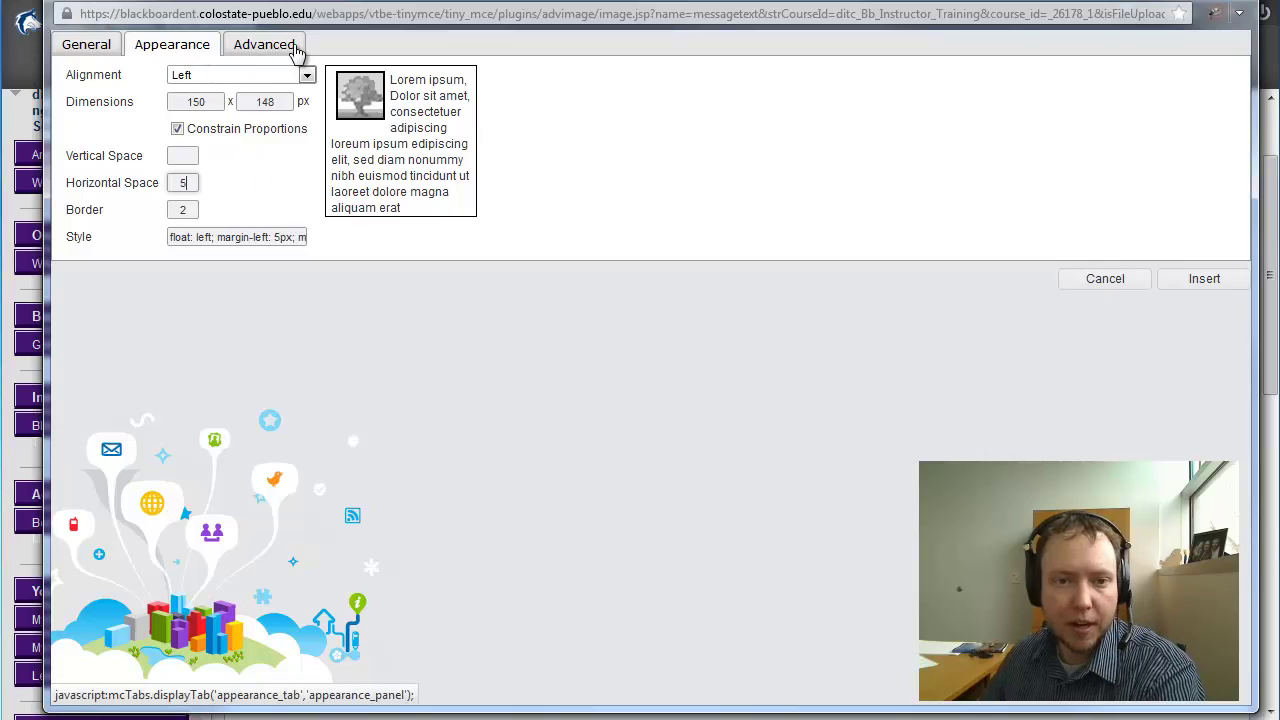
- Look at the image's advanced settings, enabling the Alternative Image option and disabling it again
click(276, 48)
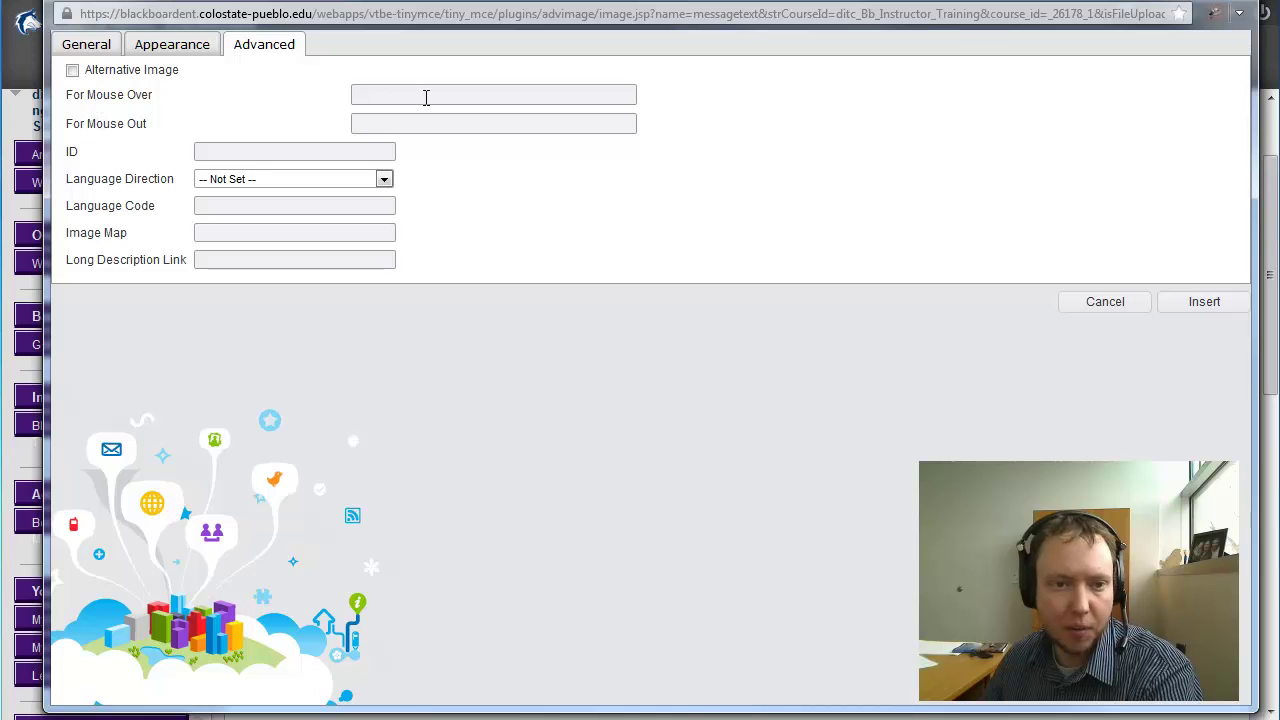
click(72, 70)
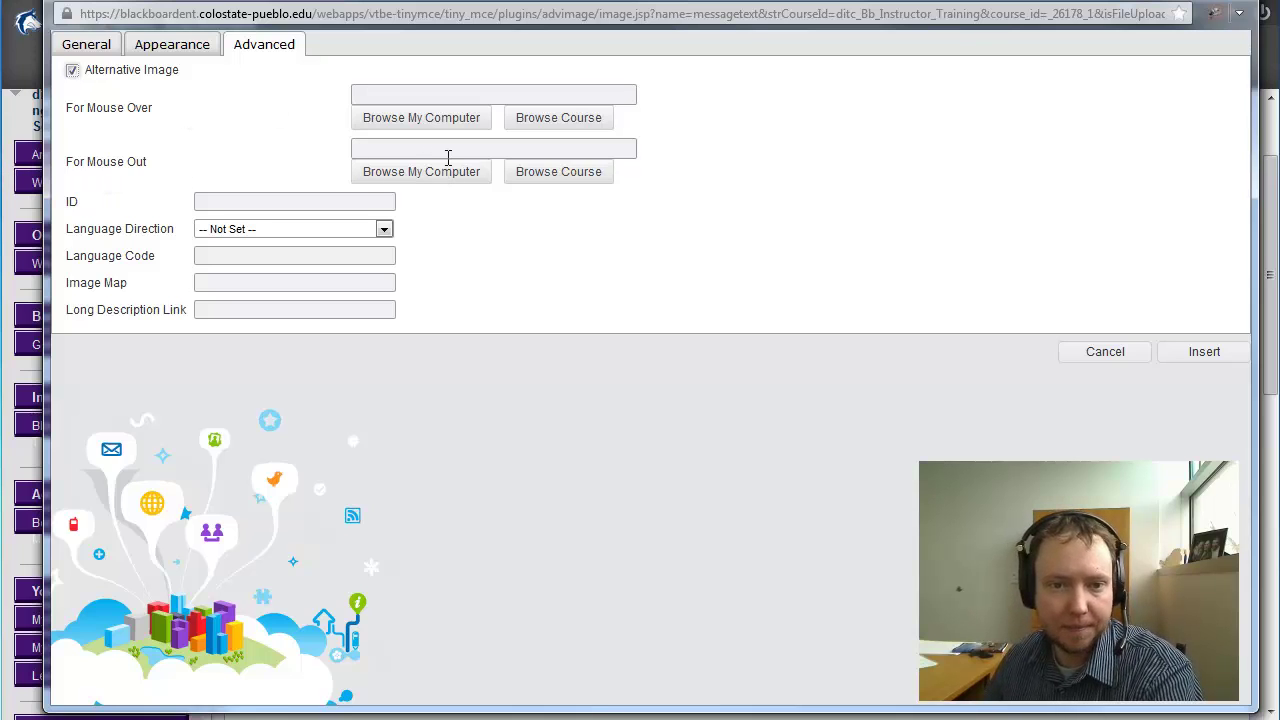
click(72, 70)
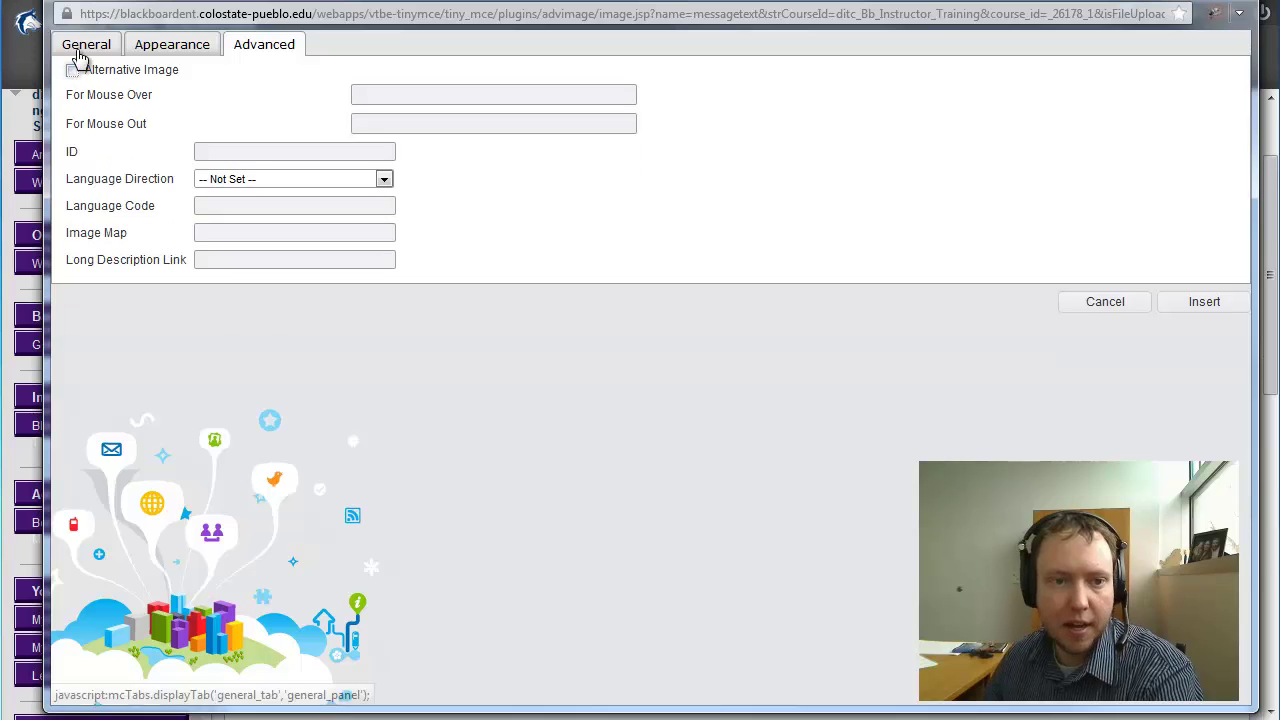
- Enter the instructor's full name plus "Picture" as the image description and the full name as its title, and insert the image
click(86, 44)
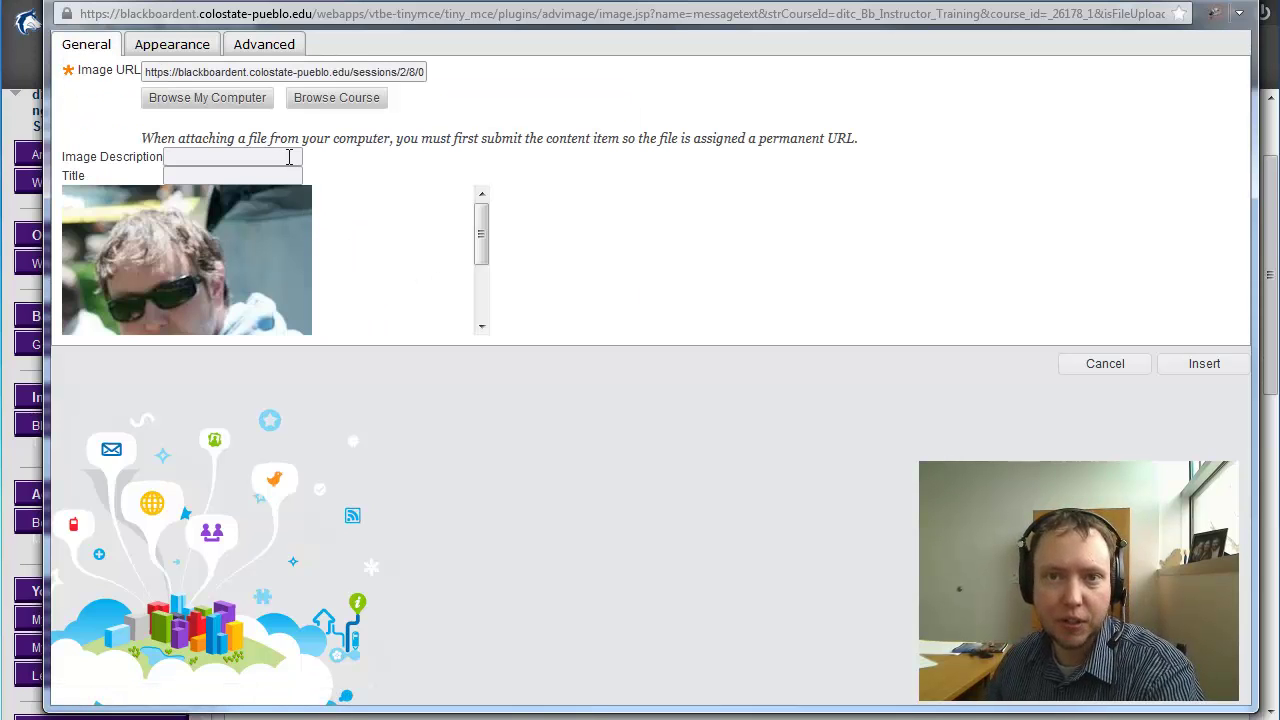
click(289, 157)
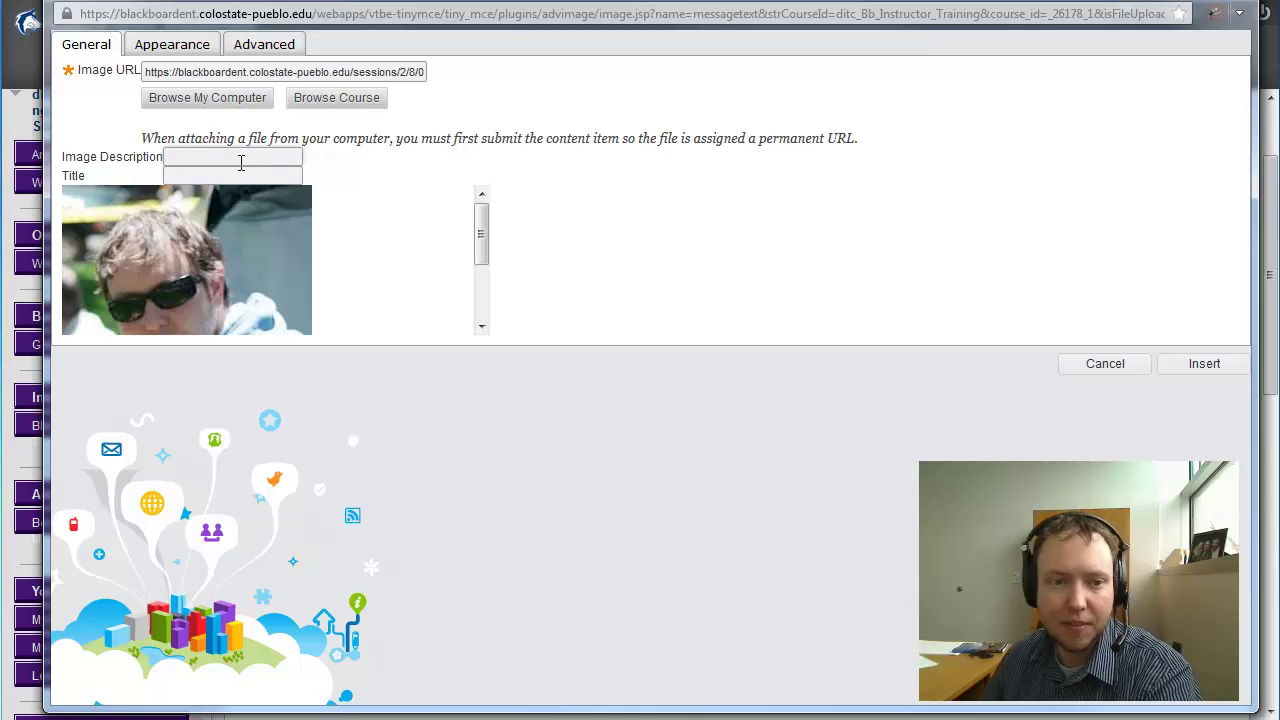
click(188, 176)
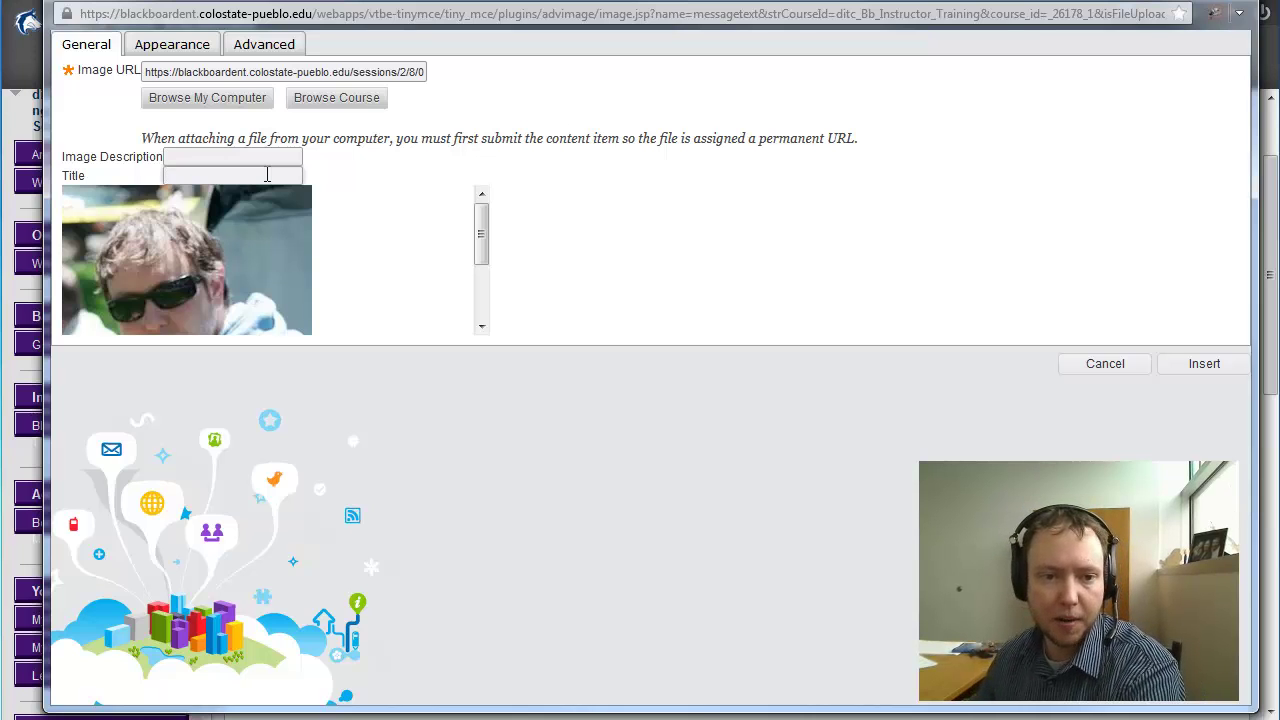
click(262, 151)
text(Ryan Higley)
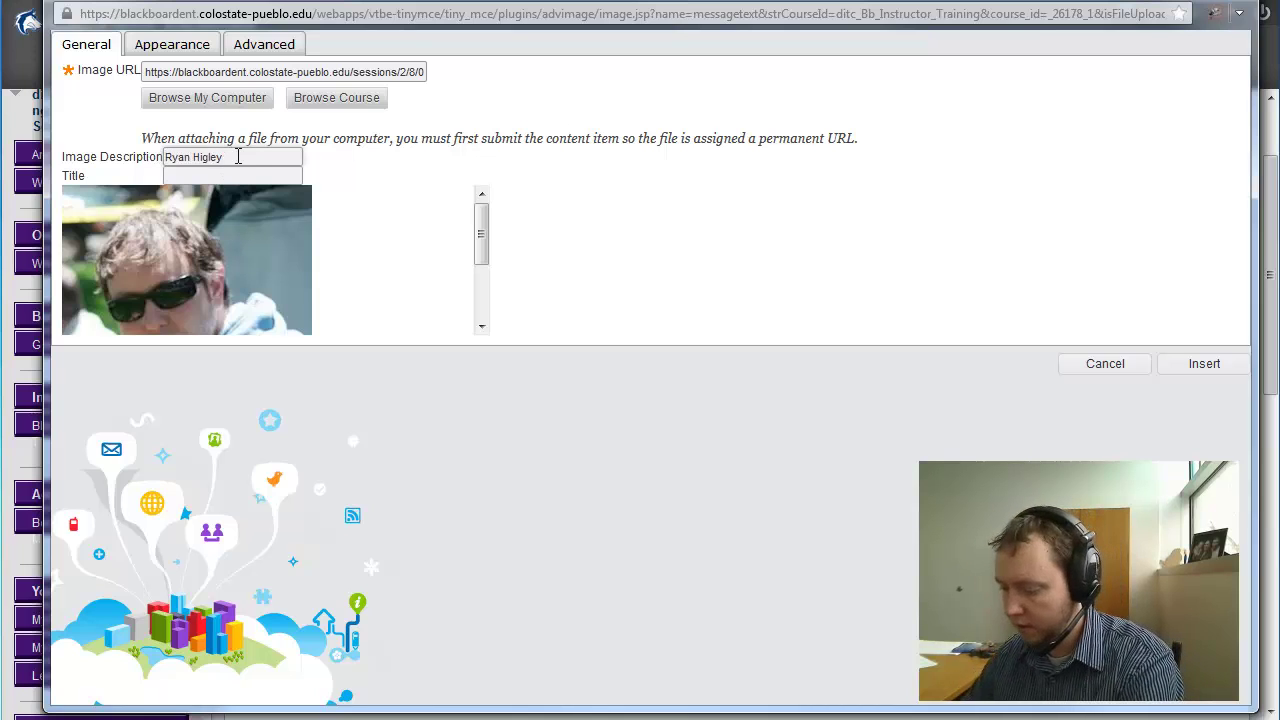
text( Picture)
key(Tab)
text(Ryan)
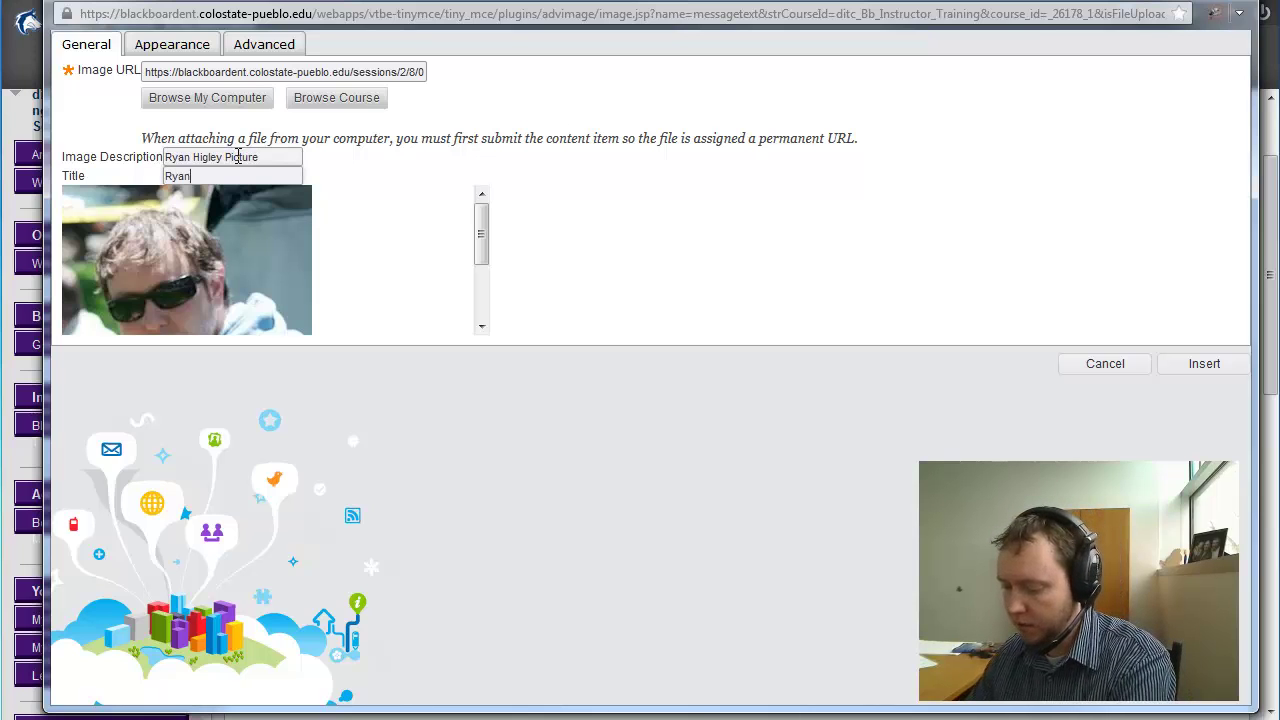
text( Higley)
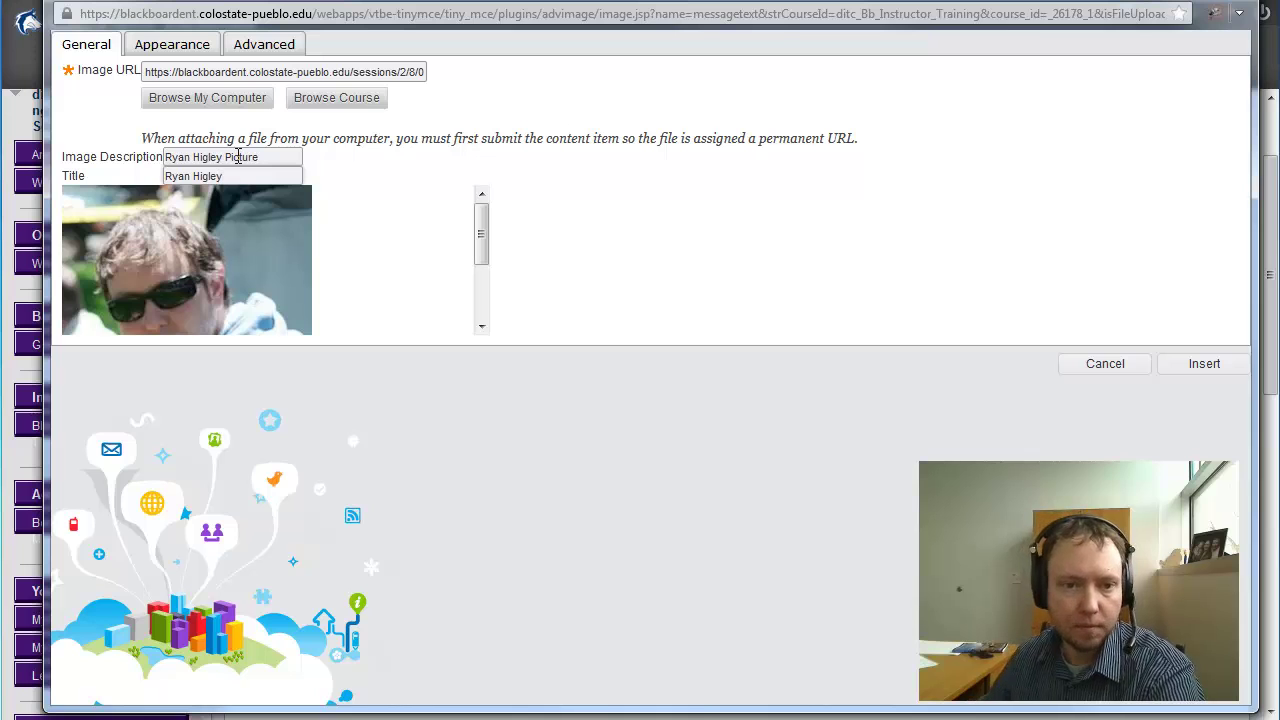
click(1204, 366)
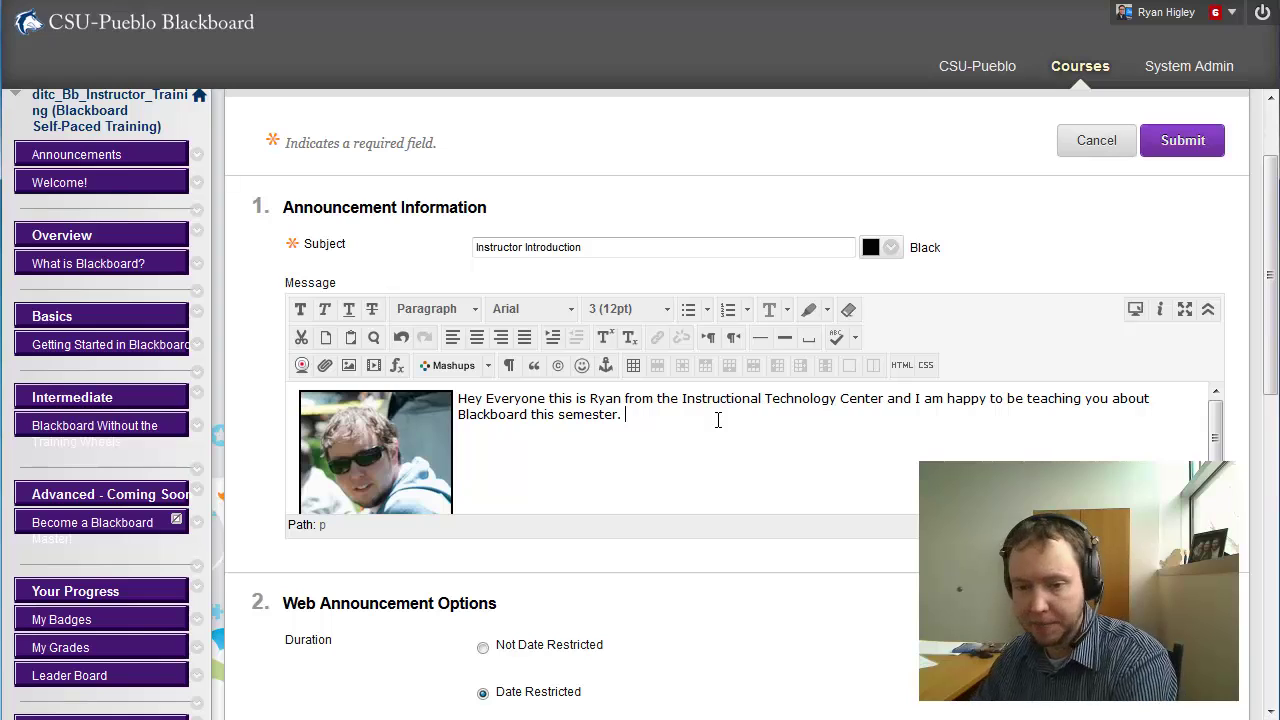
- Add the sentence "My office hours are from 10am-11am on Fridays." to the end of the announcement message
text(My )
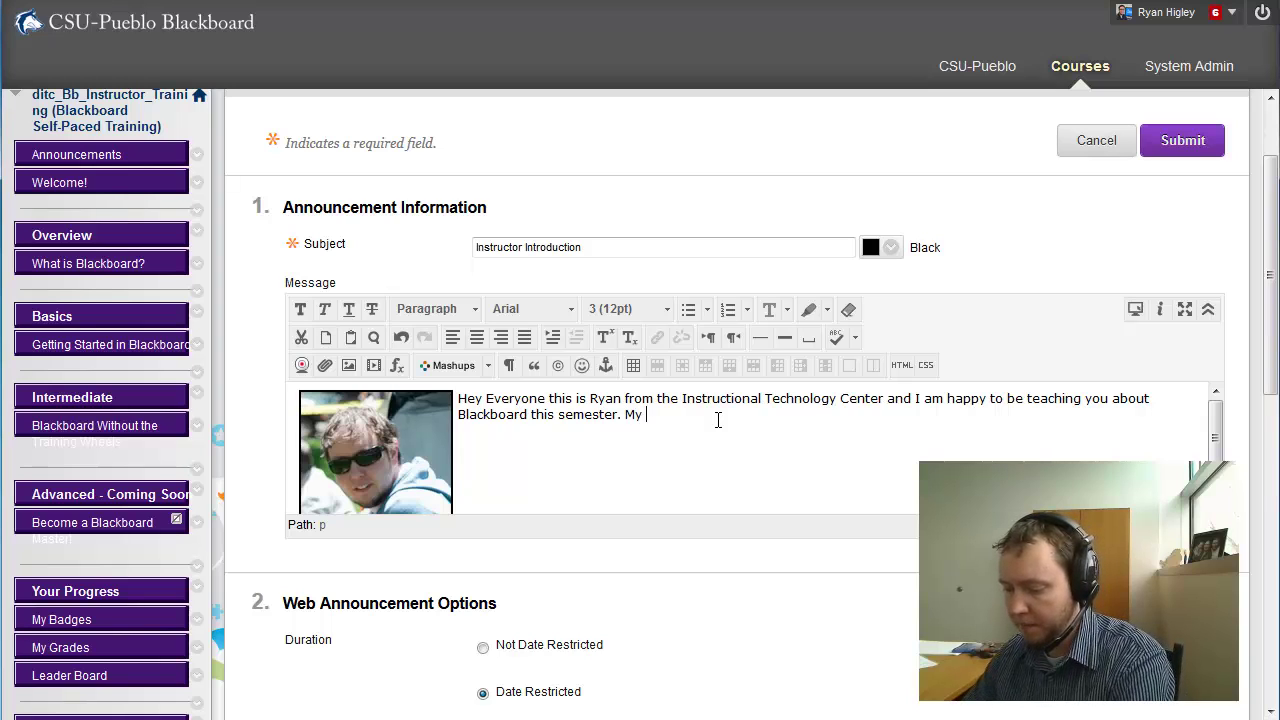
text(office hours are from 10am-11am on Fridays.)
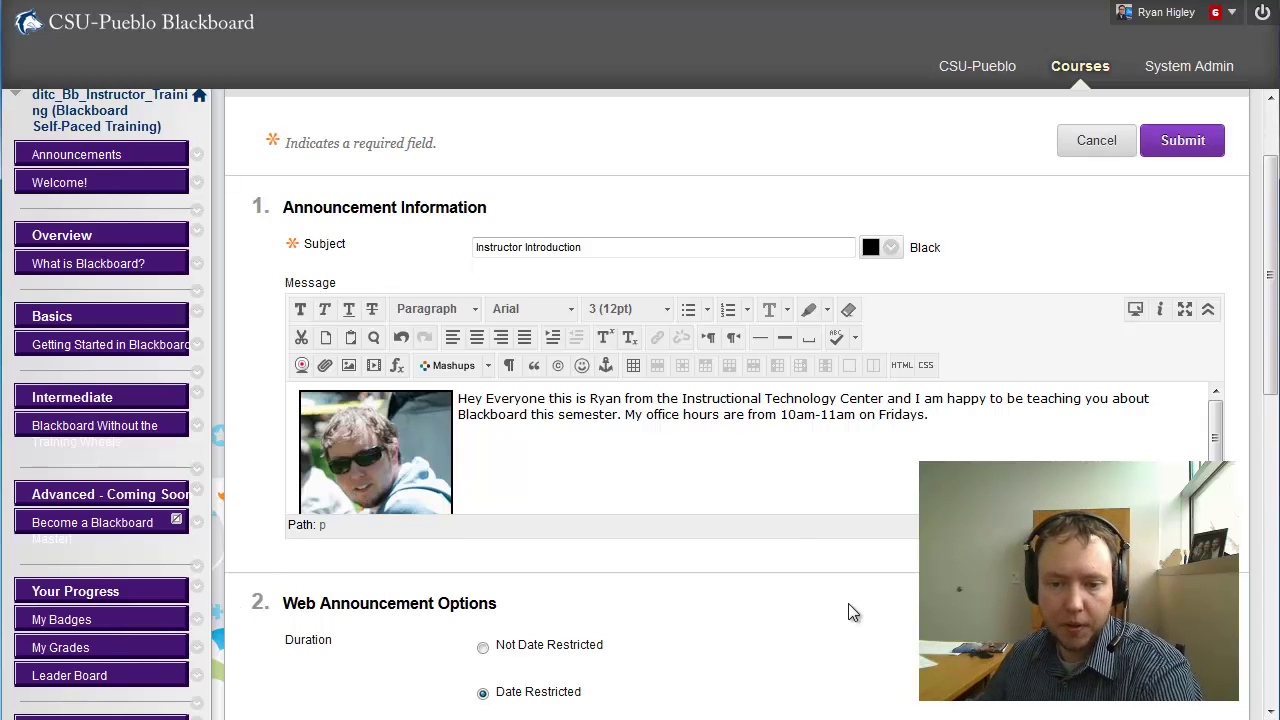
- Change the color of the announcement's subject to the dark blue-violet swatch 3300CC
scroll(848, 608, down, 6)
scroll(848, 608, up, 7)
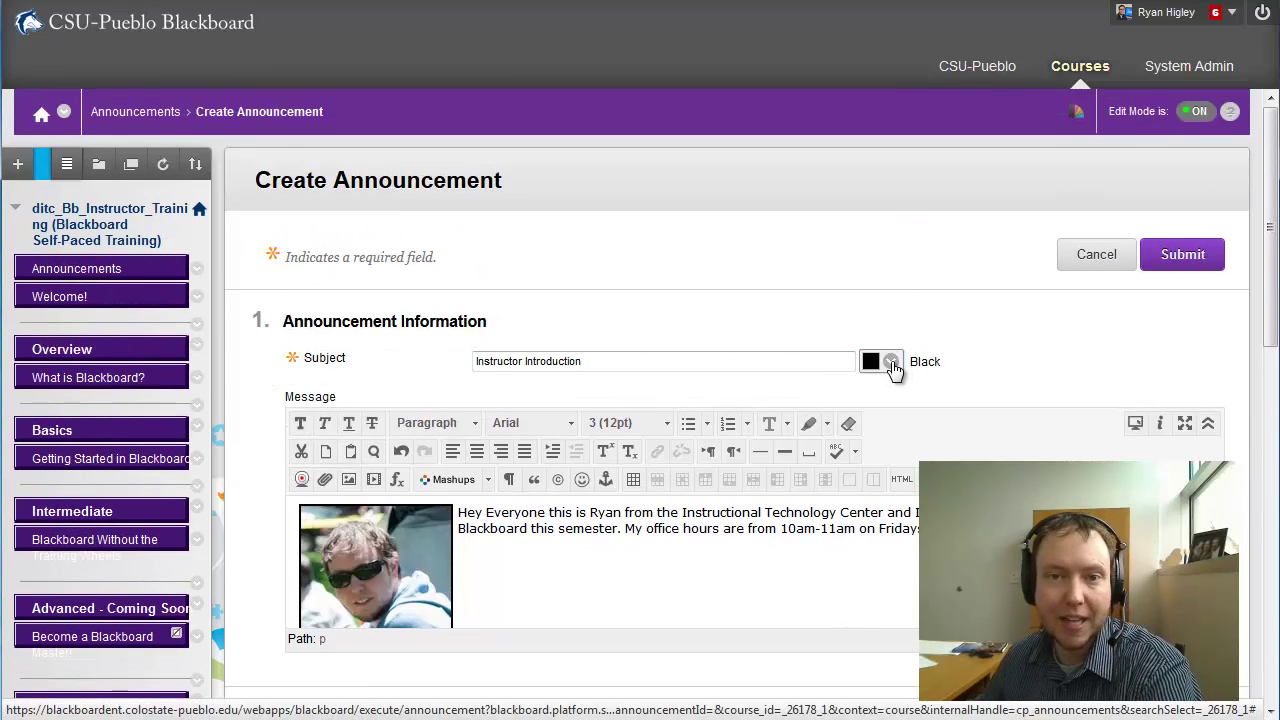
click(891, 363)
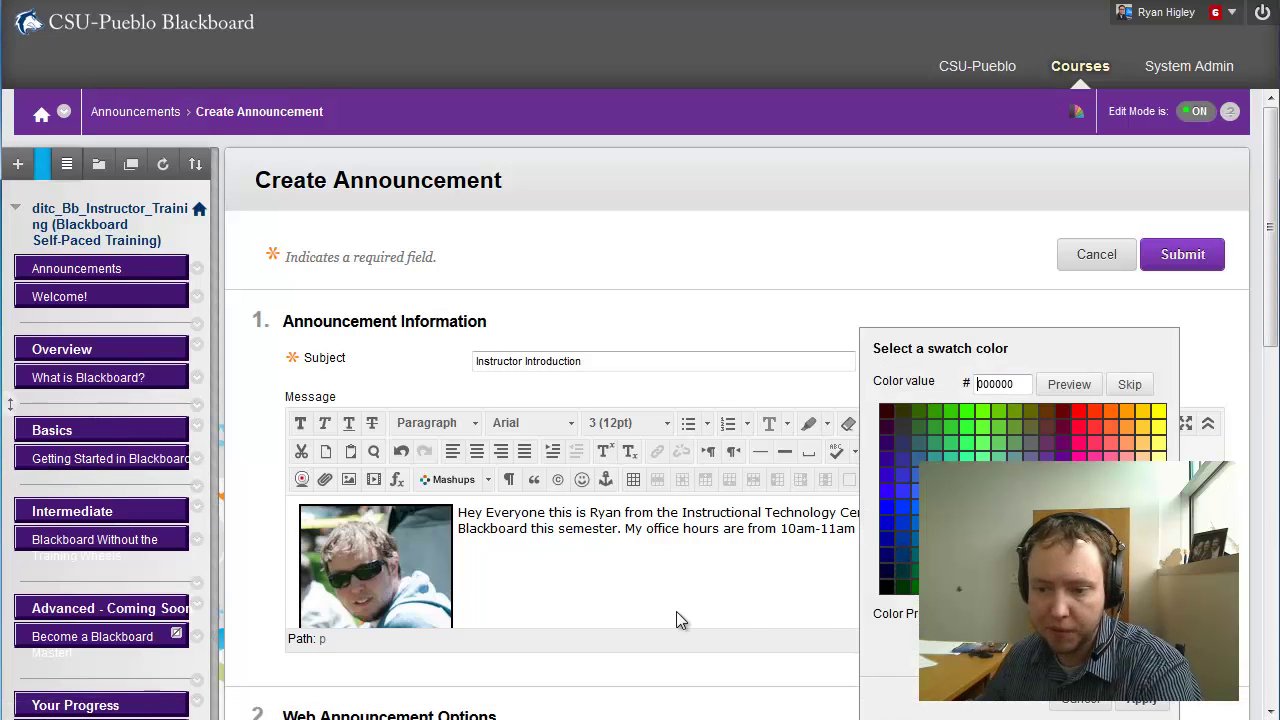
click(886, 475)
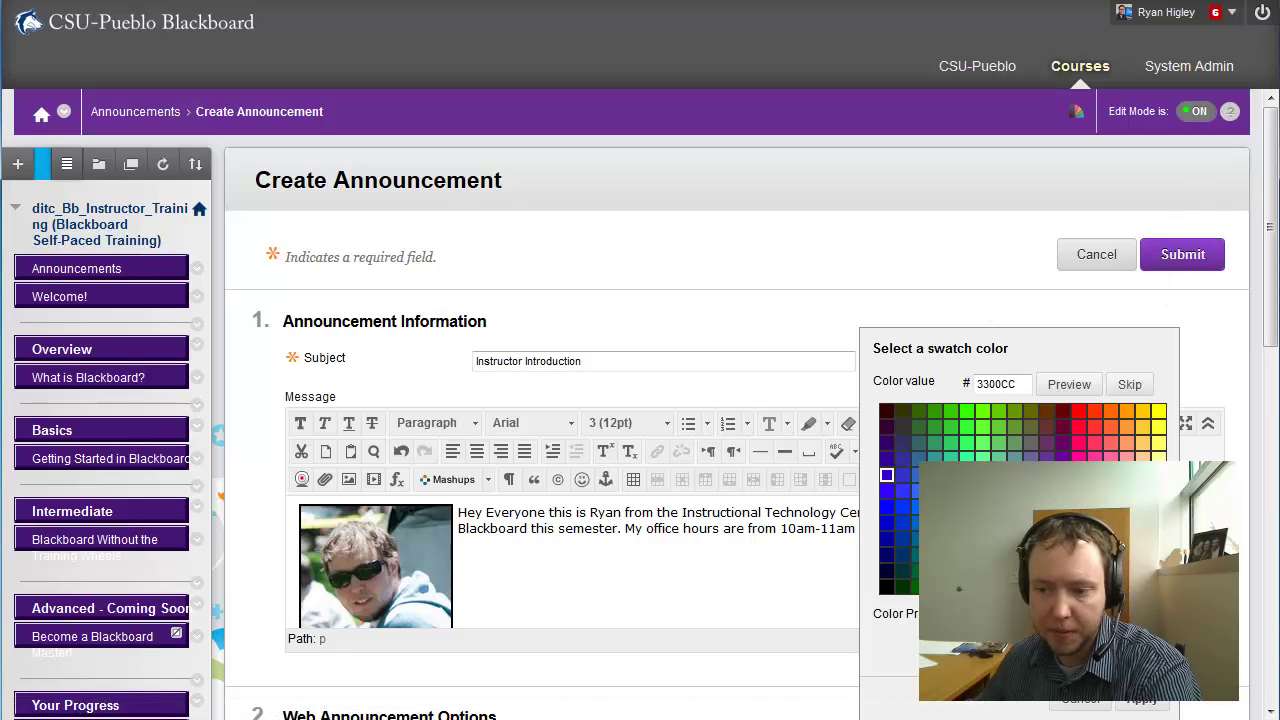
click(1142, 700)
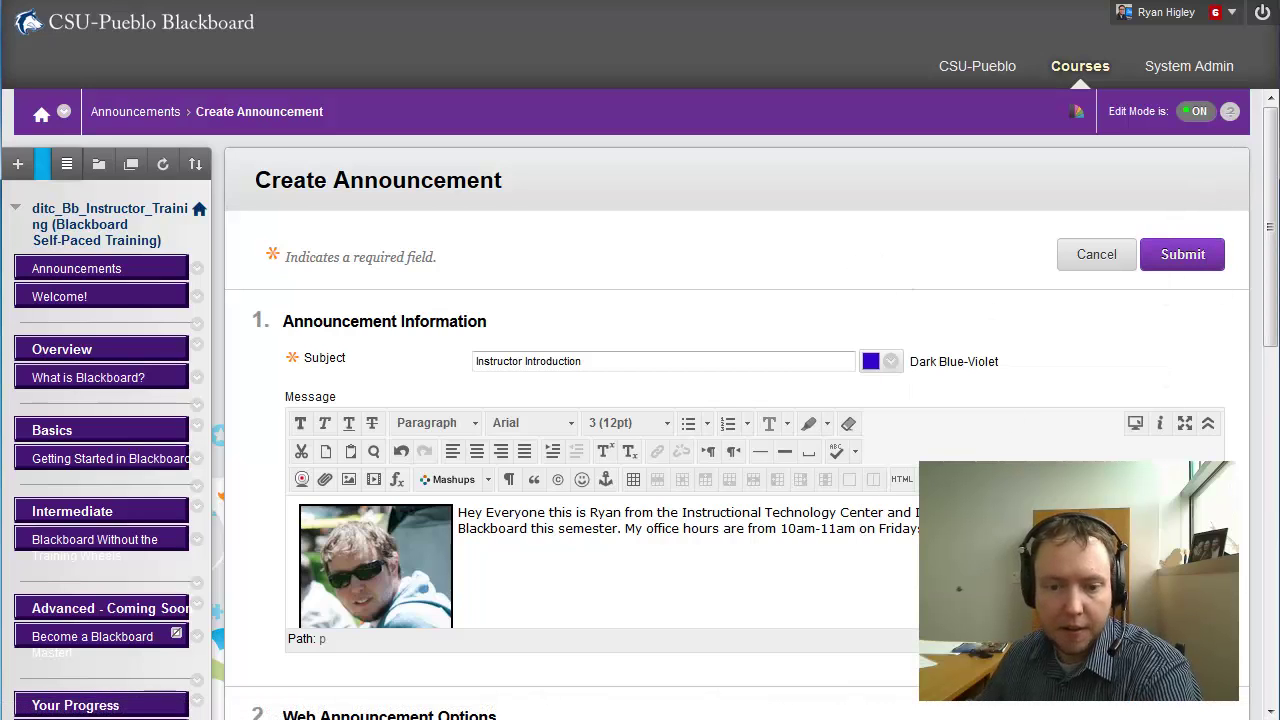
- Set the announcement's duration to Not Date Restricted and submit the announcement
scroll(857, 266, down, 2)
scroll(869, 480, down, 4)
scroll(869, 480, up, 1)
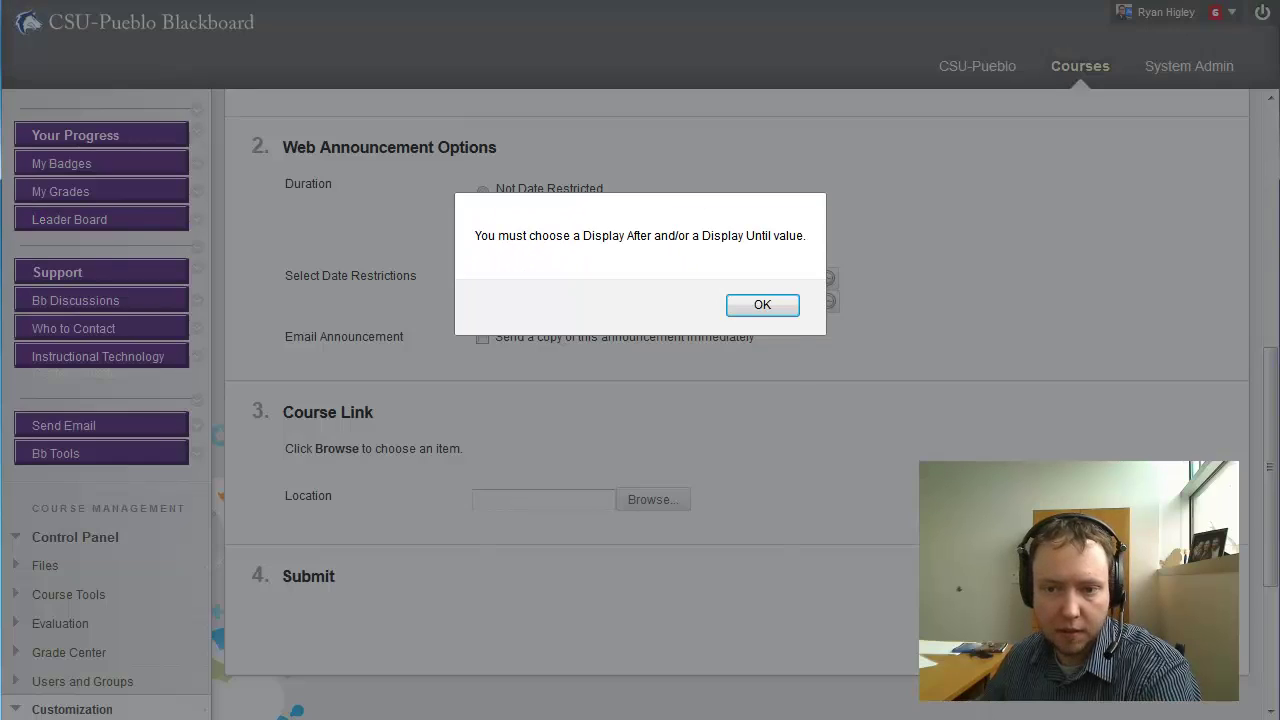
click(757, 304)
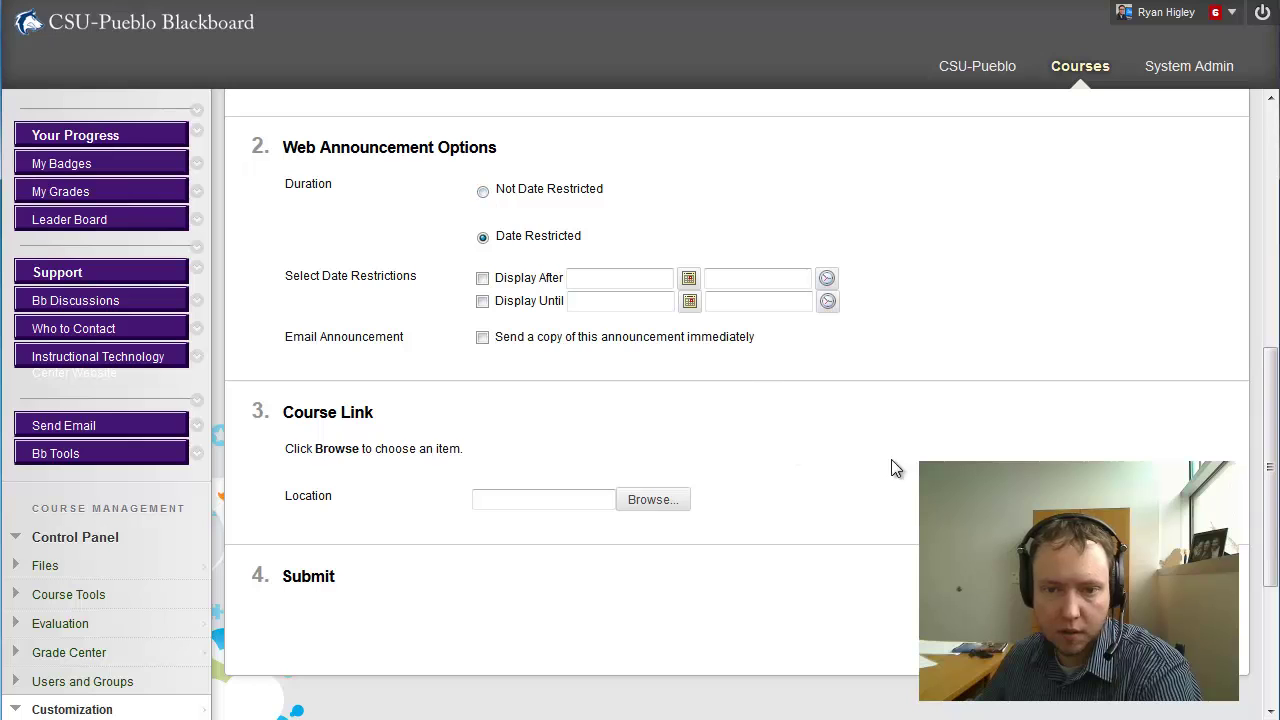
click(483, 192)
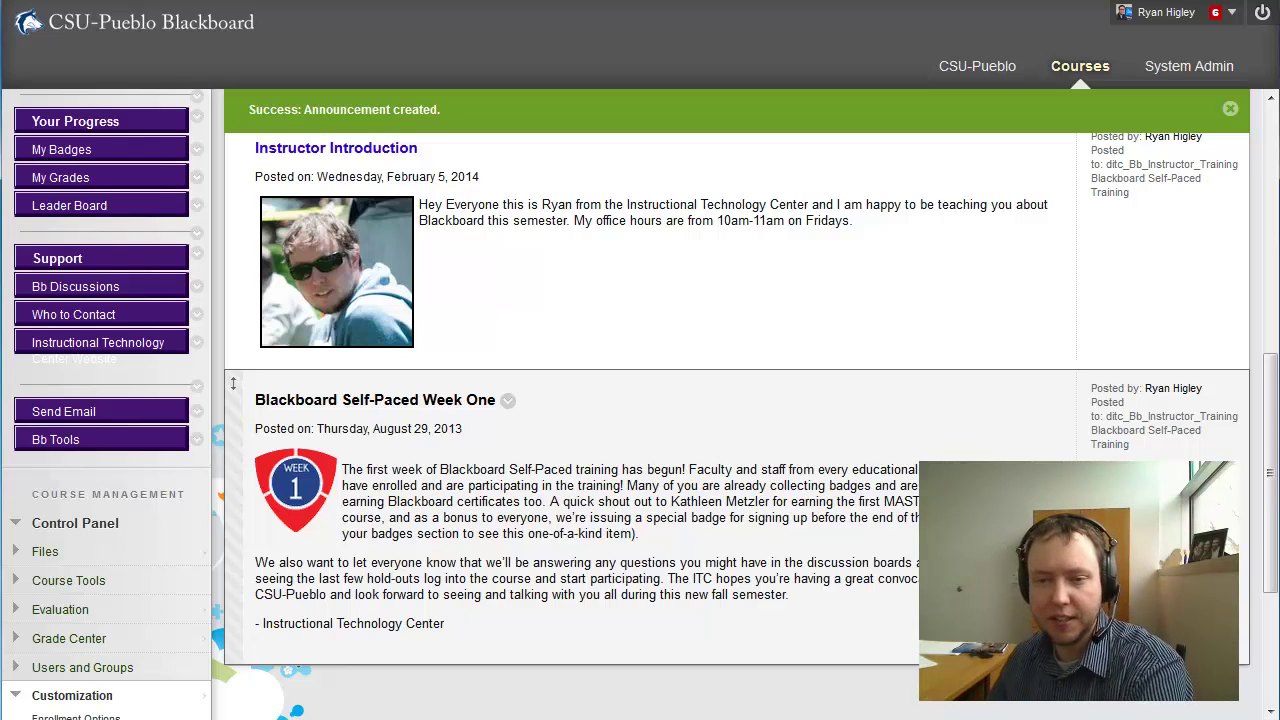
- Review the posted Instructor Introduction announcement and open the course's Become a Blackboard Master! content area
scroll(640, 400, up, 2)
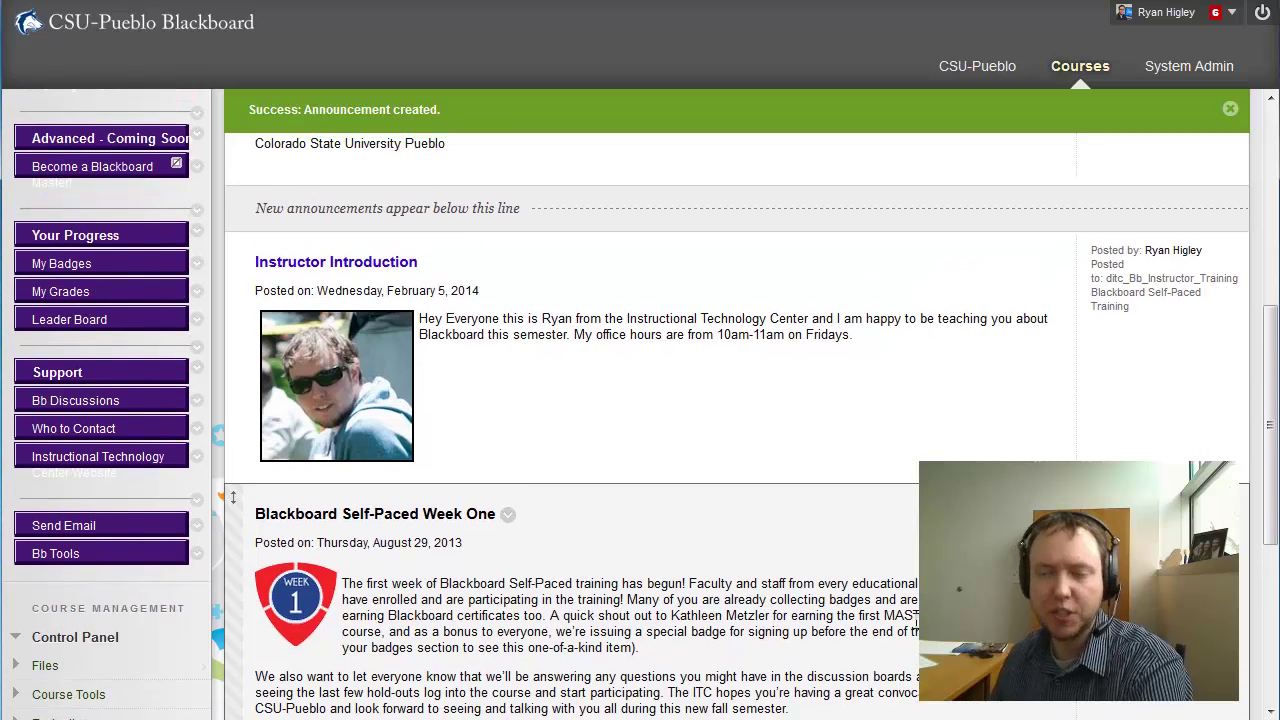
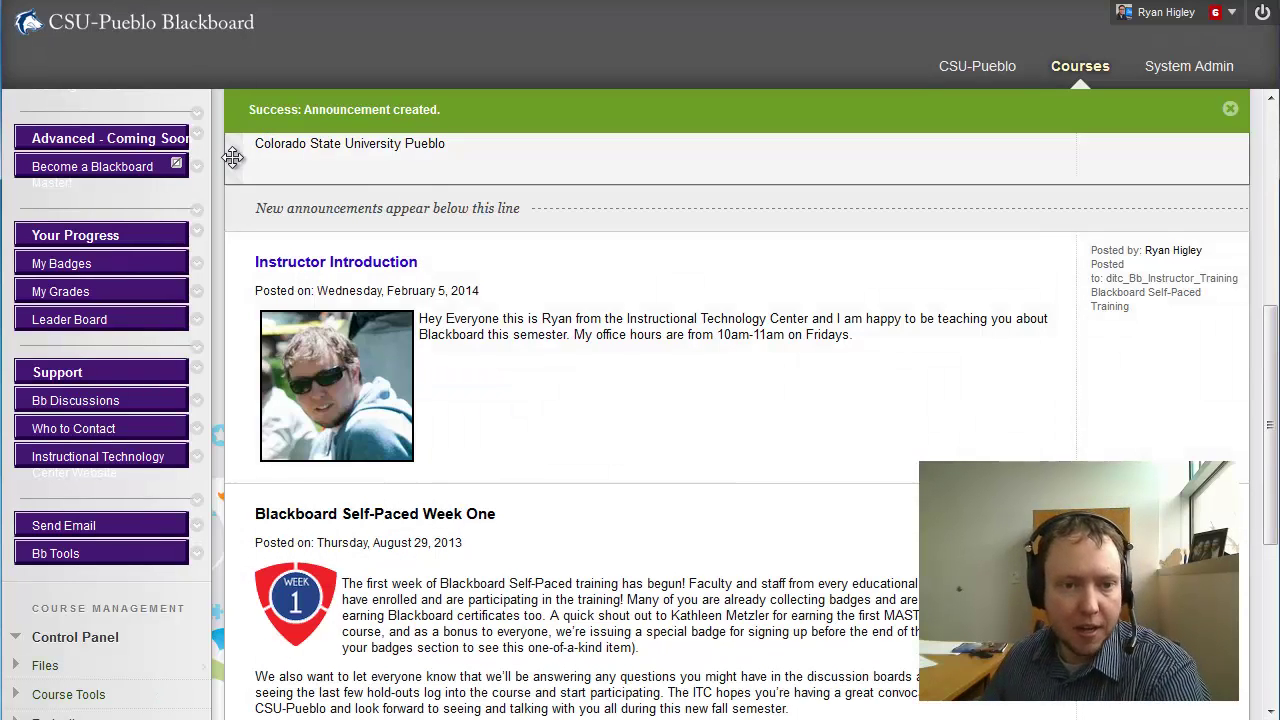
scroll(90, 110, up, 3)
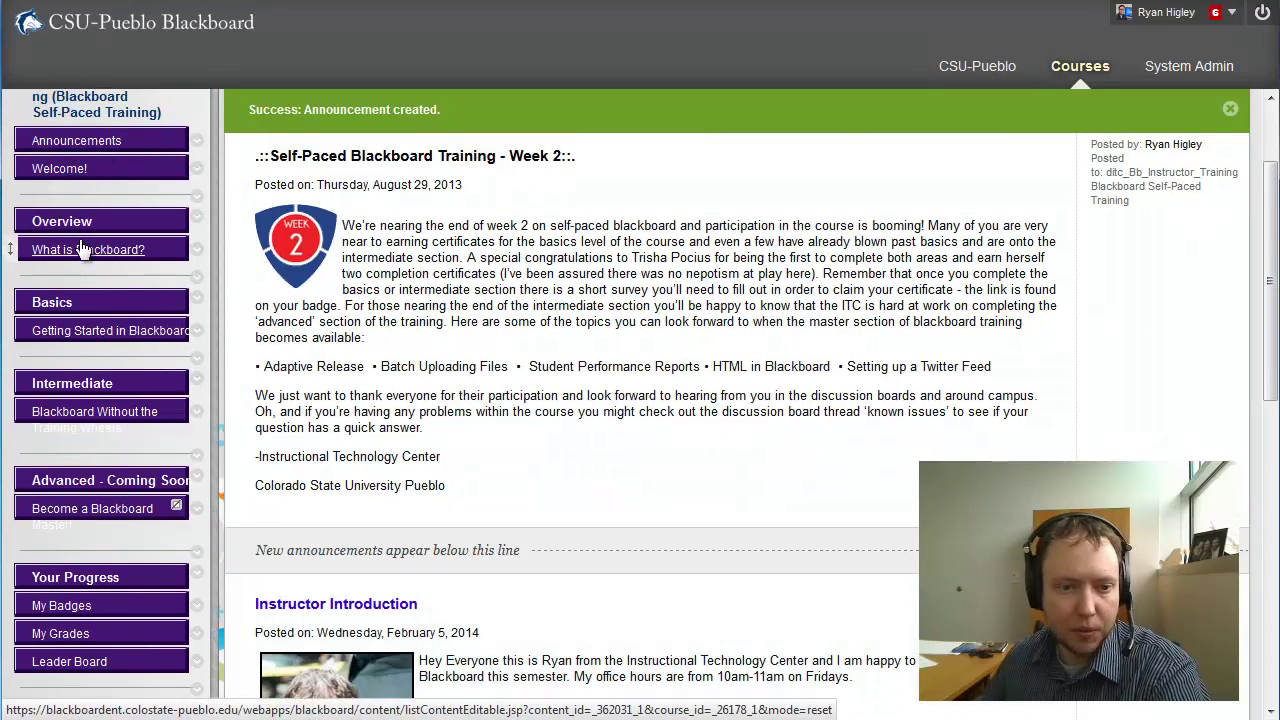
scroll(140, 550, down, 1)
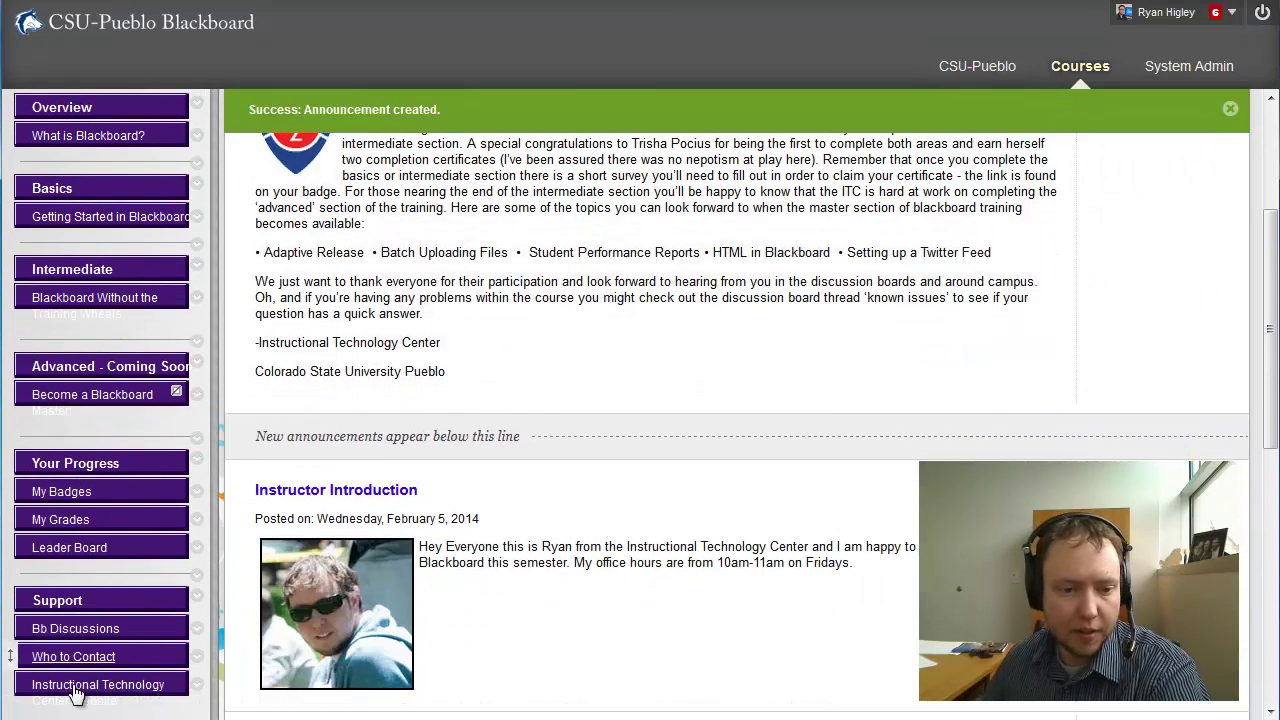
scroll(100, 560, down, 2)
scroll(95, 560, up, 3)
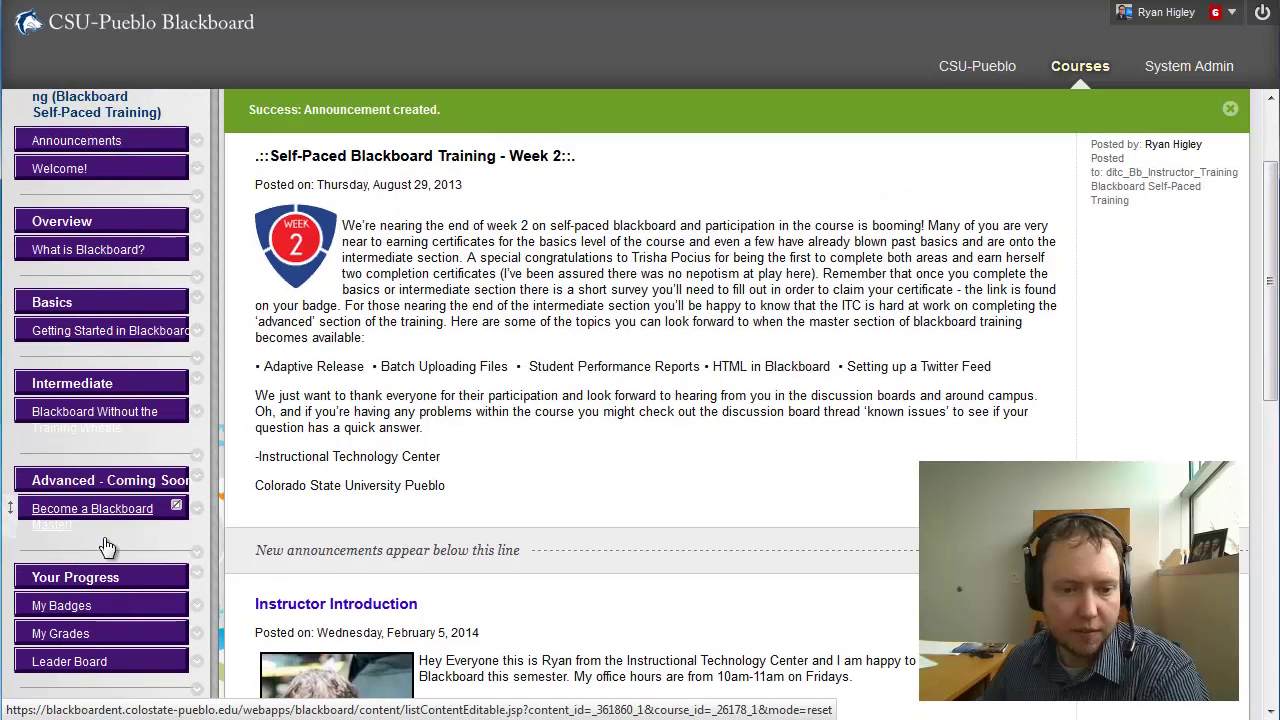
click(101, 512)
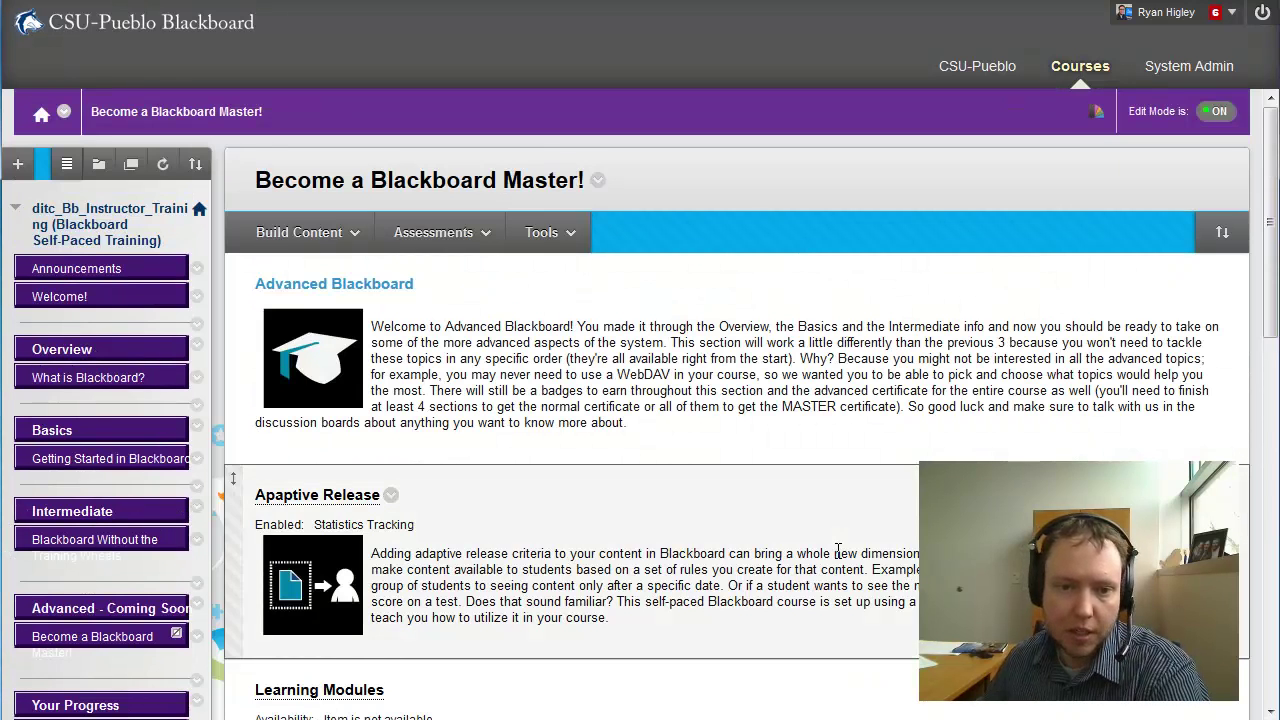
- Add a YouTube video mashup by searching for "instructional technology" and selecting the History of Instructional Technology video
click(300, 236)
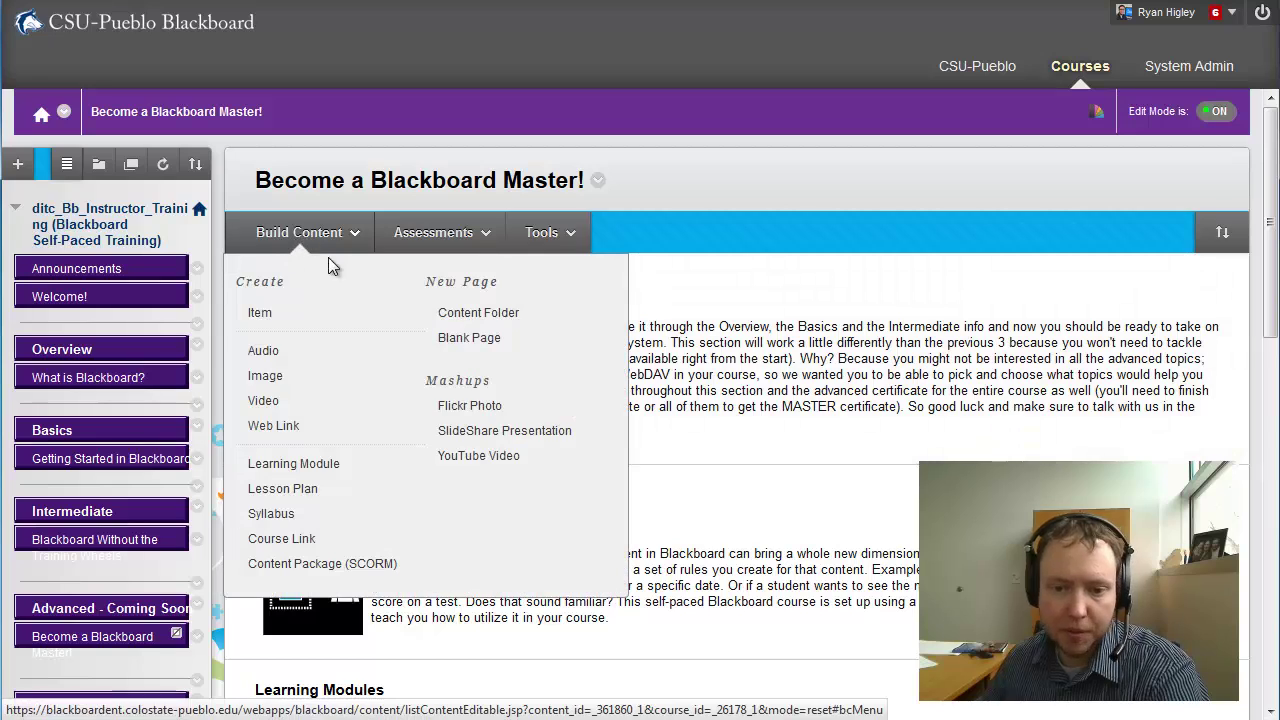
click(481, 458)
click(381, 248)
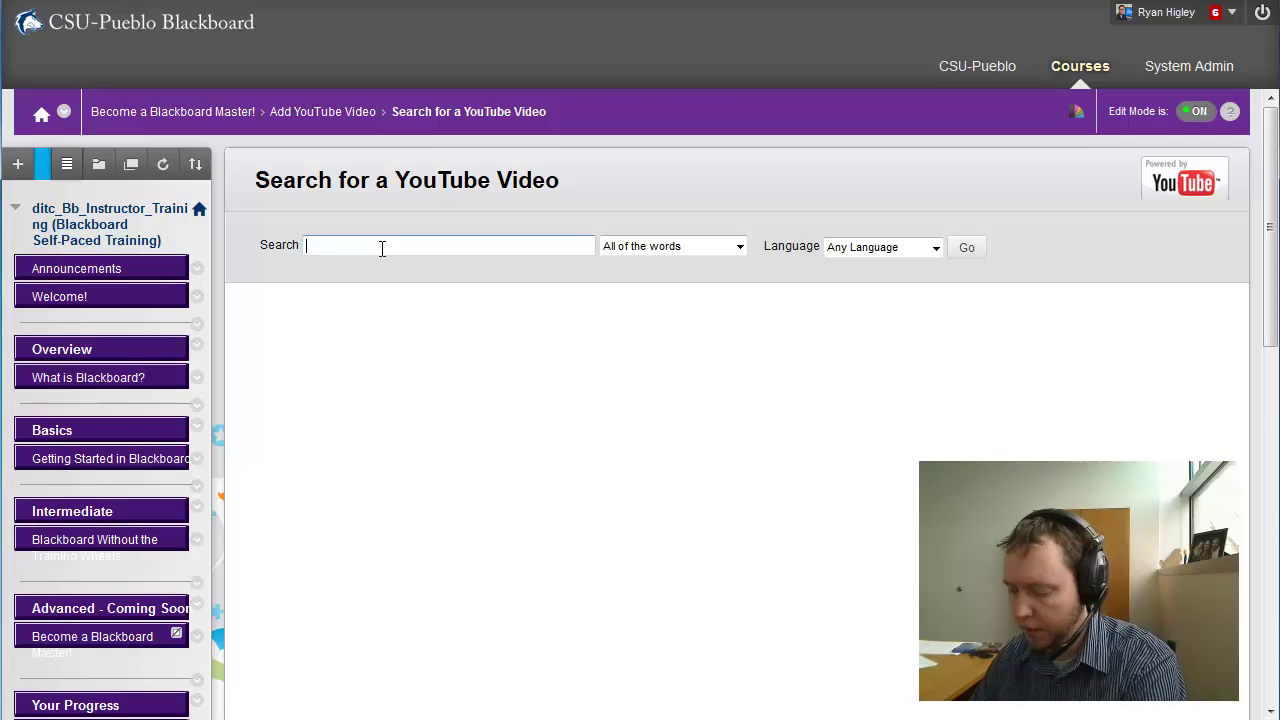
text(ins)
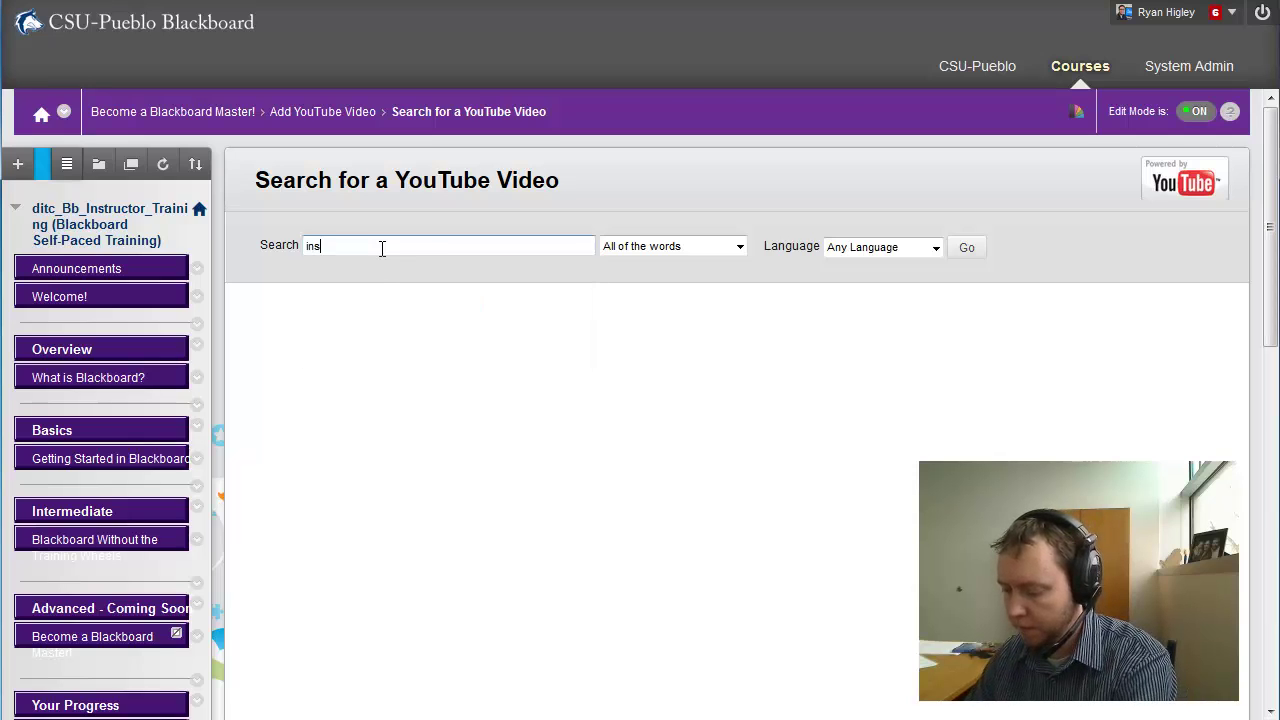
text(tructional technology)
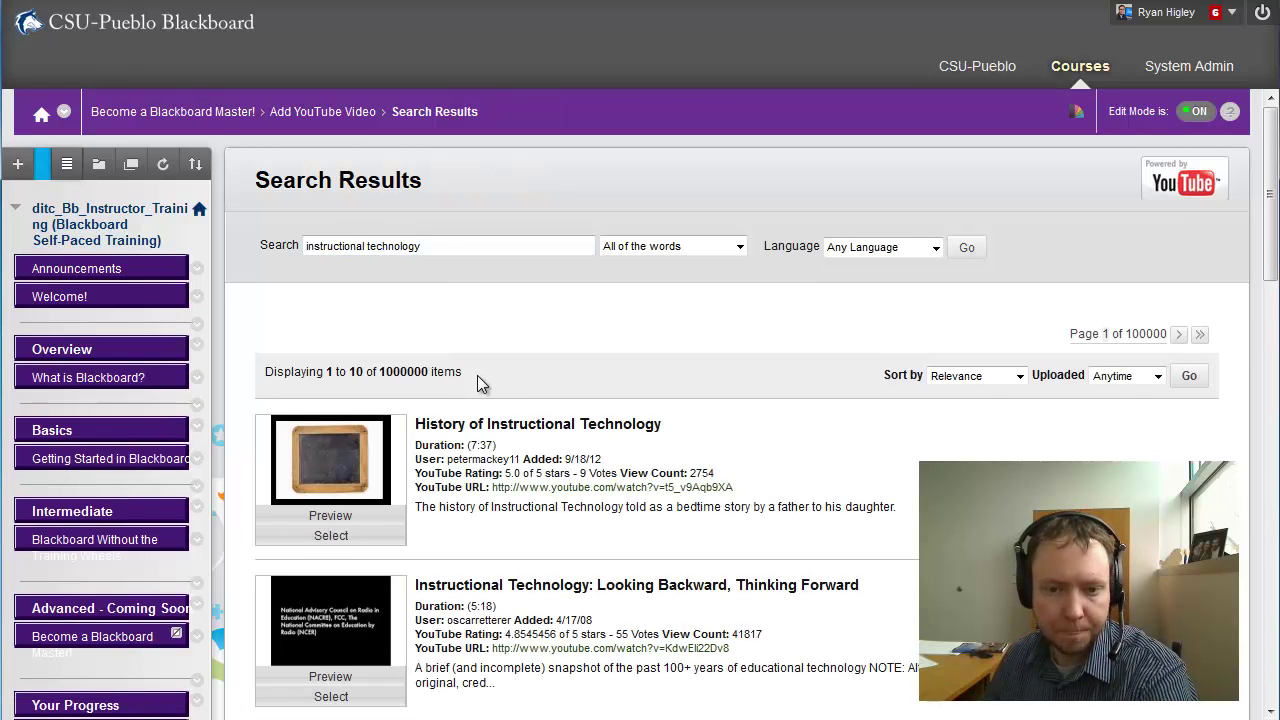
scroll(477, 375, down, 2)
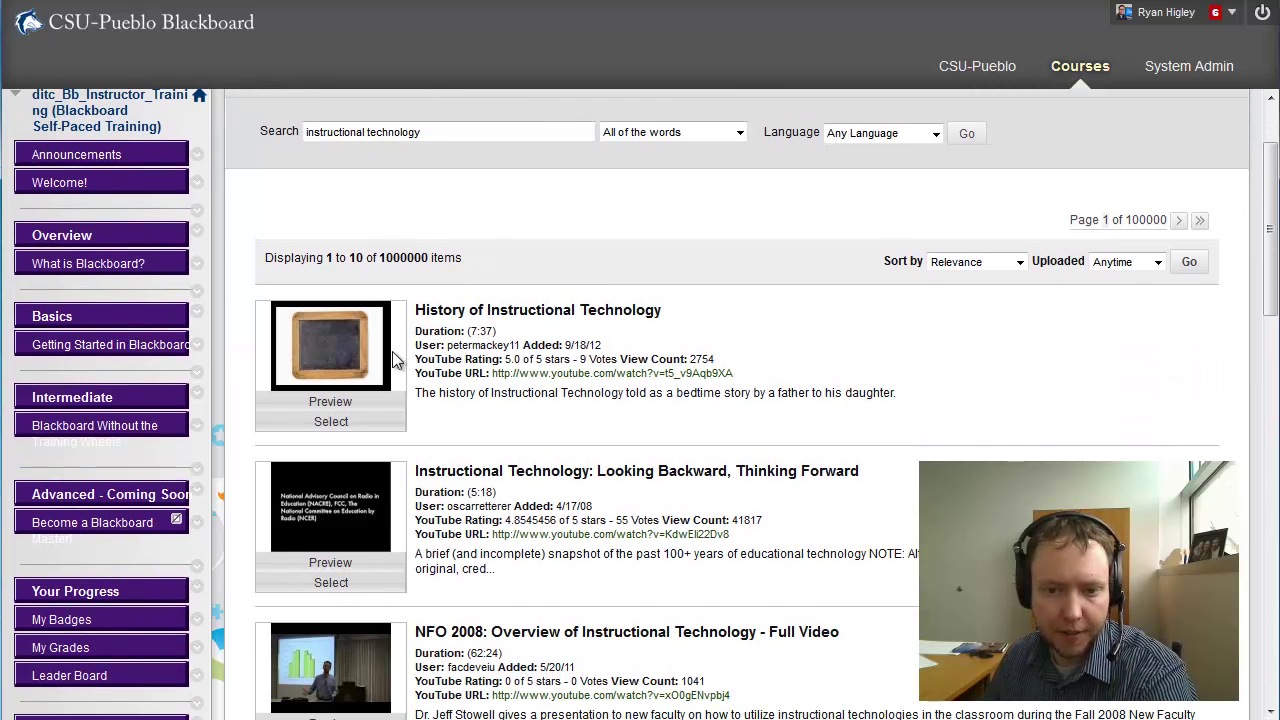
click(331, 421)
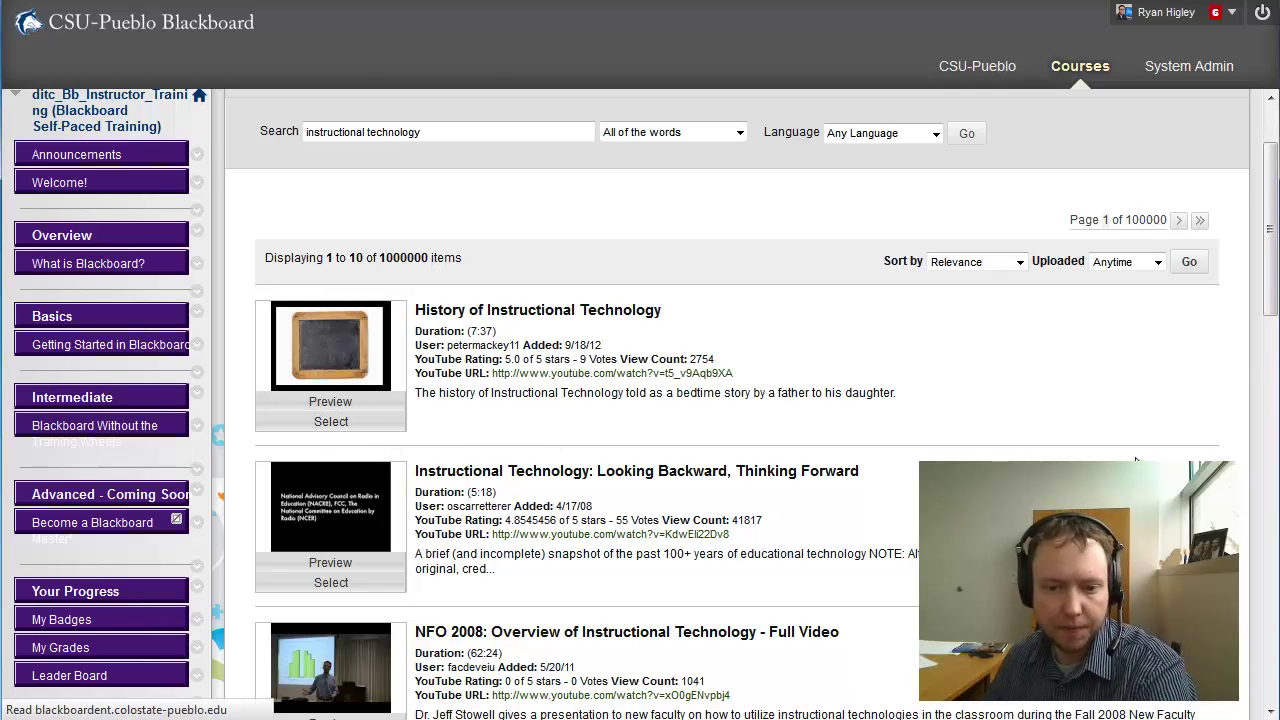
- Enter the video description "Watch this video on the history of Instructional Technology"
scroll(1000, 450, down, 4)
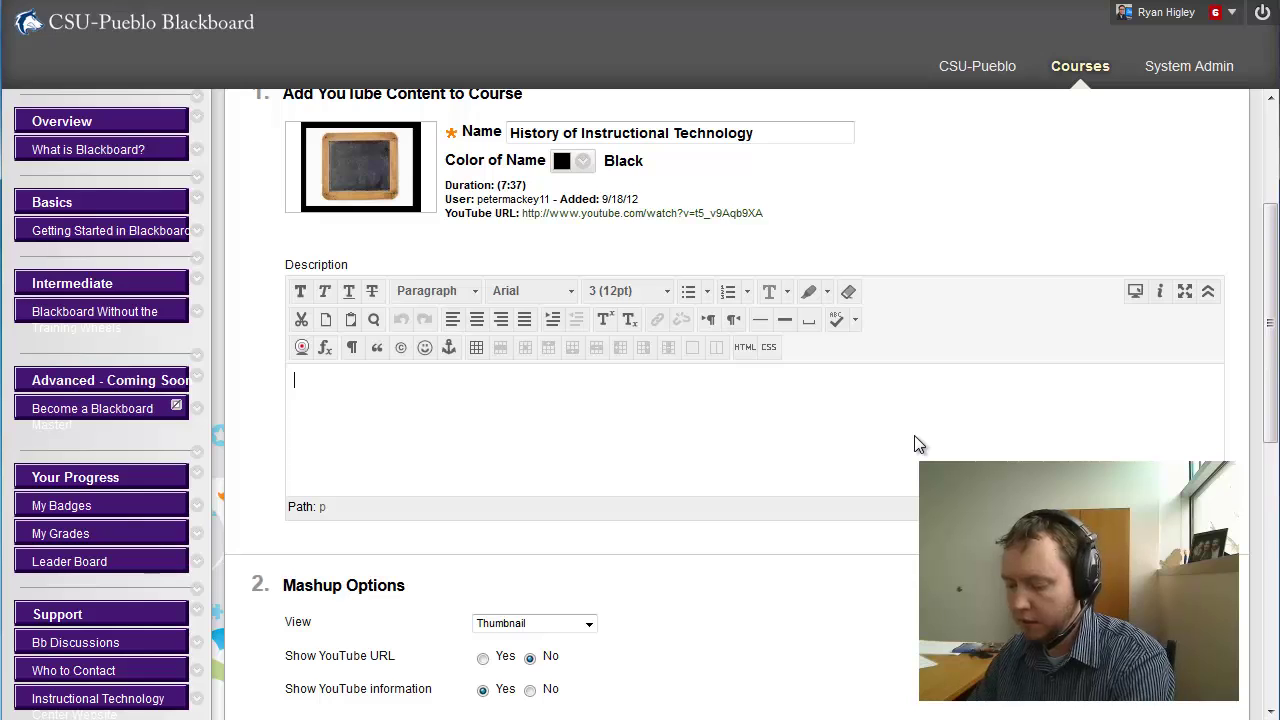
text(Watch this vdei)
key(BackSpace)
key(BackSpace)
key(BackSpace)
text(ideo on the )
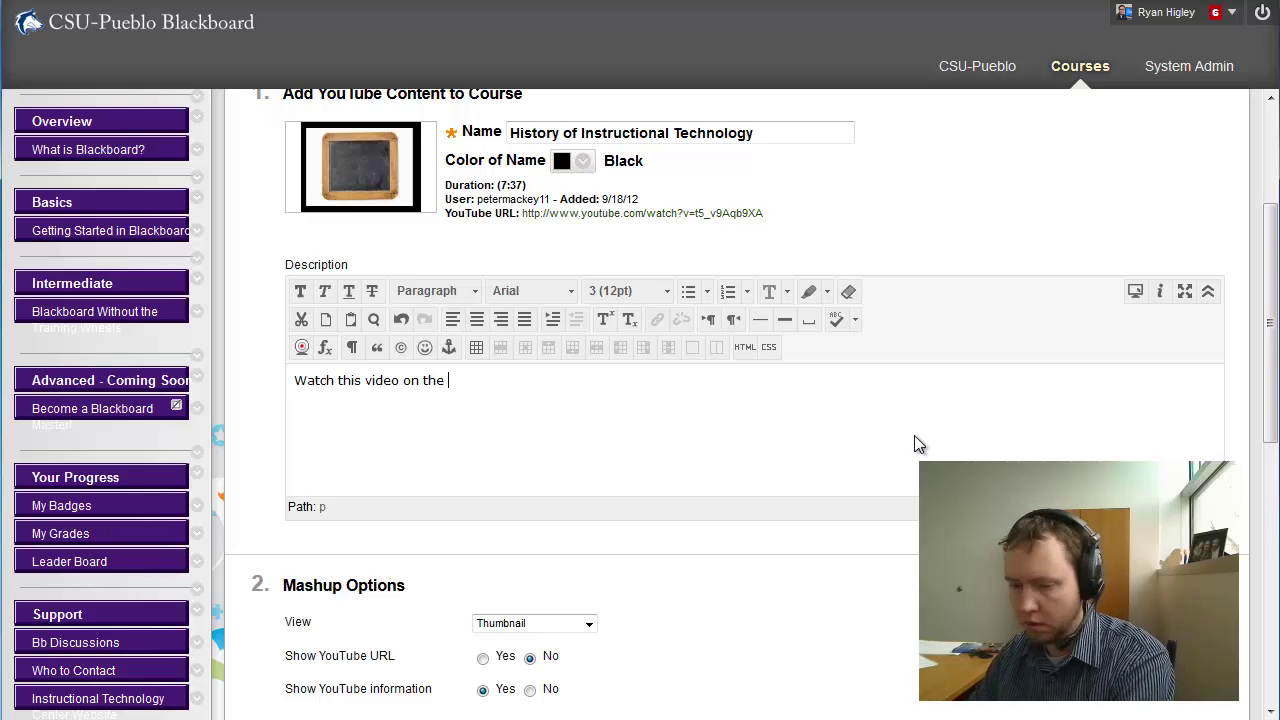
text(history of Instructional Technology)
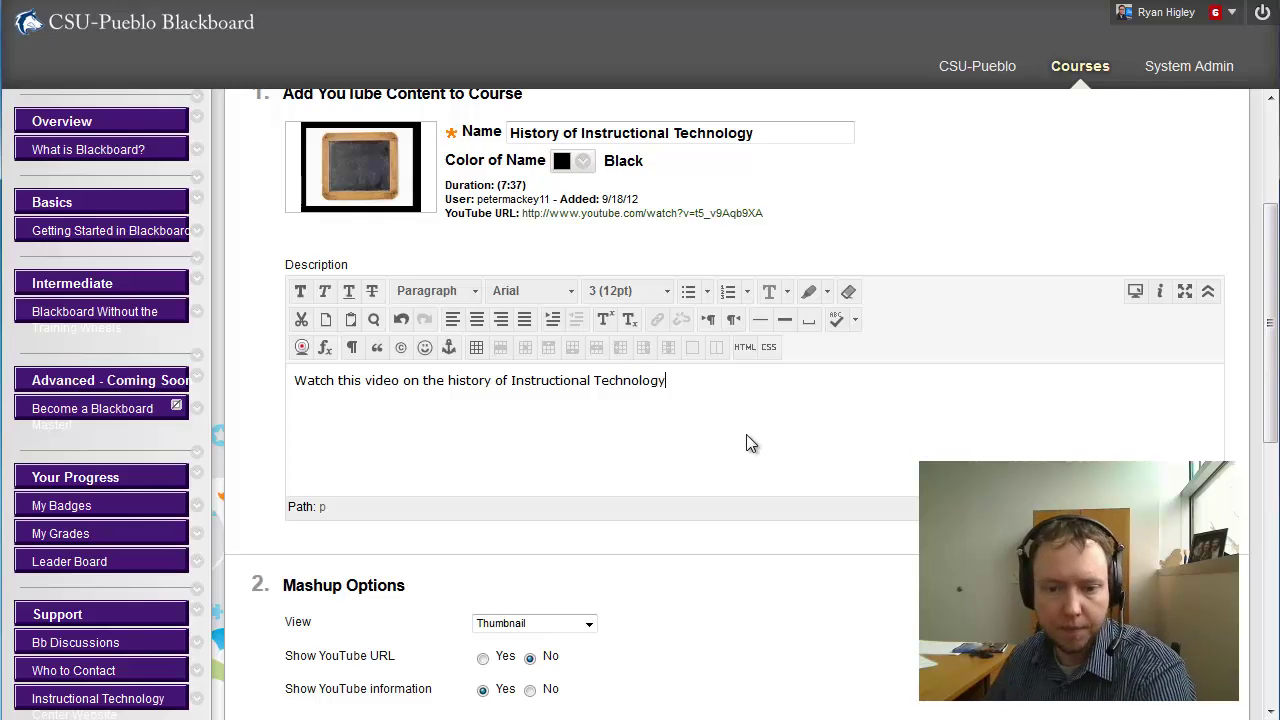
- Set the mashup's view to Embed Video and submit the video item
scroll(747, 436, down, 3)
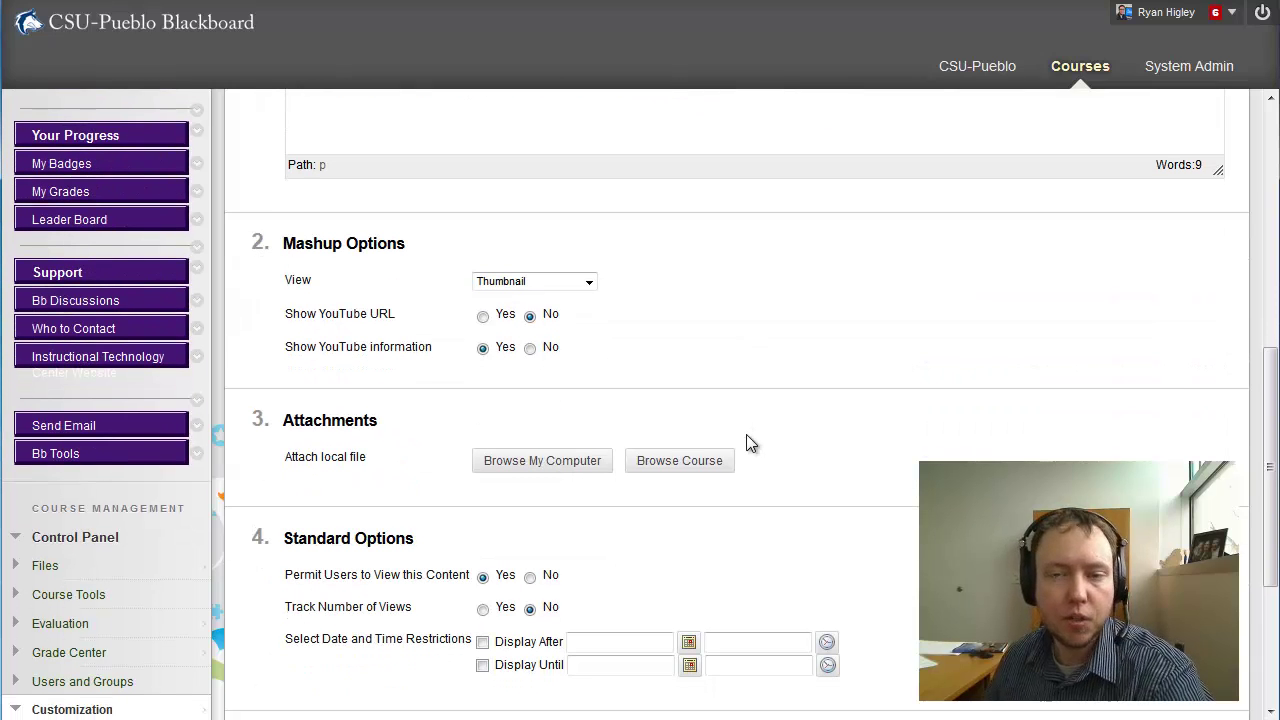
click(592, 285)
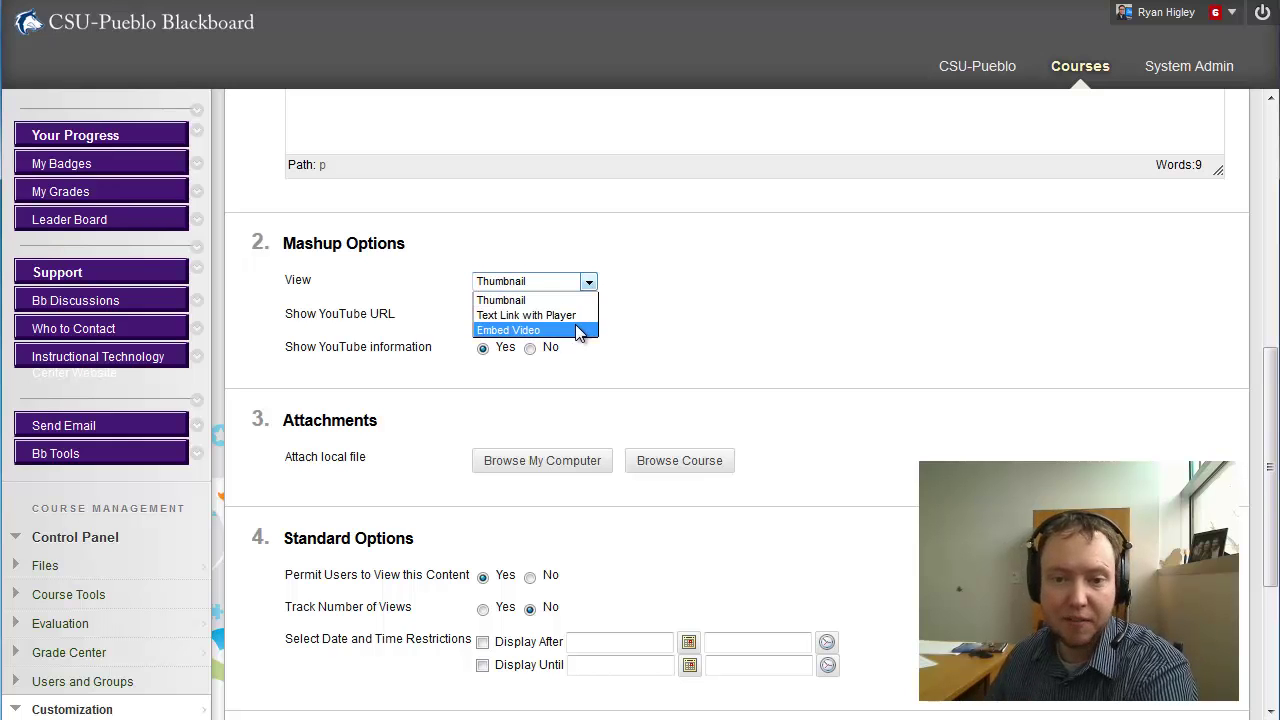
click(580, 330)
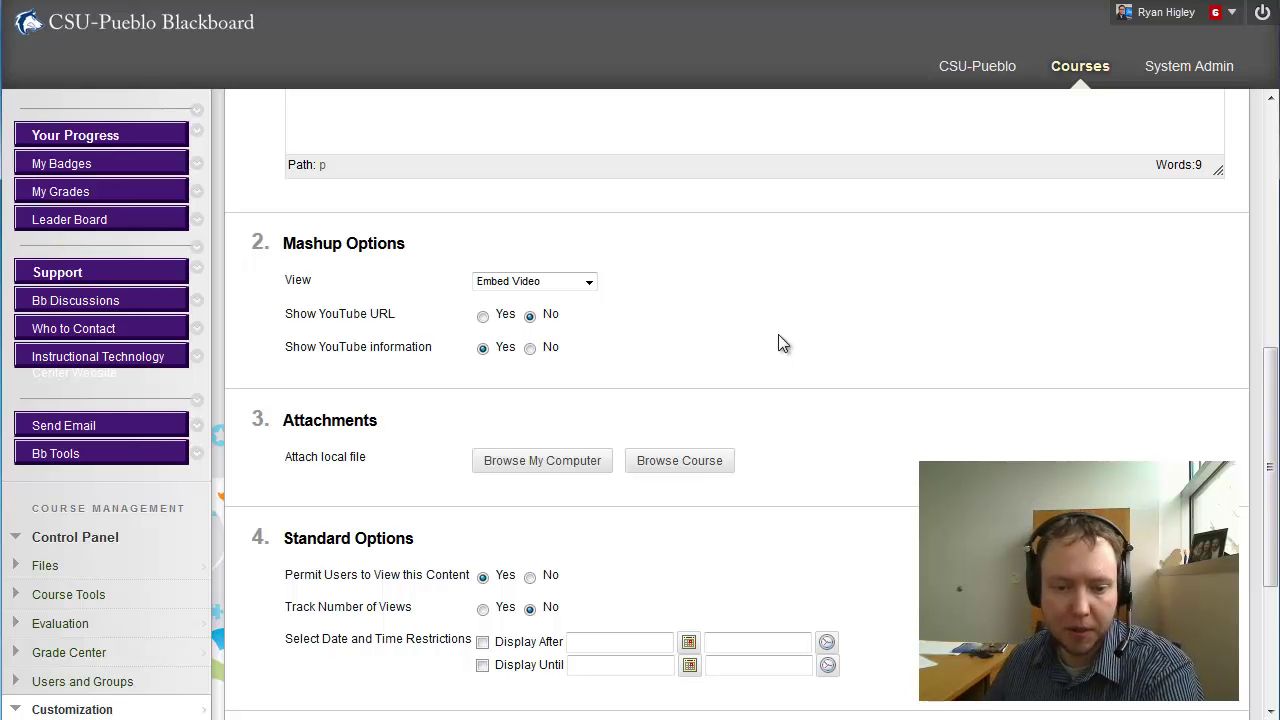
scroll(910, 437, down, 5)
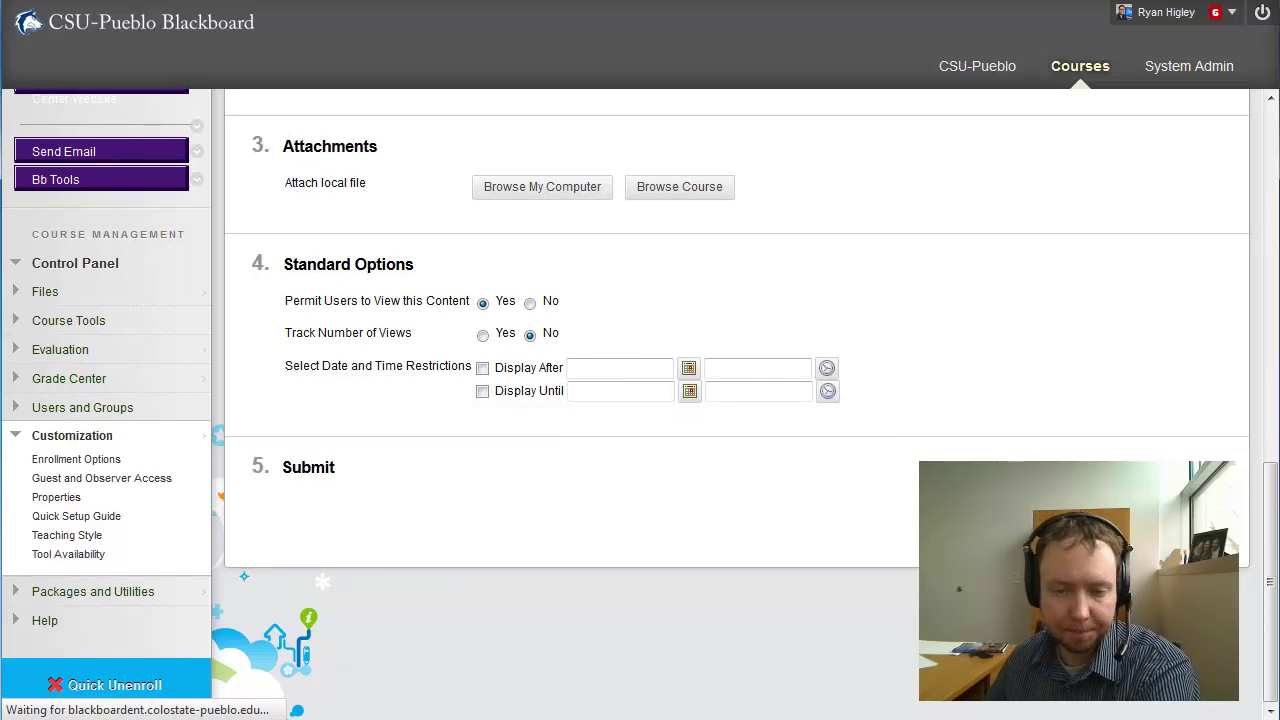
scroll(750, 530, down, 1)
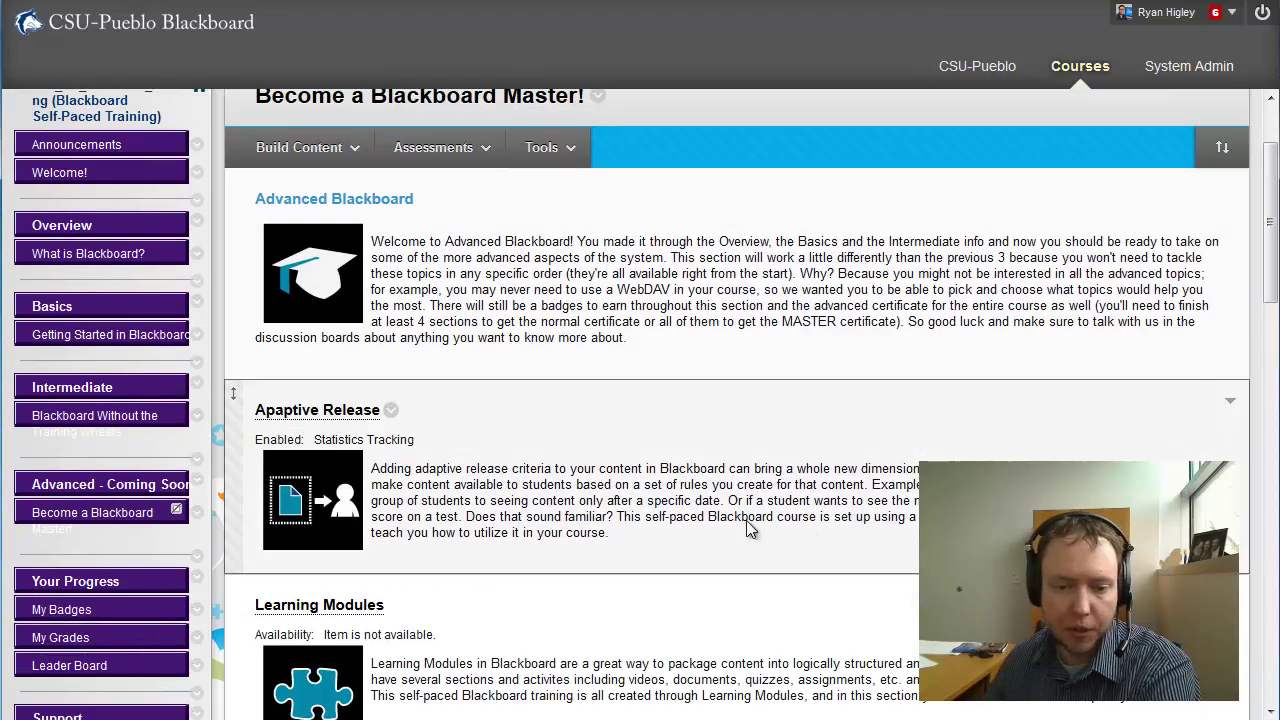
- Open the posted History of Instructional Technology item for editing and delete the Player Controls link from its description
scroll(498, 536, down, 15)
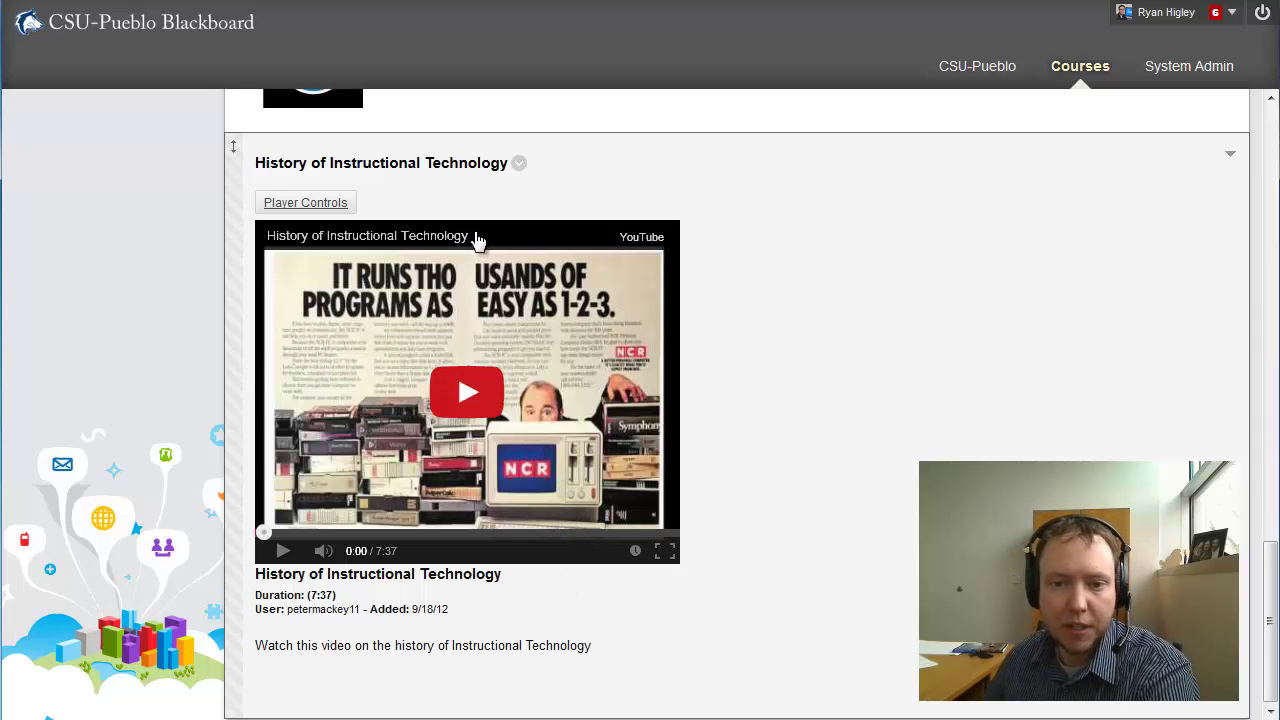
click(519, 164)
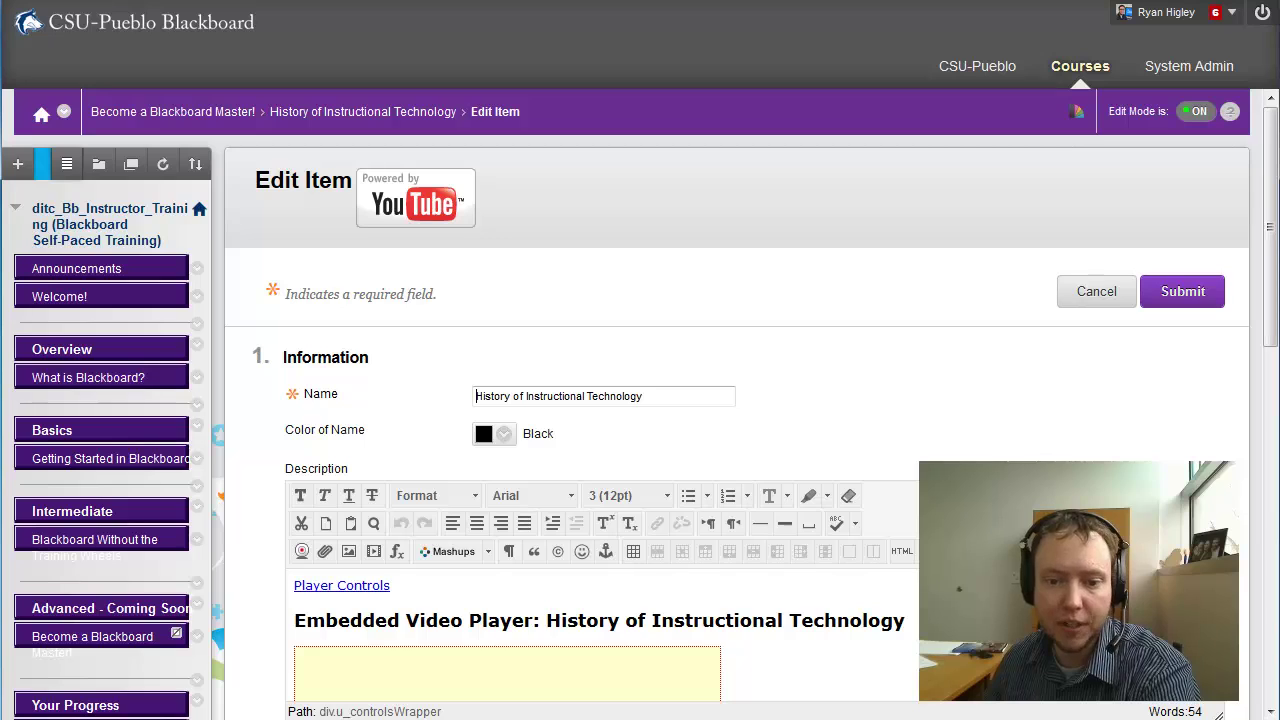
scroll(640, 400, down, 2)
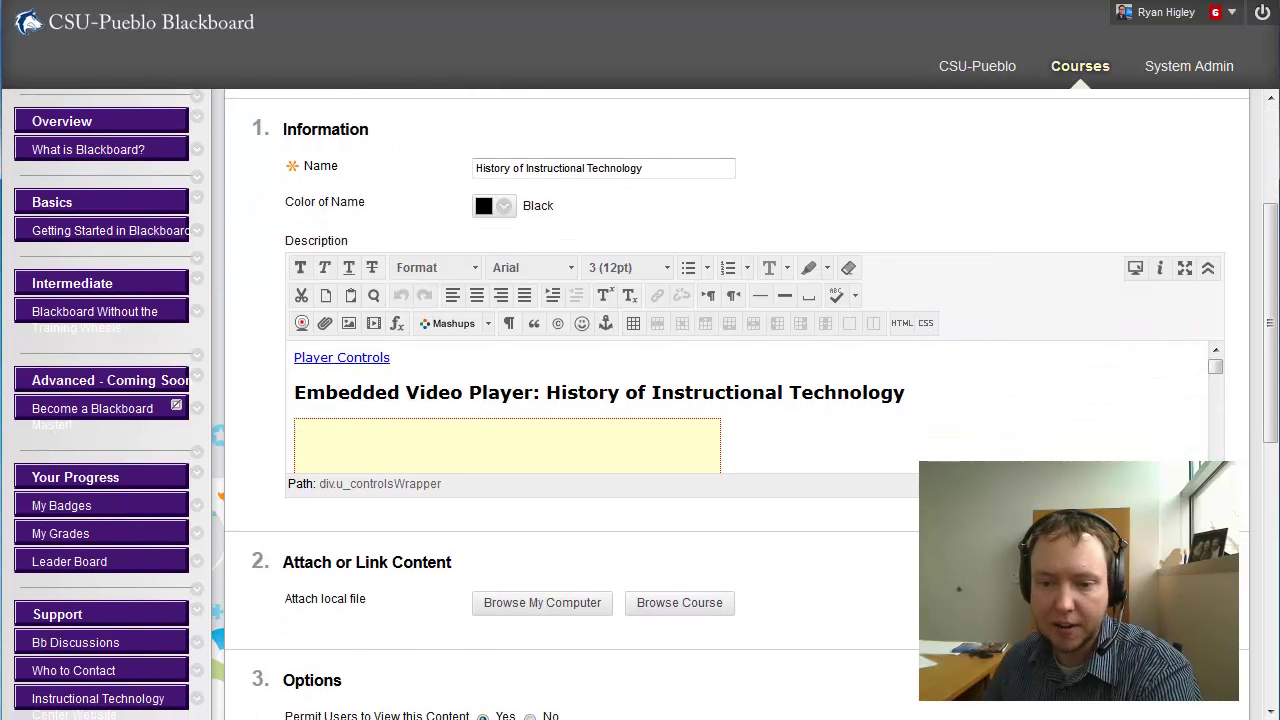
scroll(925, 430, down, 3)
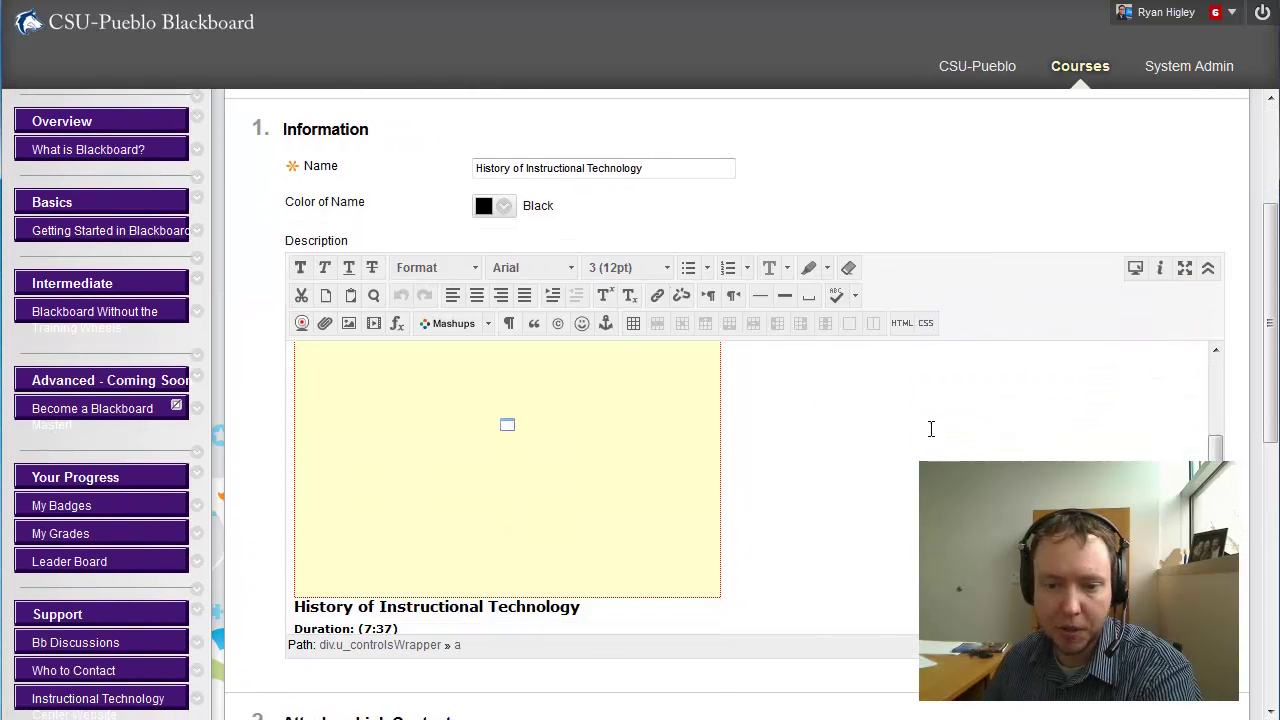
scroll(750, 490, up, 2)
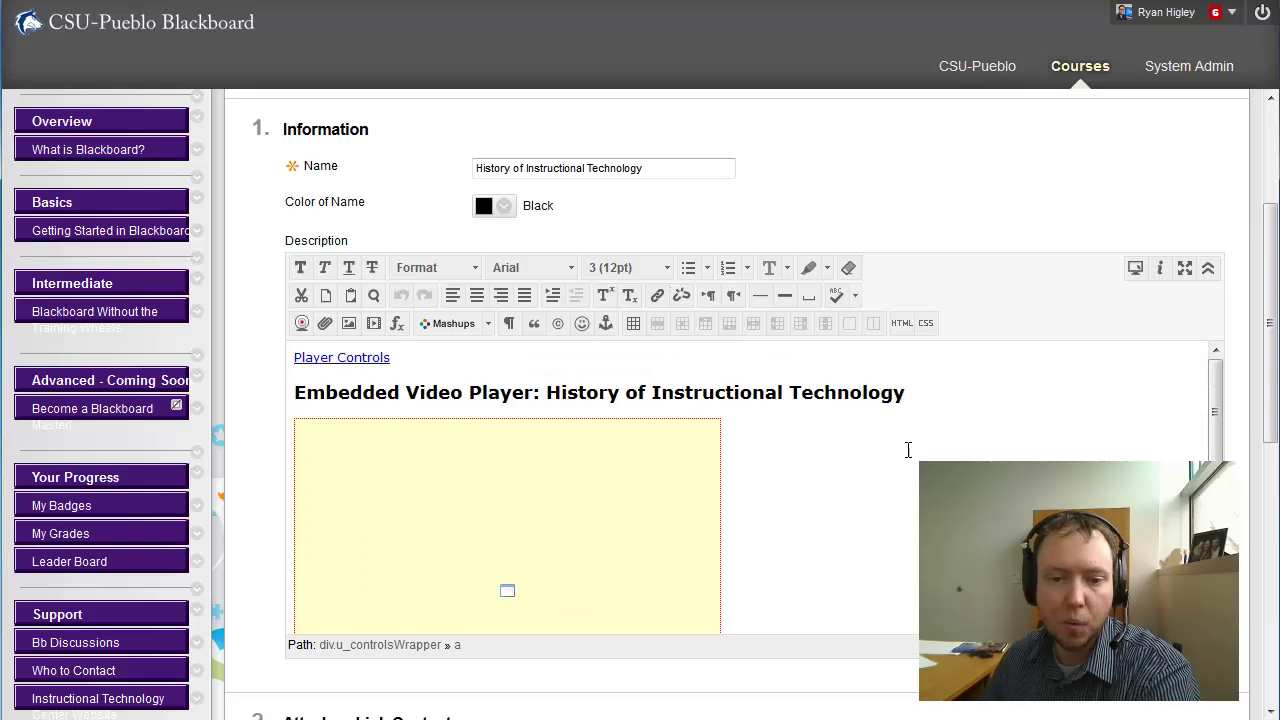
triple_click(321, 357)
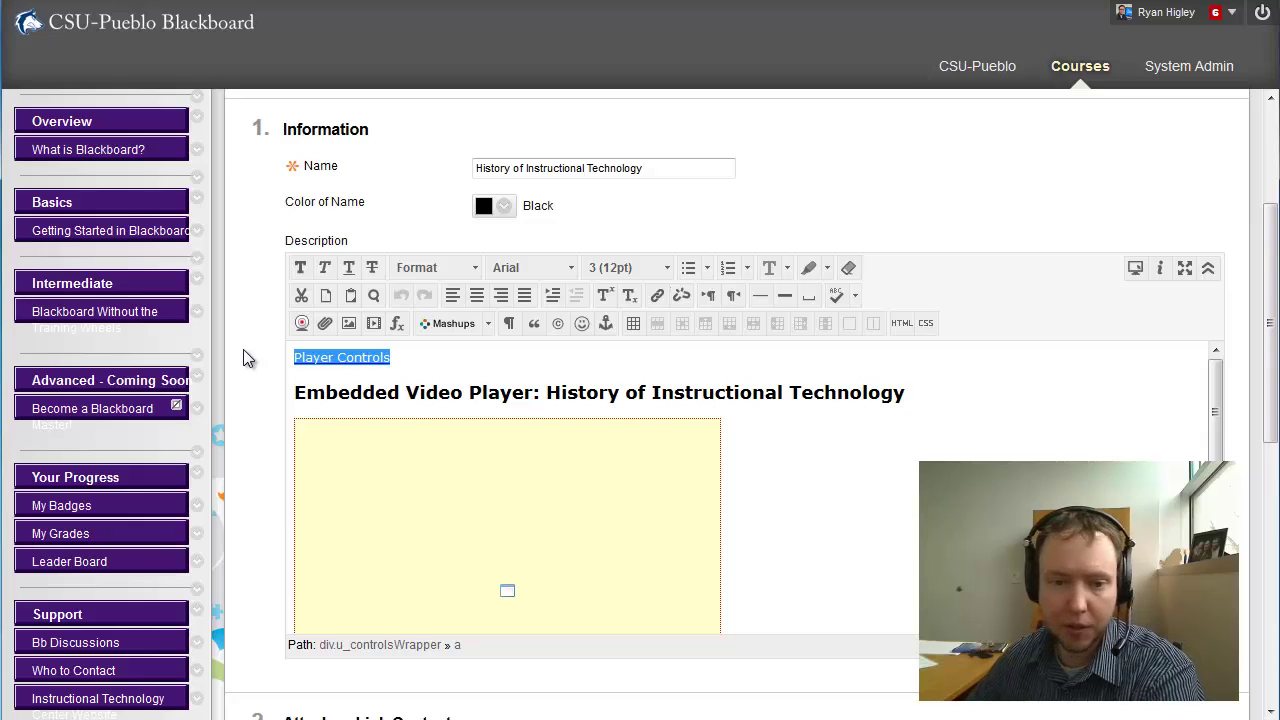
key(Delete)
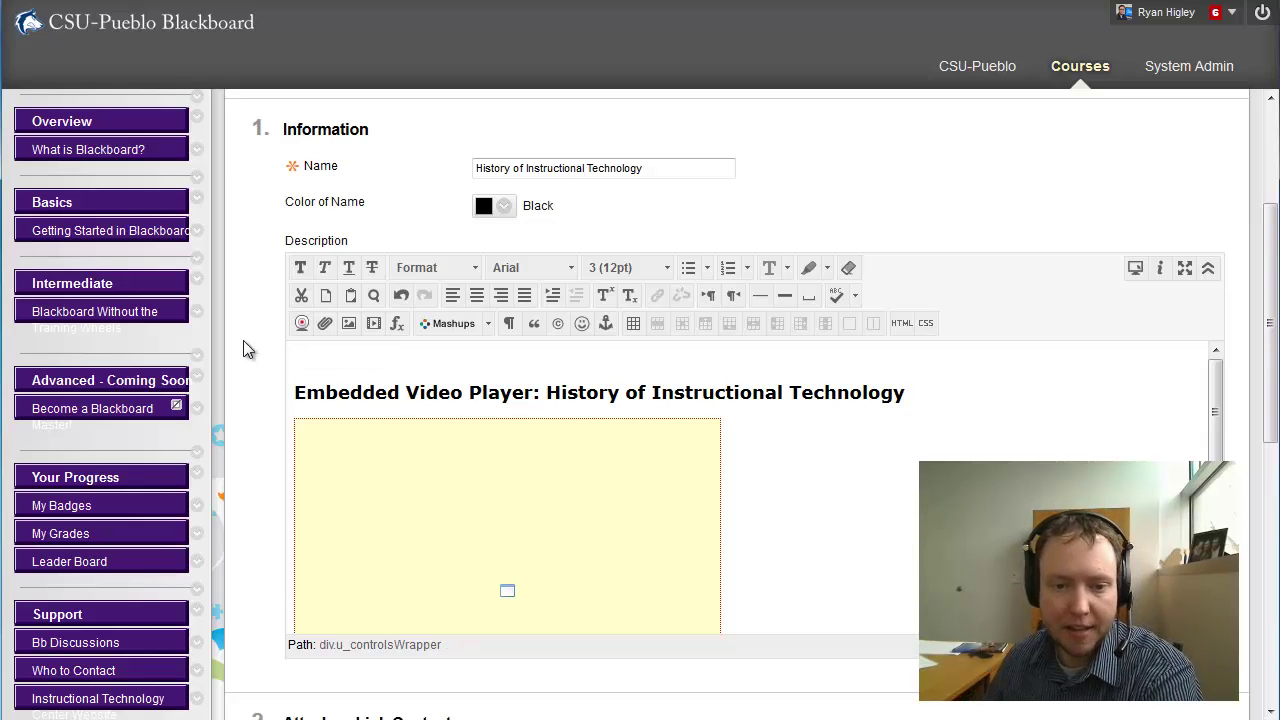
- Remove "Embedded Video Player:" from the description's heading along with the blank line above it
drag(297, 393, 406, 393)
click(470, 392)
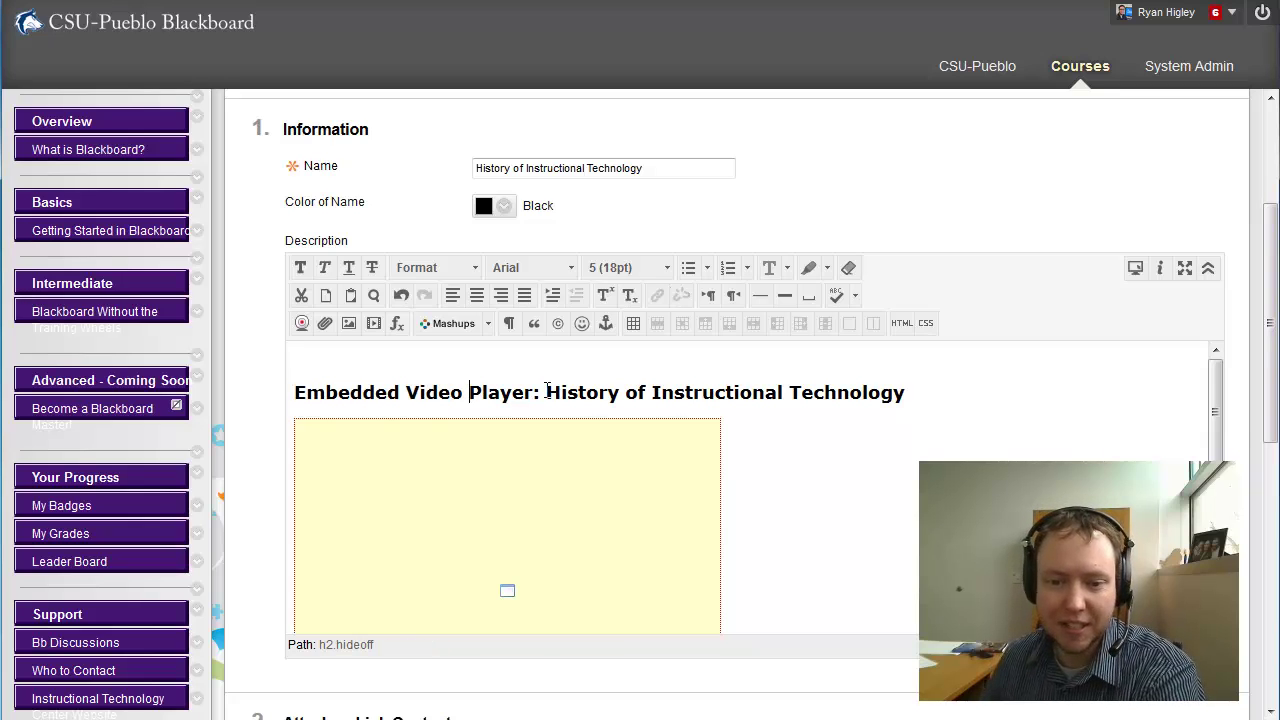
drag(546, 392, 275, 393)
key(Delete)
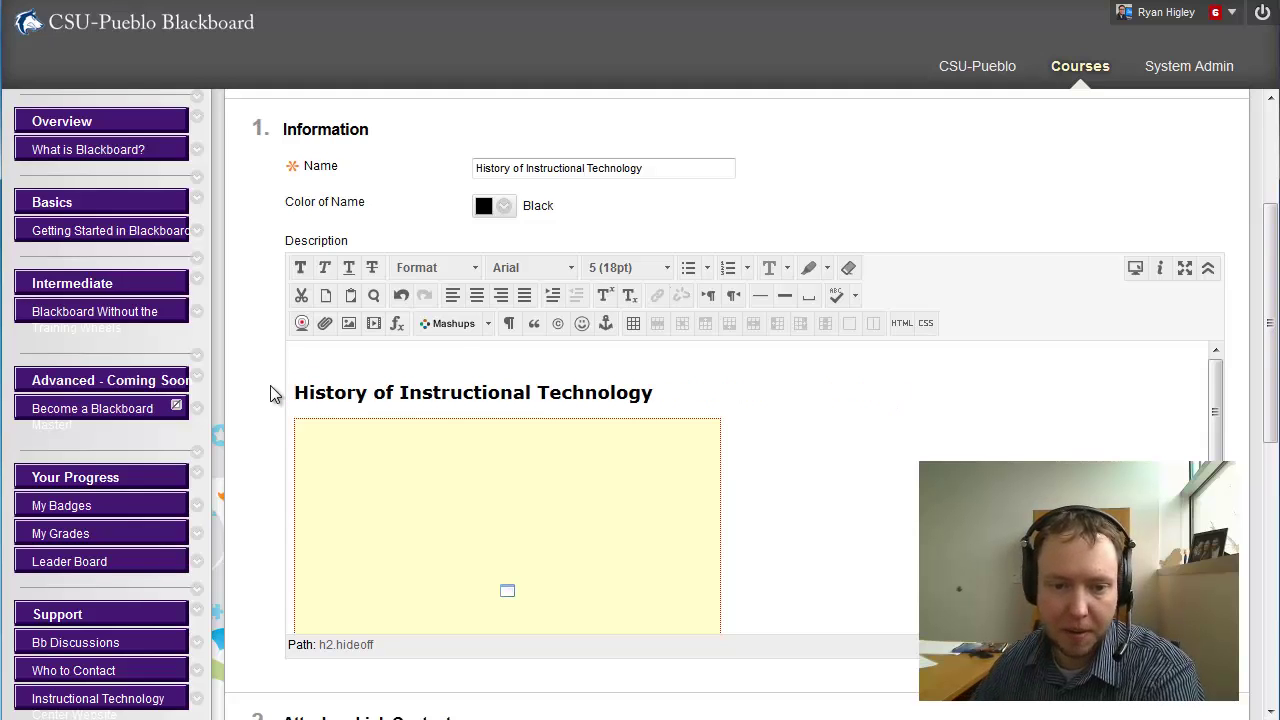
key(Up)
key(Delete)
- Move the sentence "Watch this video on the history of Instructional Technology" from below the video to a new line under the heading
key(ctrl+End)
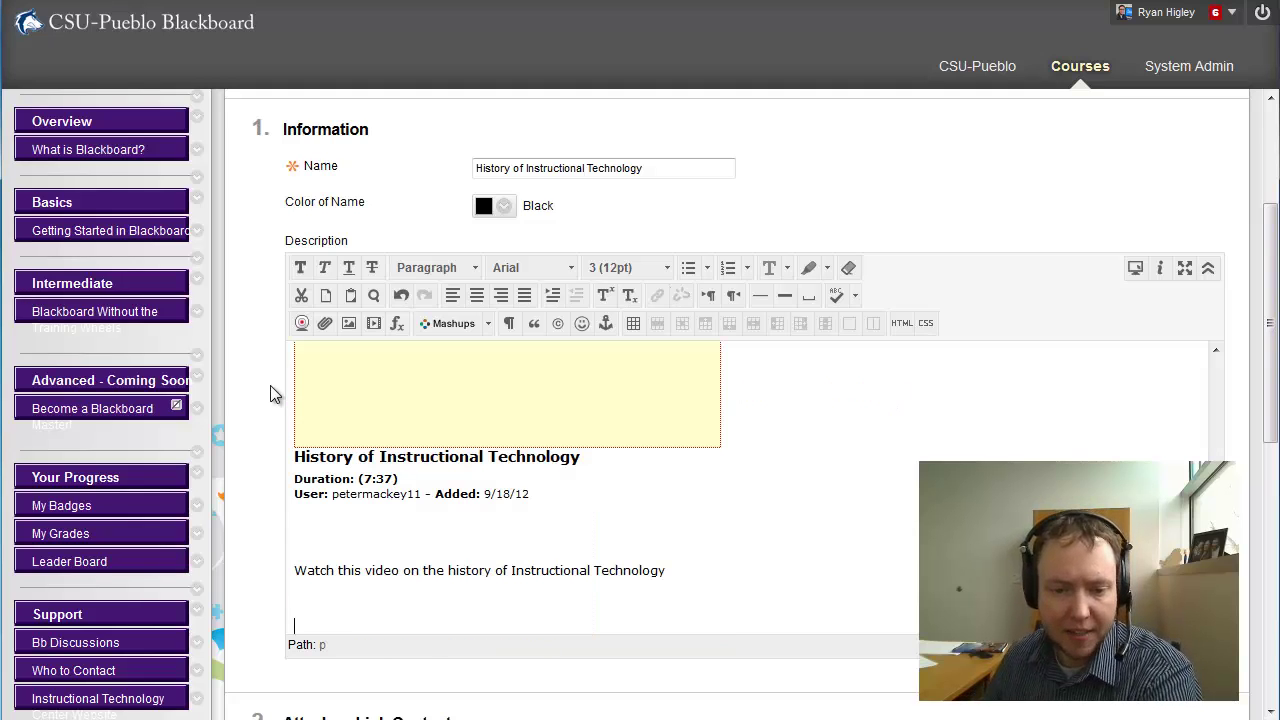
click(297, 569)
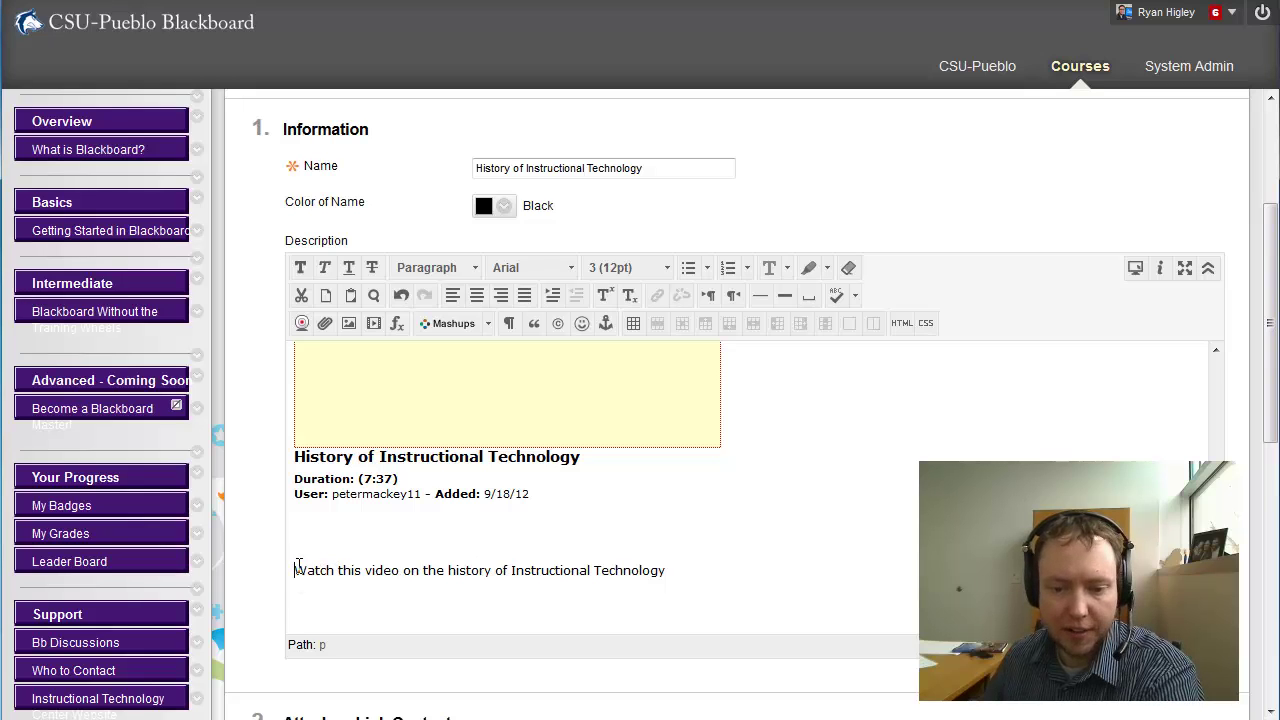
drag(297, 567, 676, 574)
key(ctrl+c)
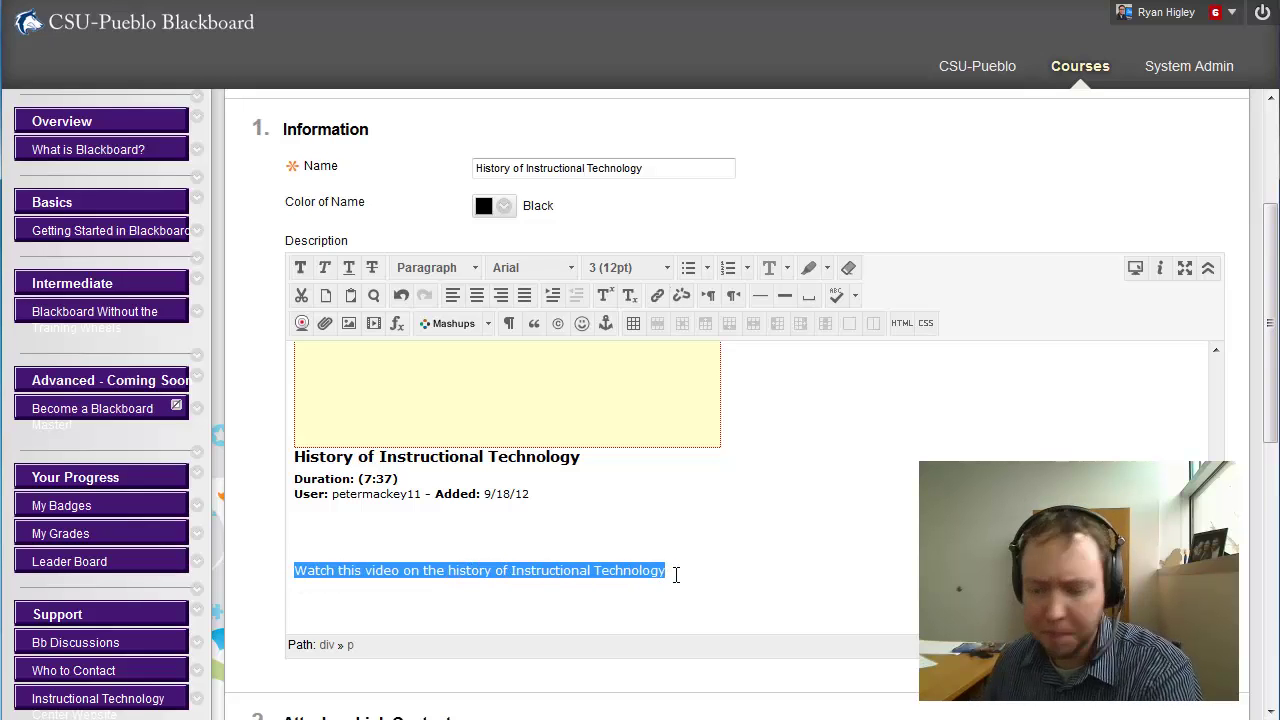
key(Delete)
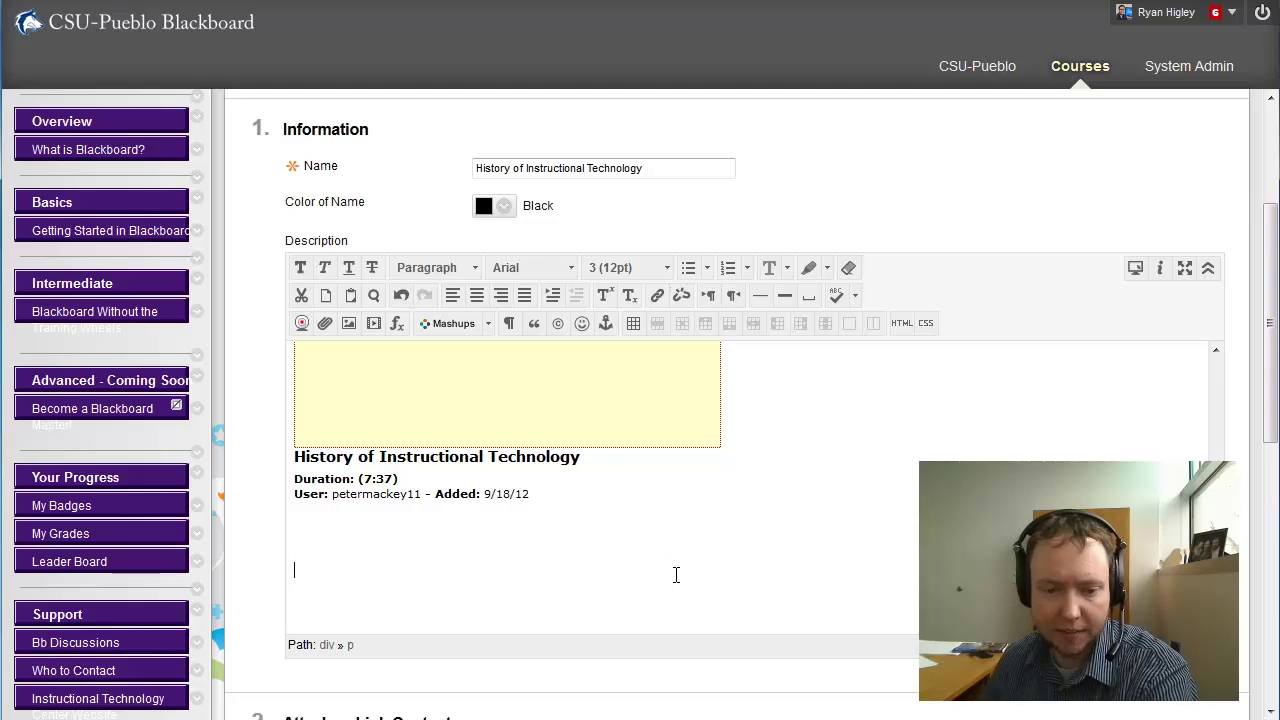
click(426, 610)
scroll(456, 564, up, 2)
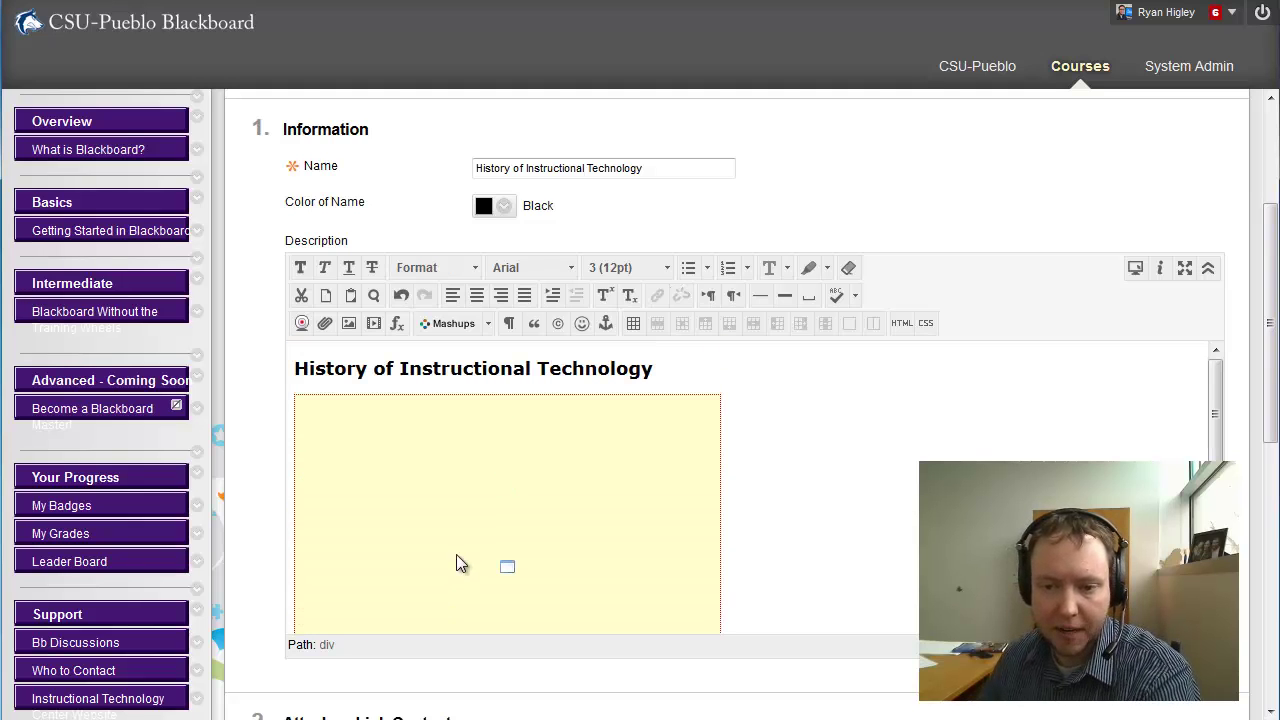
key(Return)
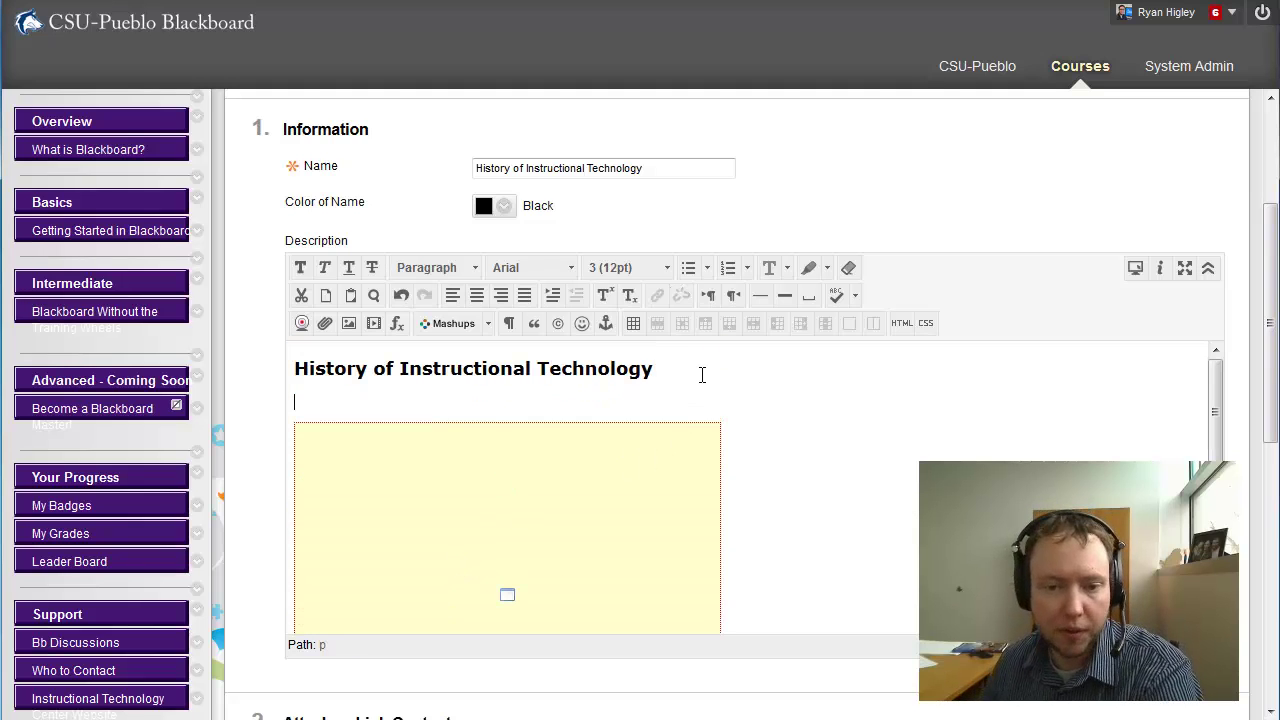
key(ctrl+v)
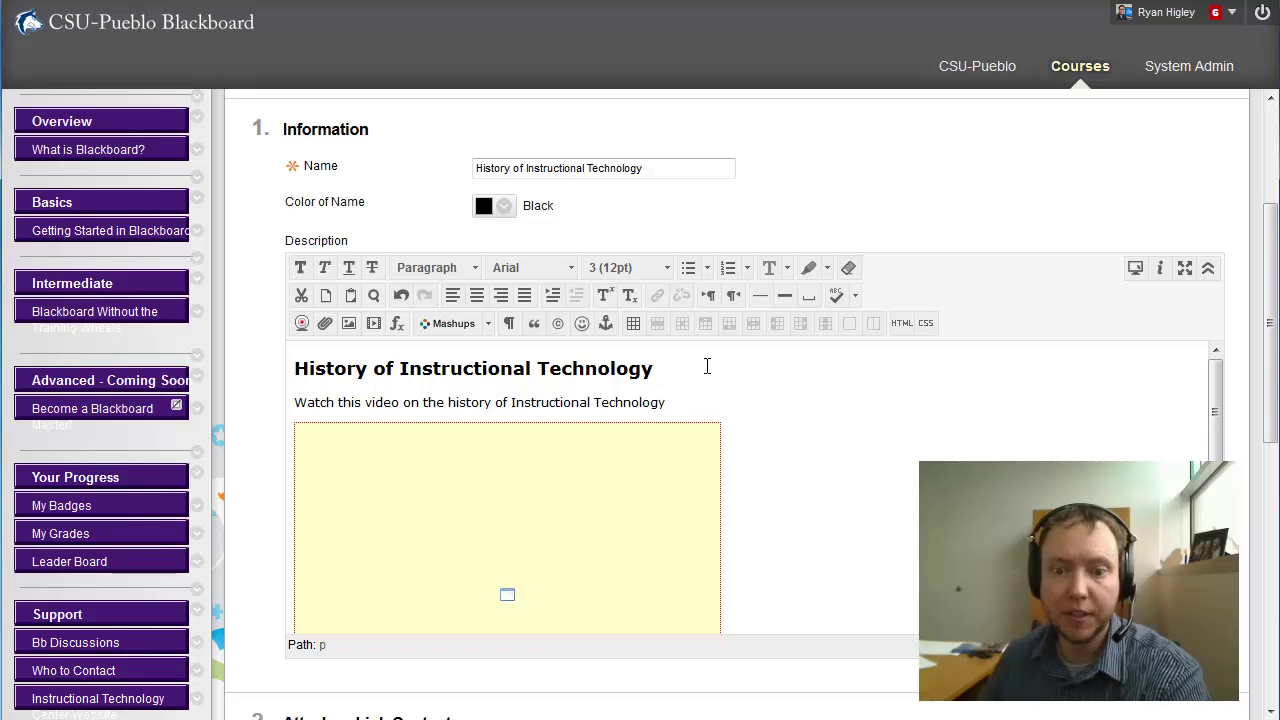
- Delete the repeated History of Instructional Technology title below the video and close up the empty line above the duration
scroll(834, 514, down, 5)
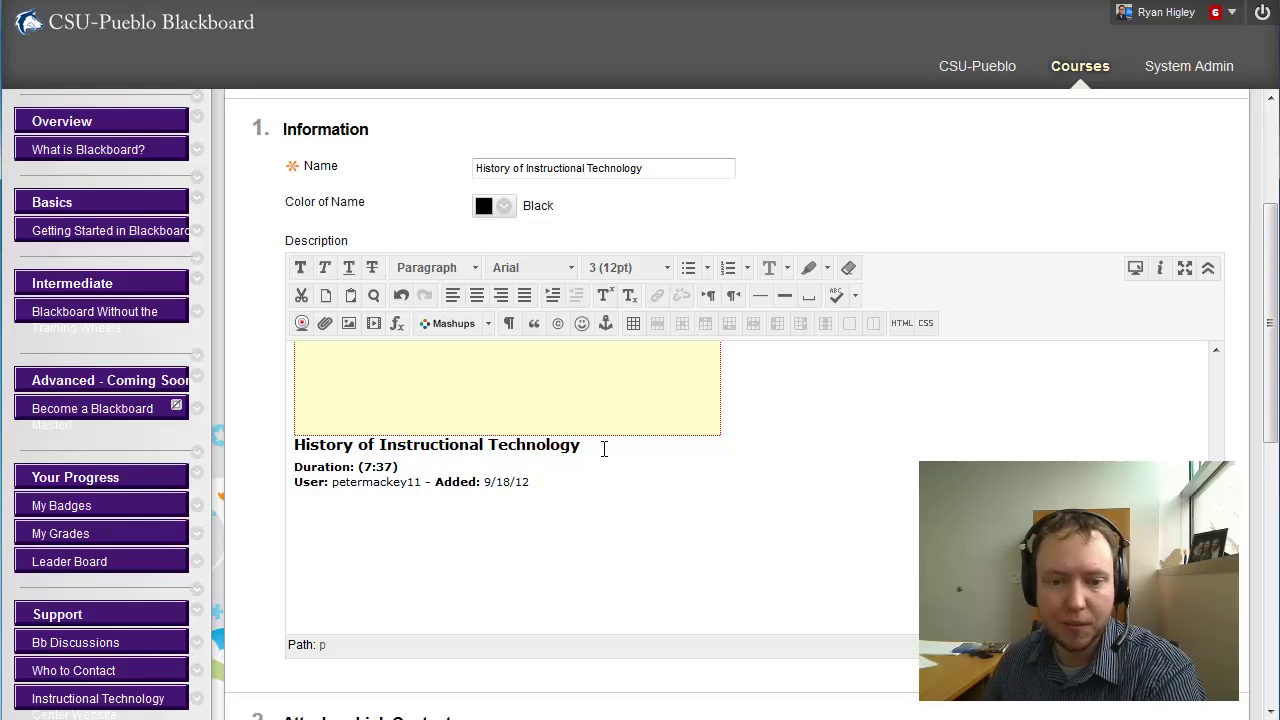
scroll(686, 564, up, 4)
scroll(686, 564, down, 2)
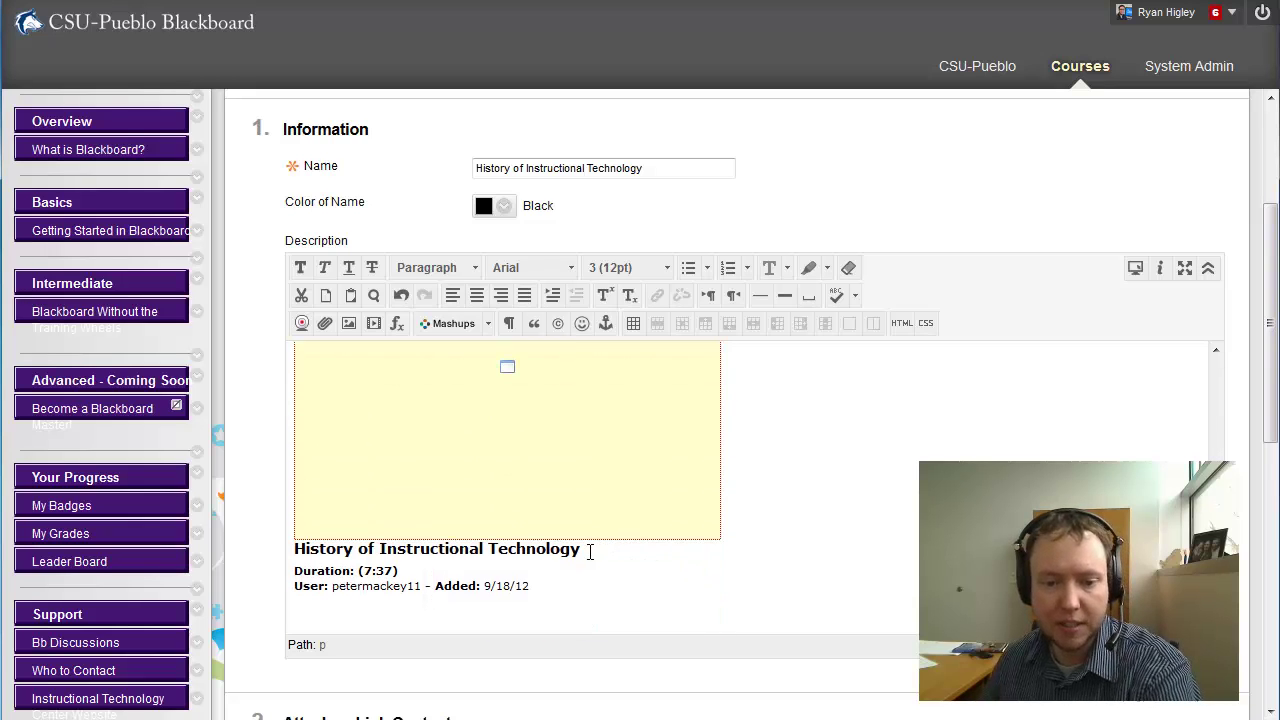
drag(590, 552, 277, 563)
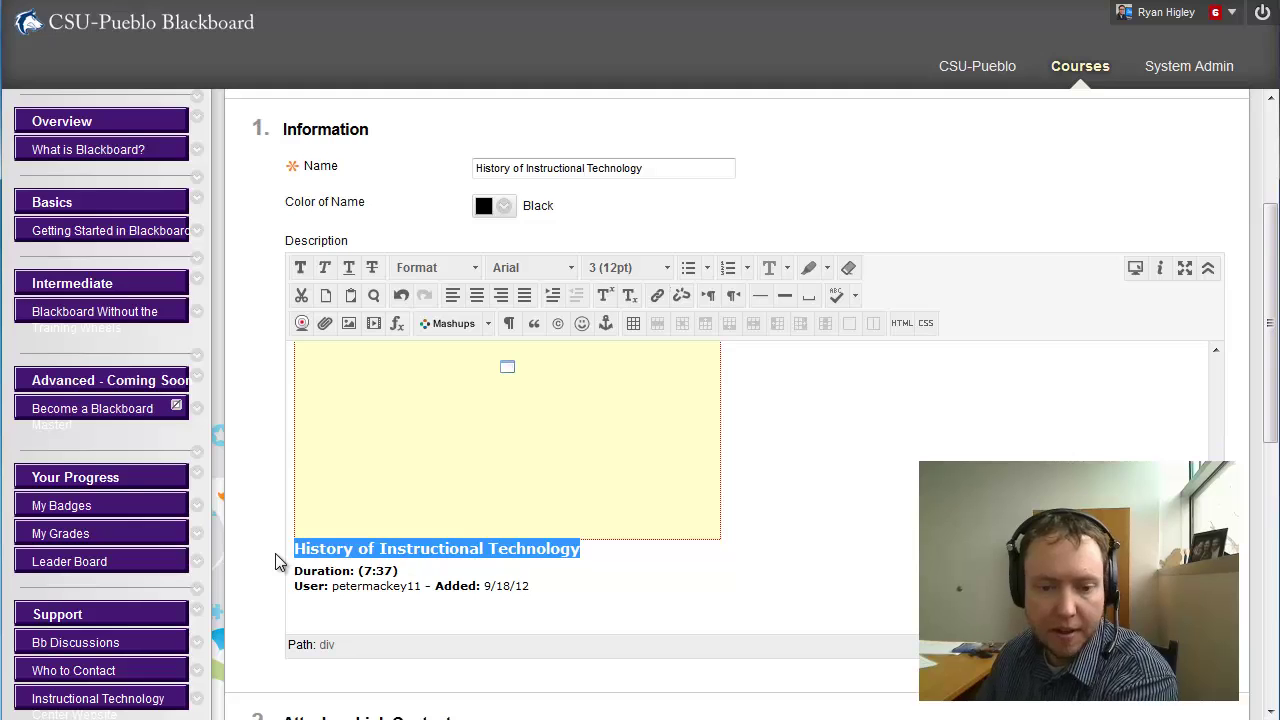
key(BackSpace)
click(296, 571)
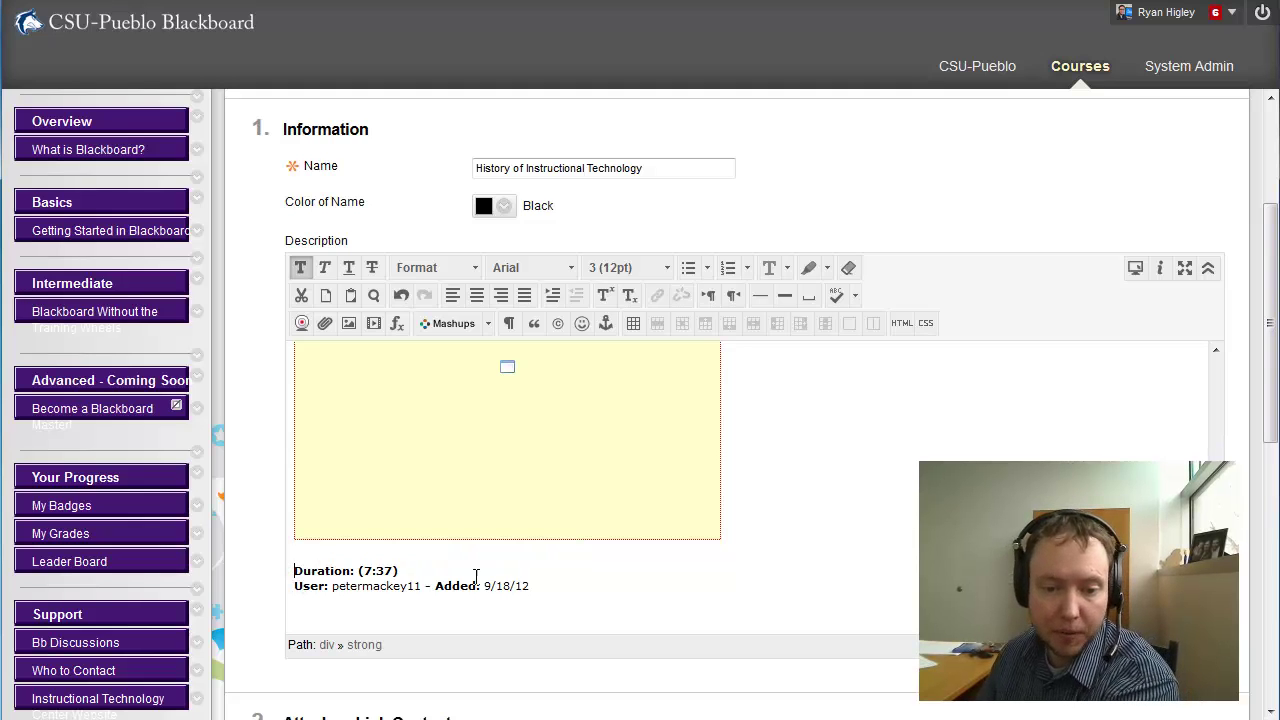
key(BackSpace)
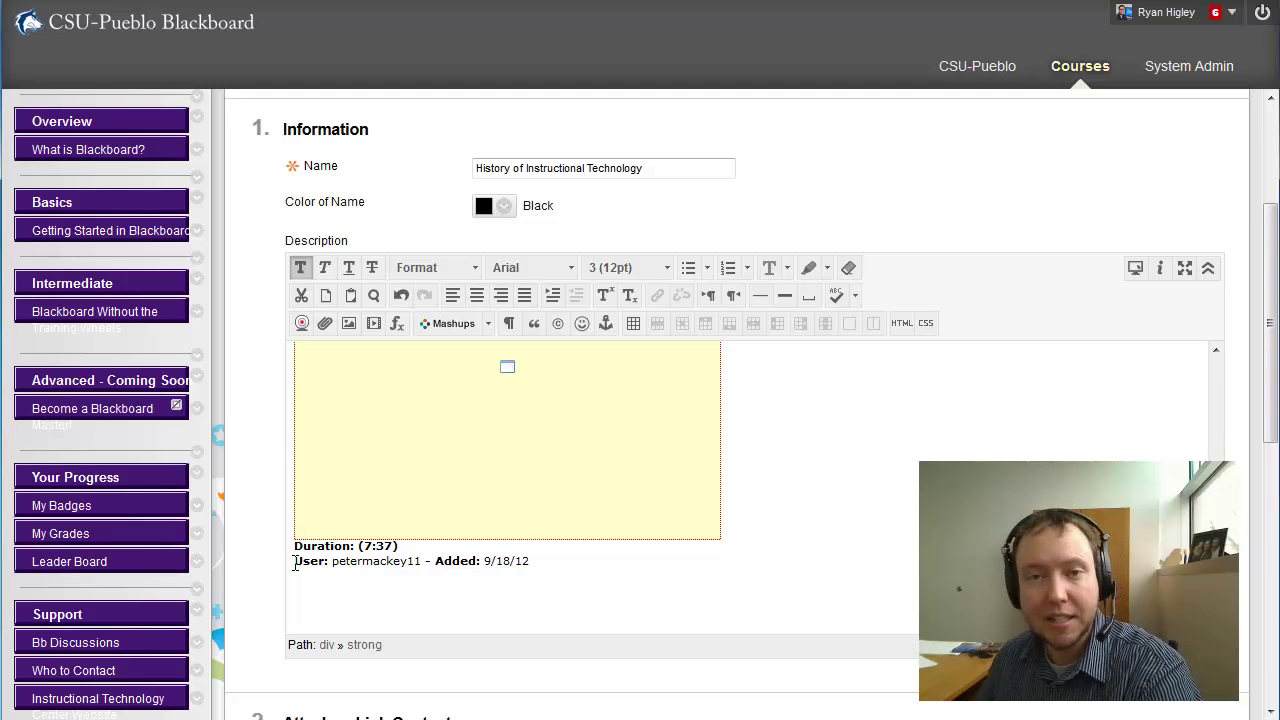
- Delete "Added: 9/18/12" and the dash before it from the User line below the video, keeping no extra line beneath
drag(326, 561, 440, 561)
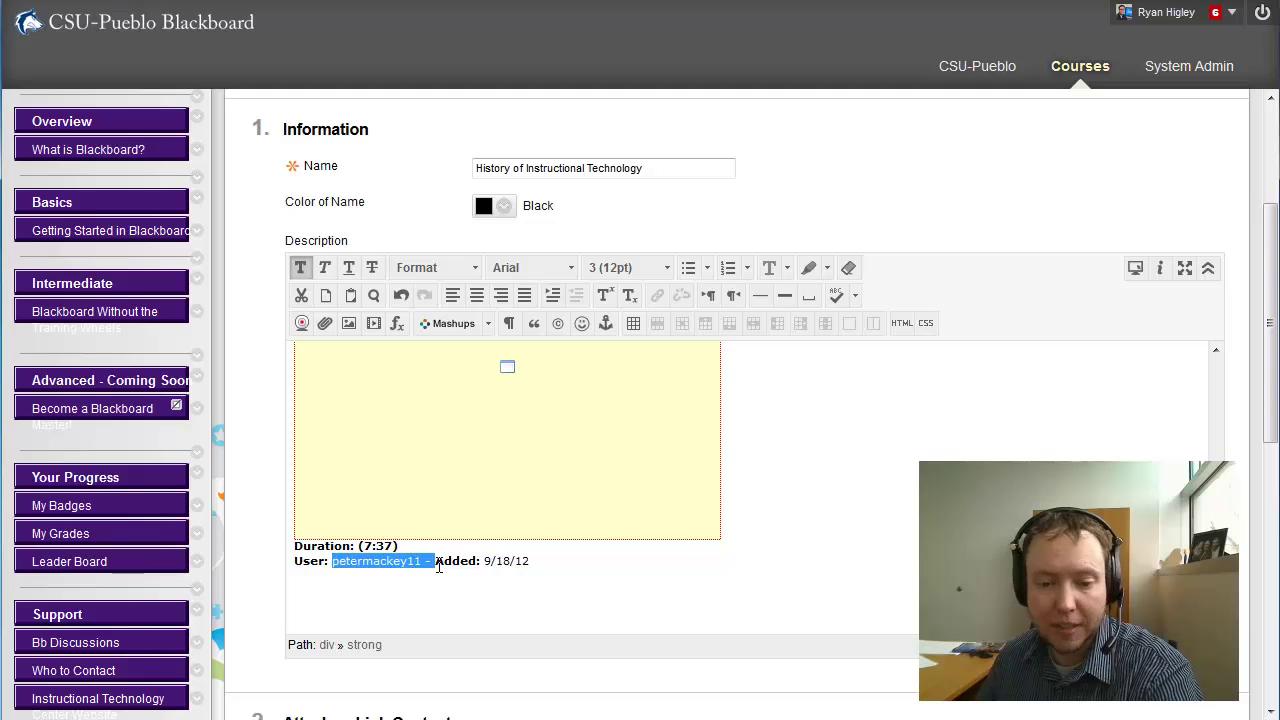
click(440, 561)
drag(570, 562, 435, 561)
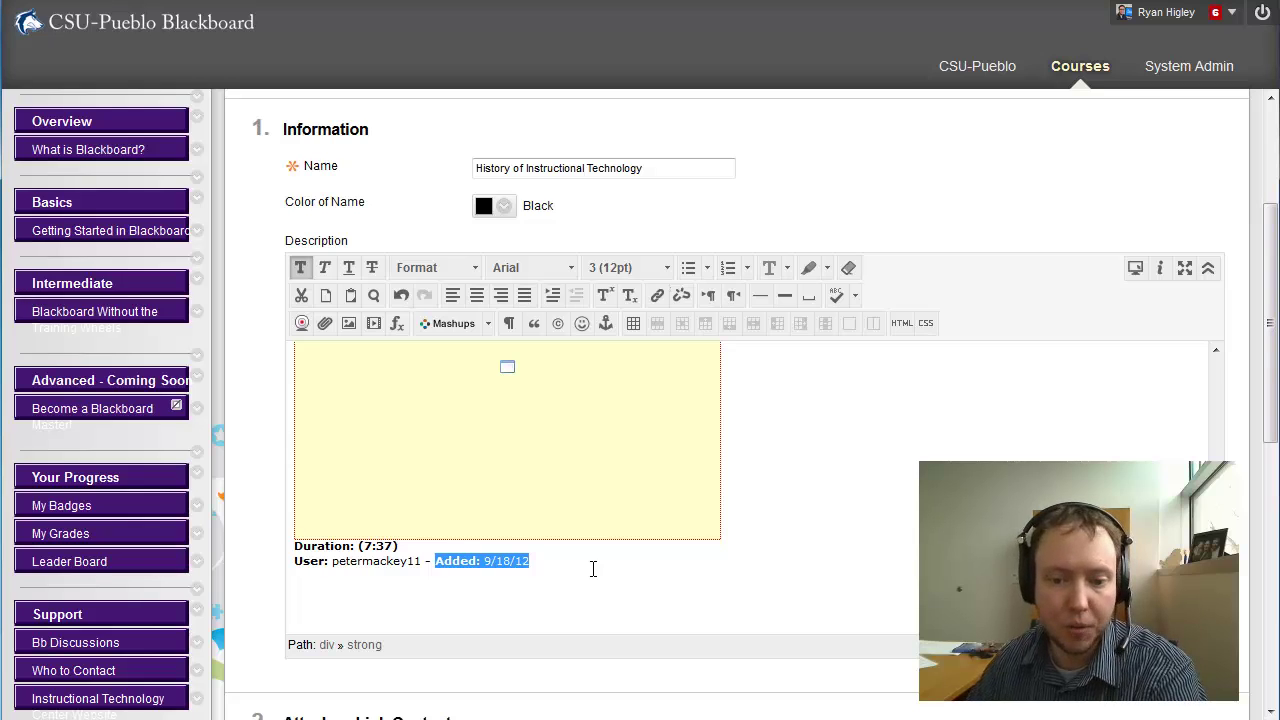
key(BackSpace)
key(BackSpace)
key(BackSpace)
key(BackSpace)
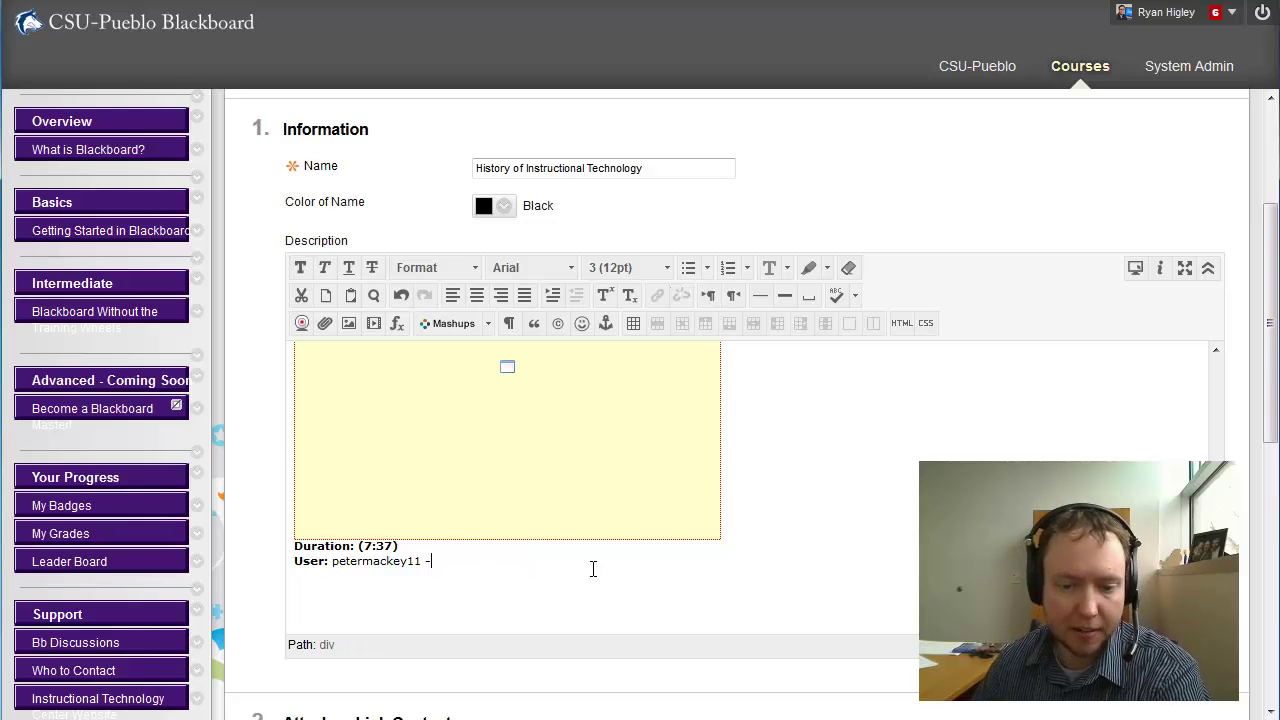
key(Return)
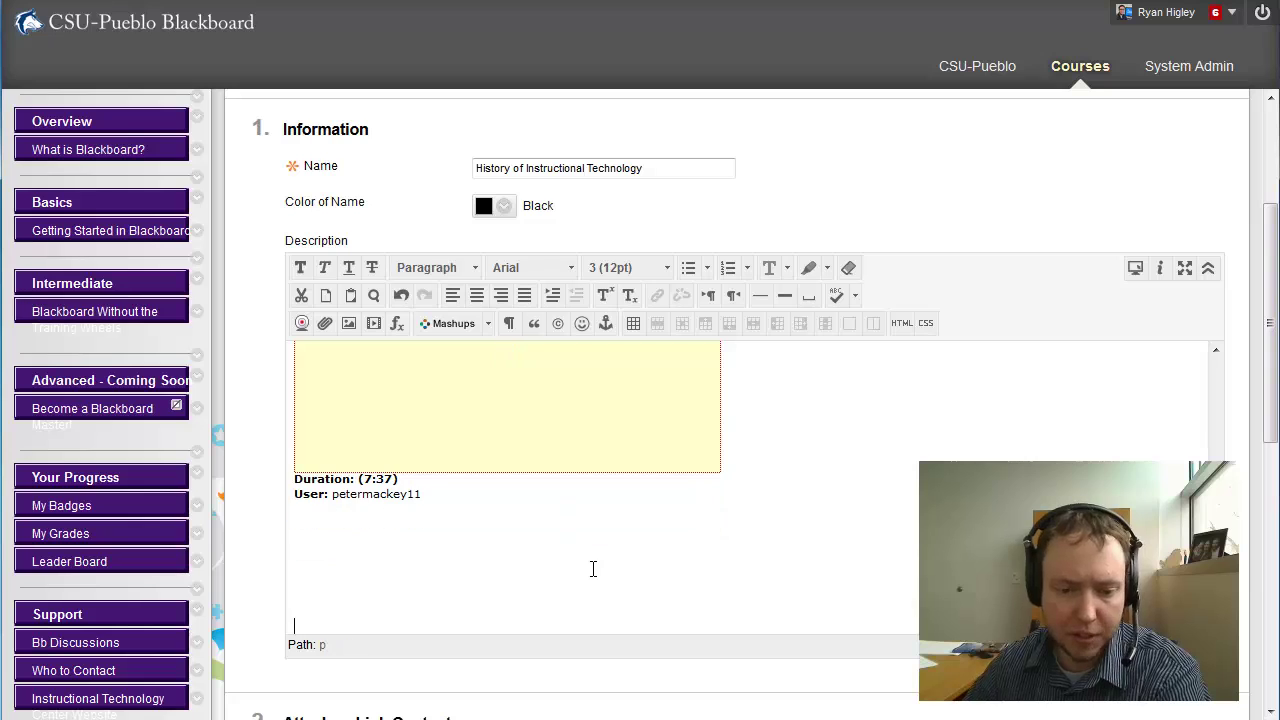
key(BackSpace)
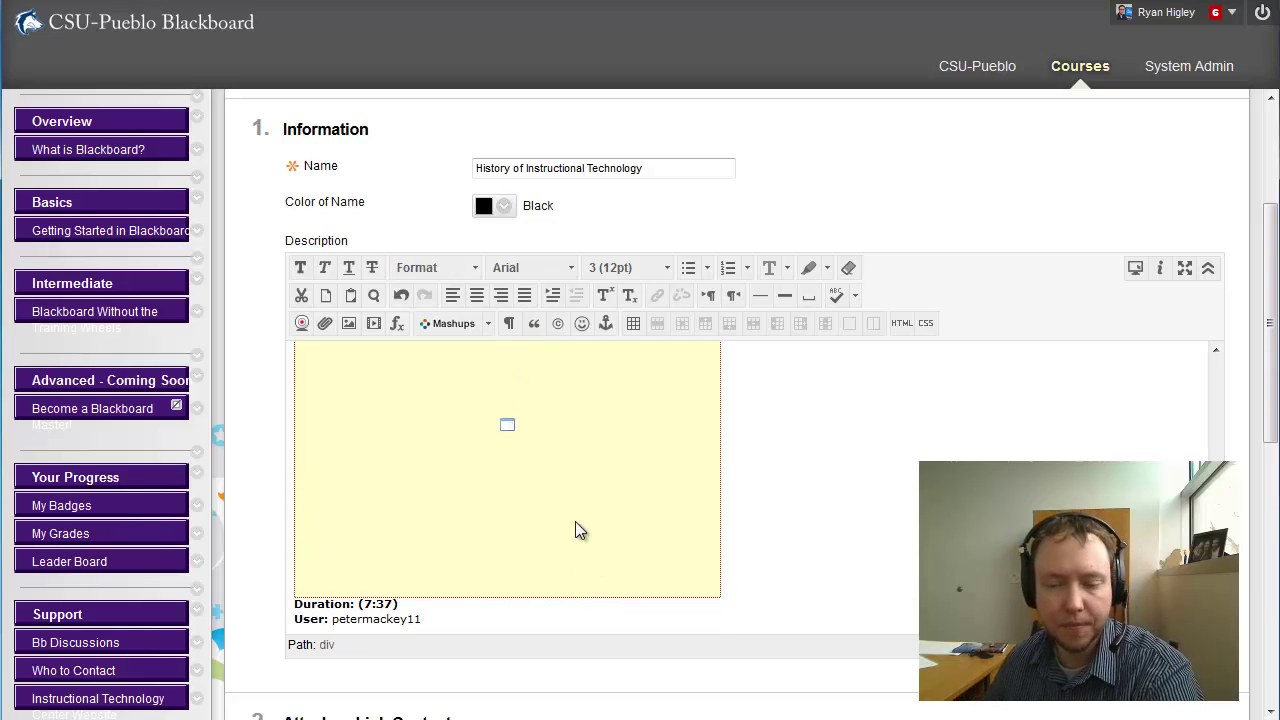
- Check the cleaned-up description from heading to User line and submit the edited History of Instructional Technology item
click(860, 491)
scroll(863, 488, up, 3)
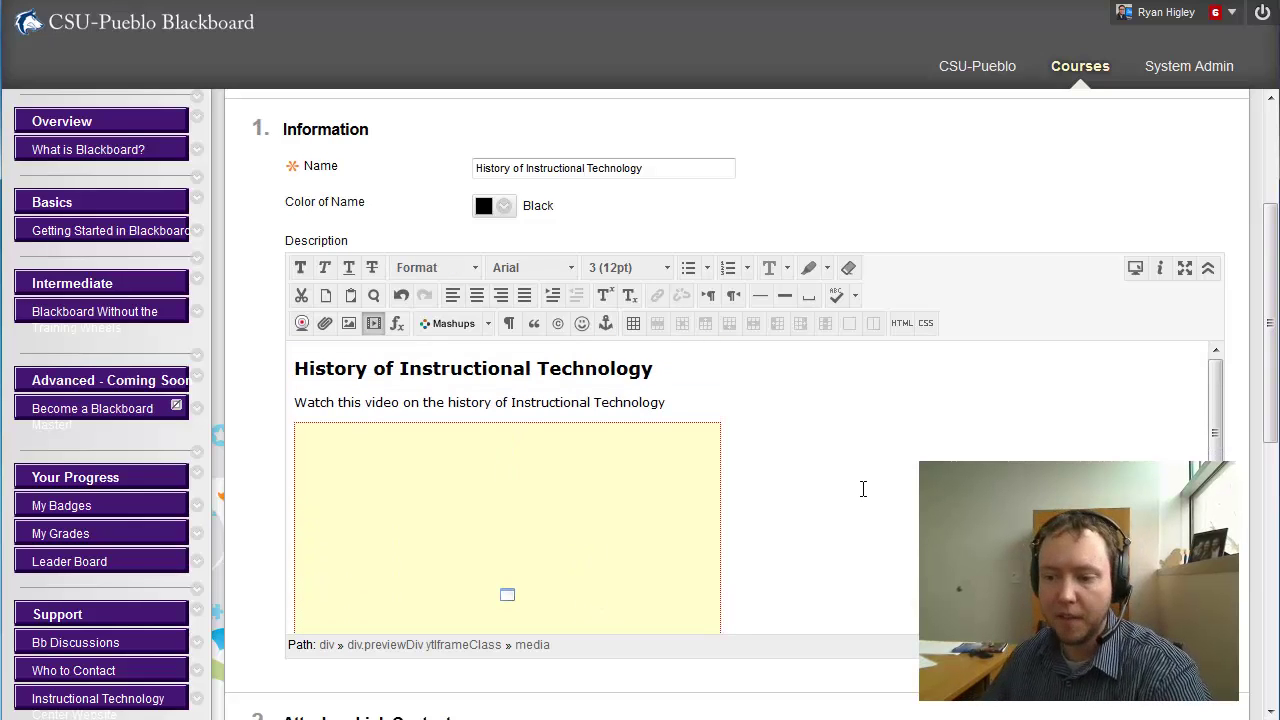
scroll(863, 488, down, 3)
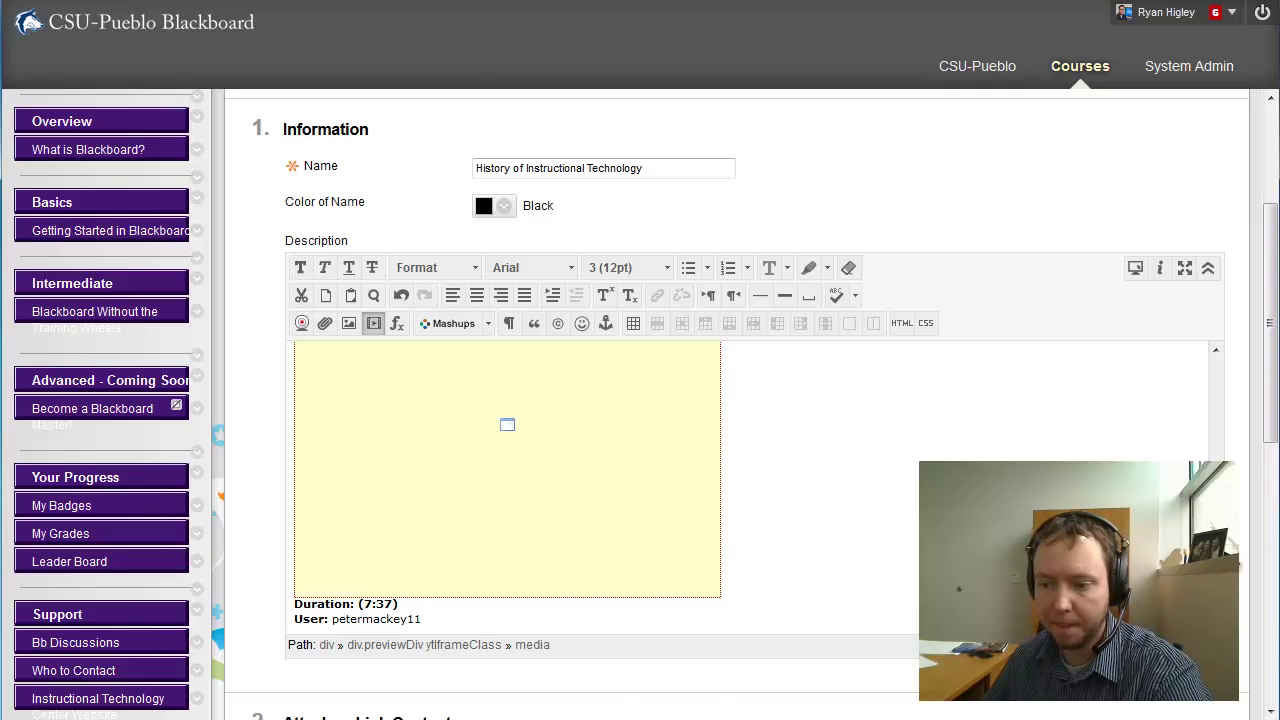
scroll(863, 488, down, 6)
click(1182, 462)
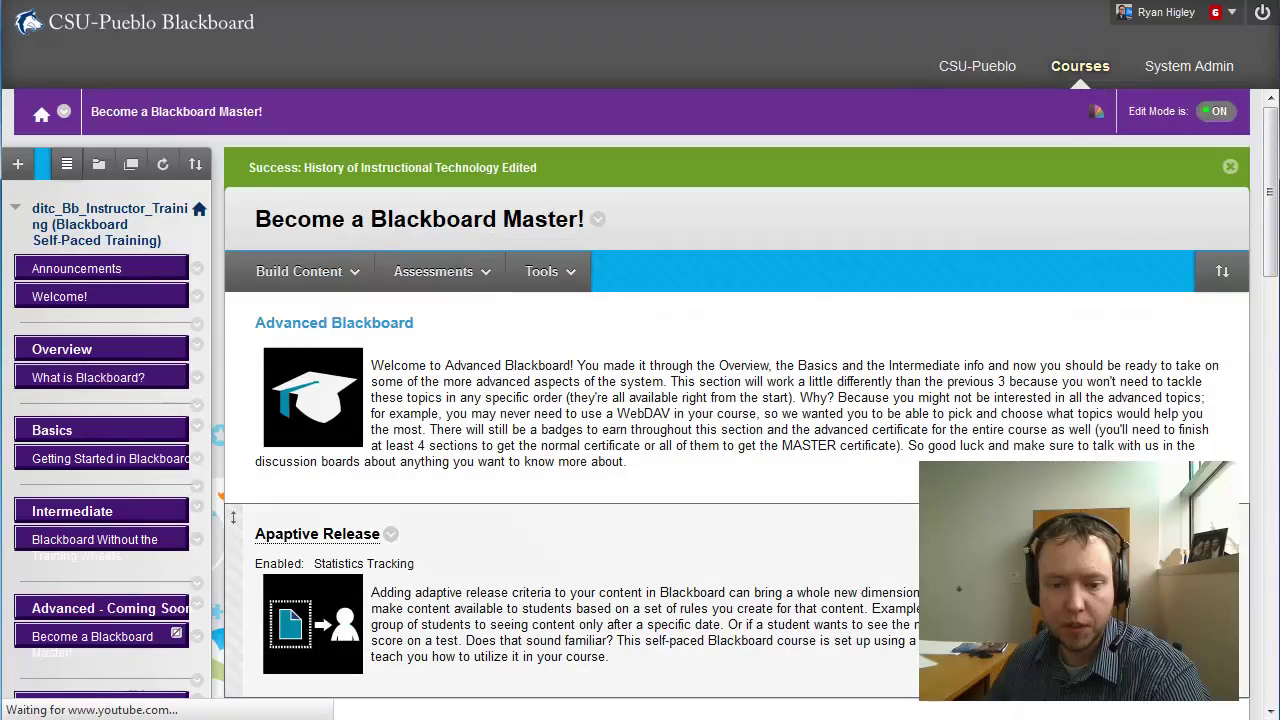
- Find the updated History of Instructional Technology item, play its embedded video briefly, pause it, and reload the page
scroll(736, 400, down, 10)
scroll(638, 430, down, 2)
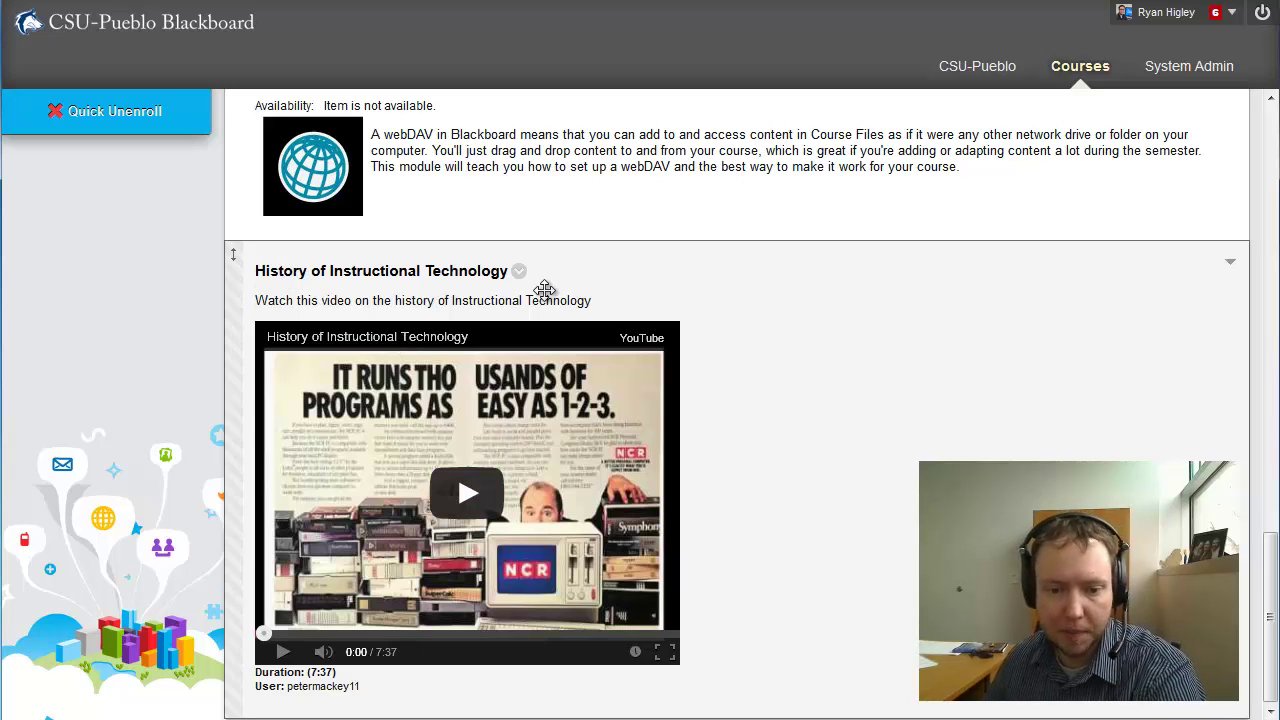
click(467, 493)
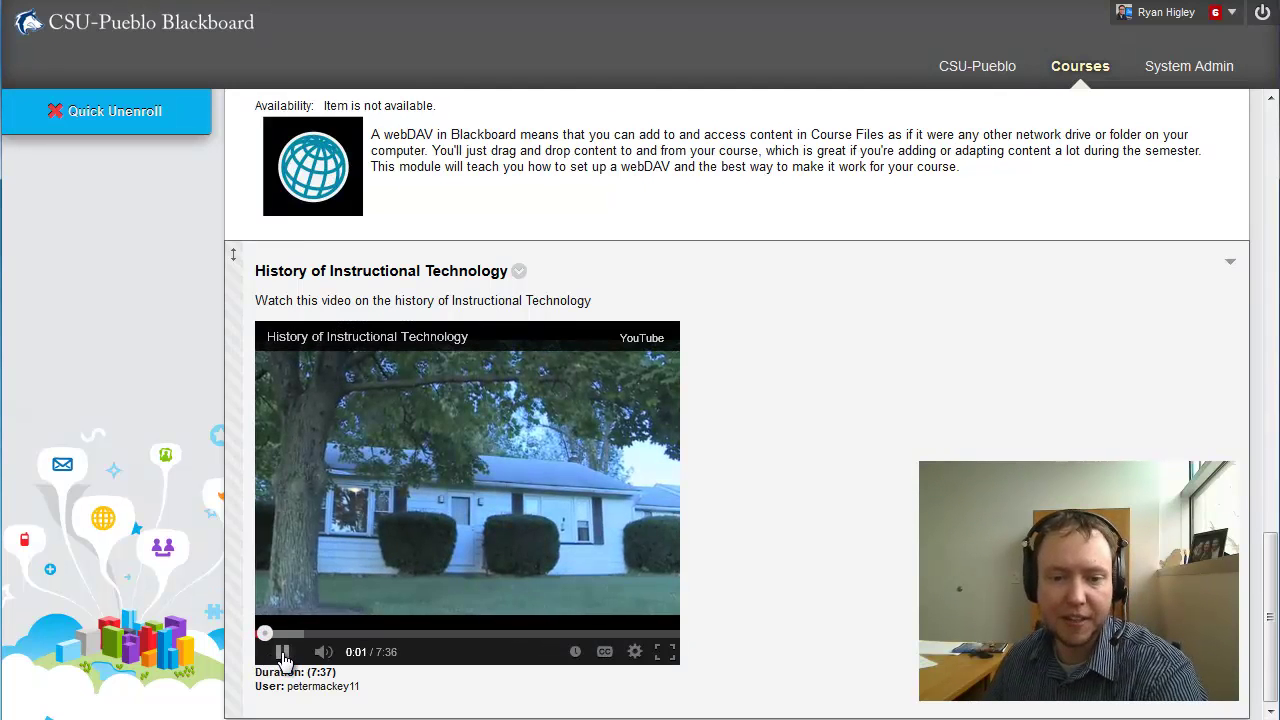
key(space)
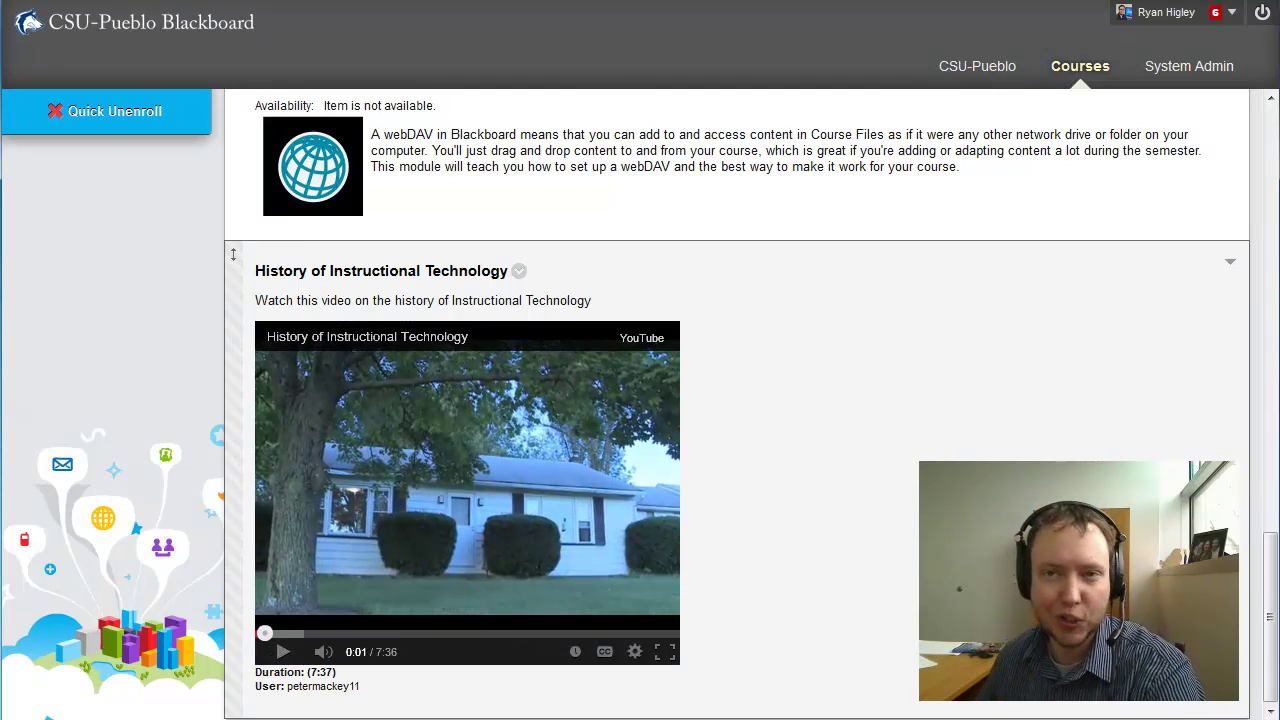
key(F5)
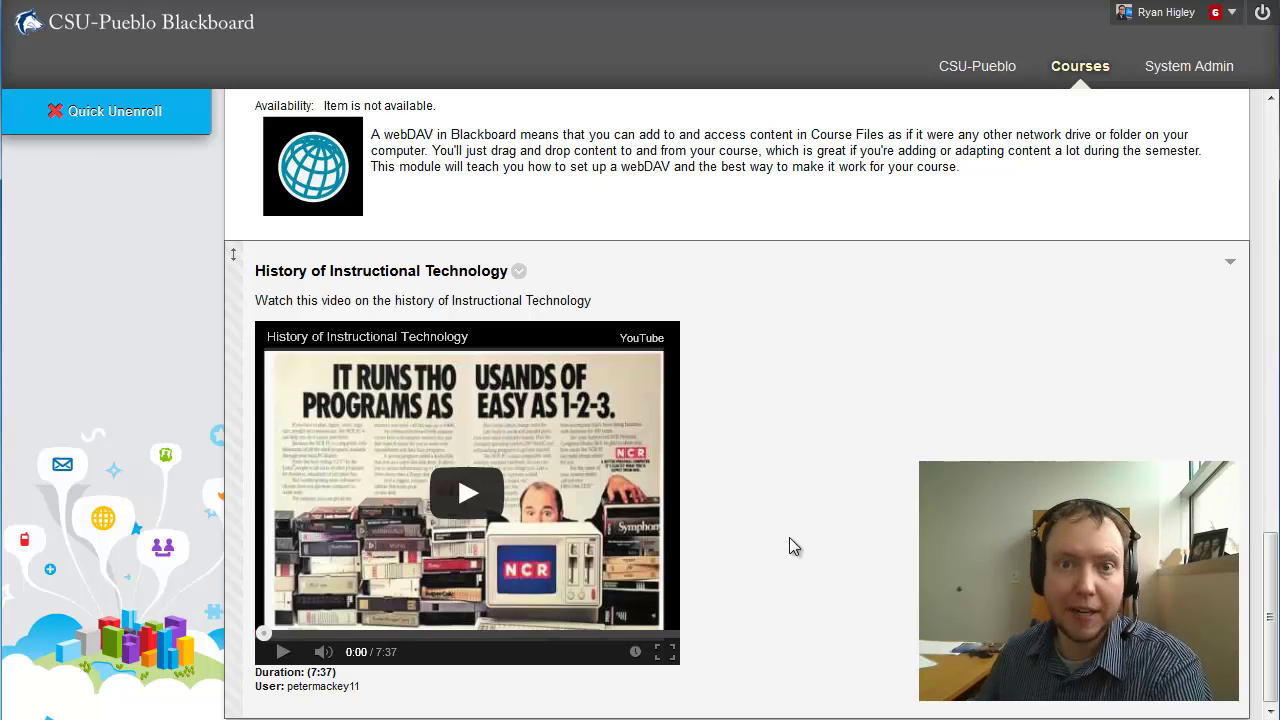
scroll(794, 545, up, 3)
scroll(789, 545, up, 10)
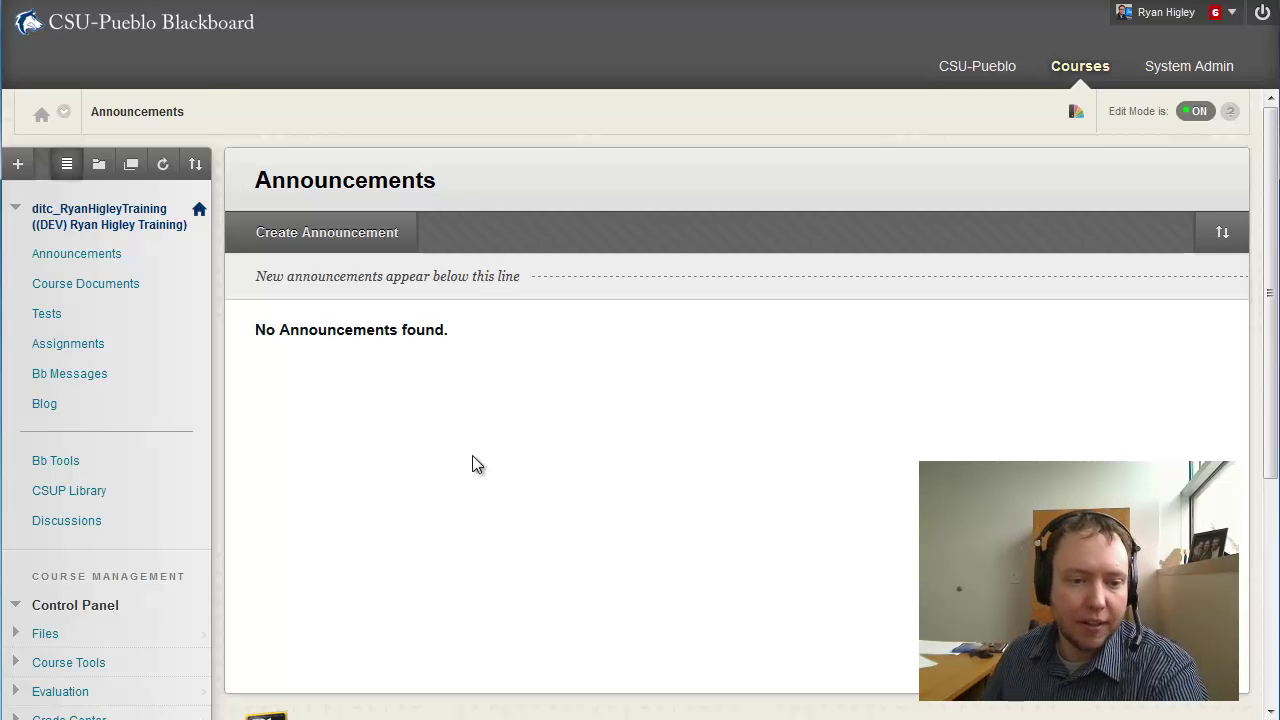
- Start a new web link in the training course's Course Documents and name it Google
scroll(474, 463, down, 3)
scroll(429, 471, up, 3)
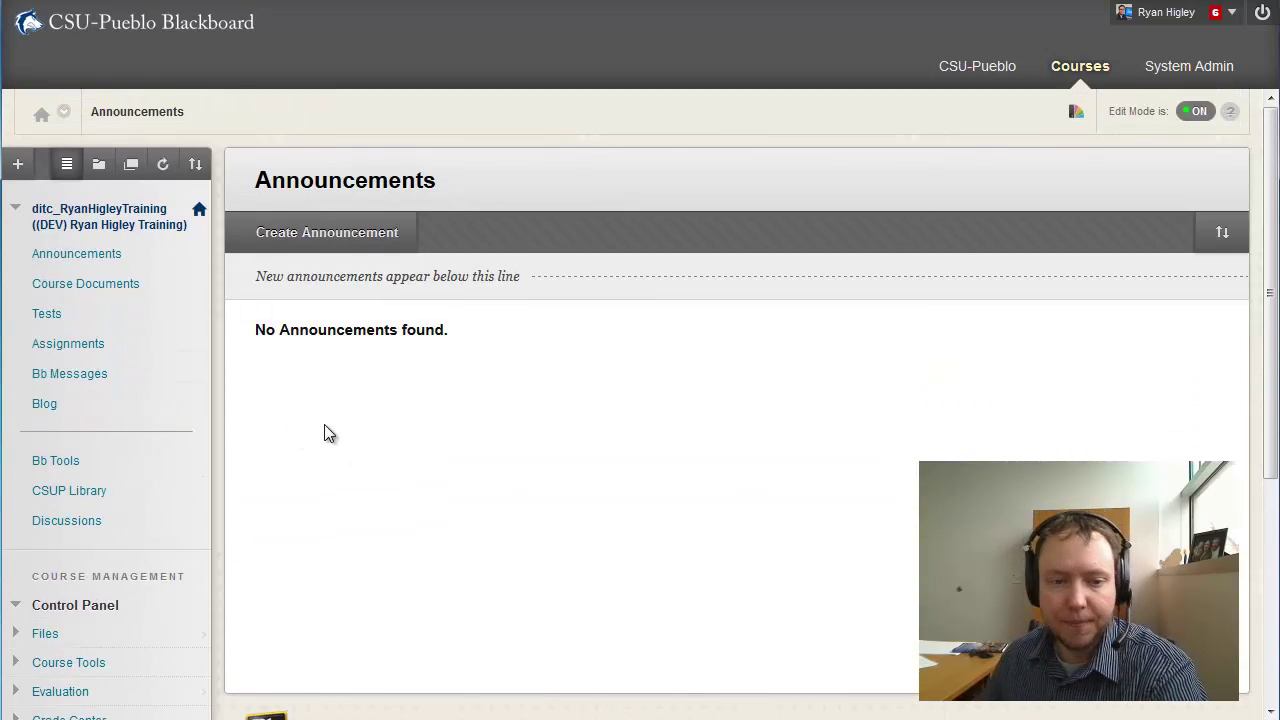
click(80, 286)
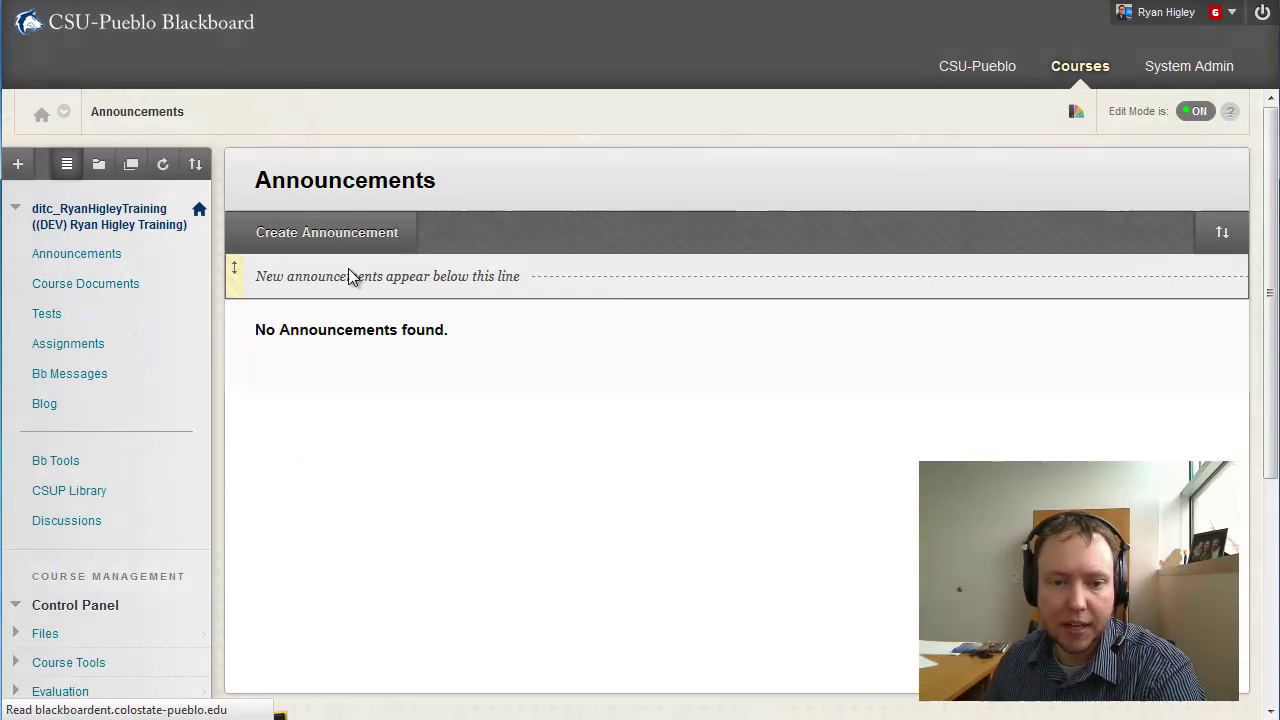
click(305, 233)
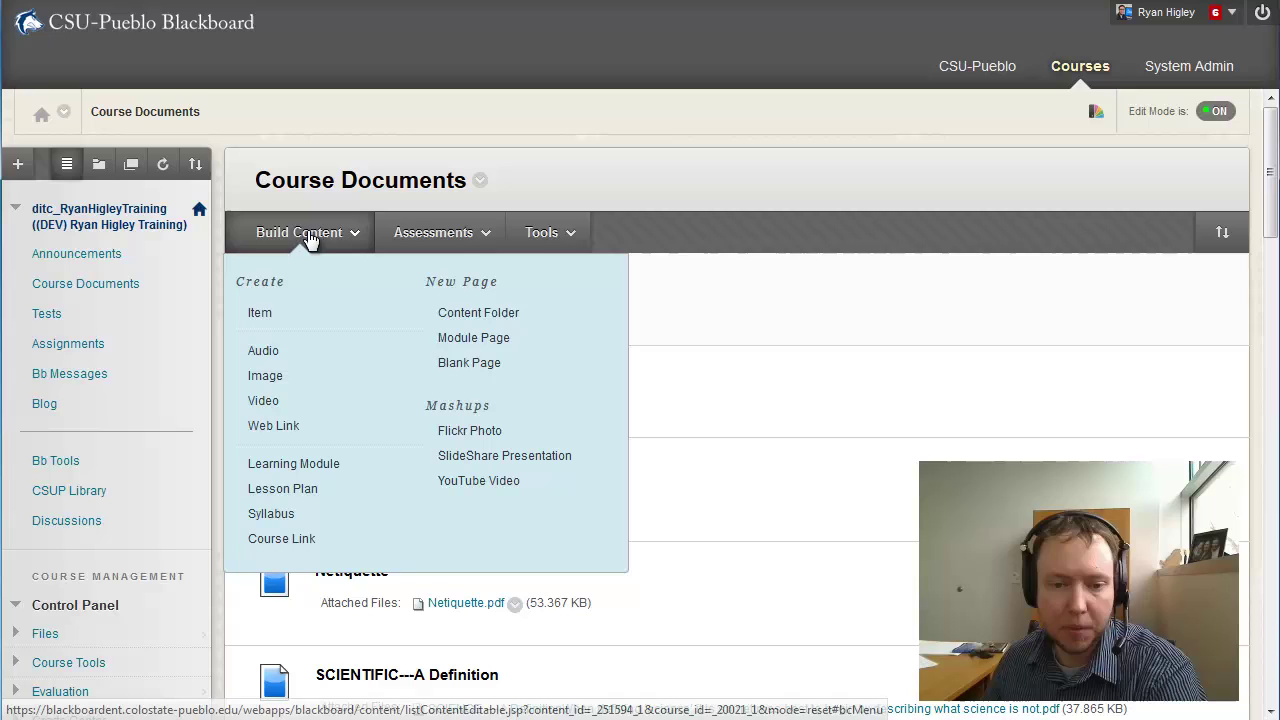
click(283, 427)
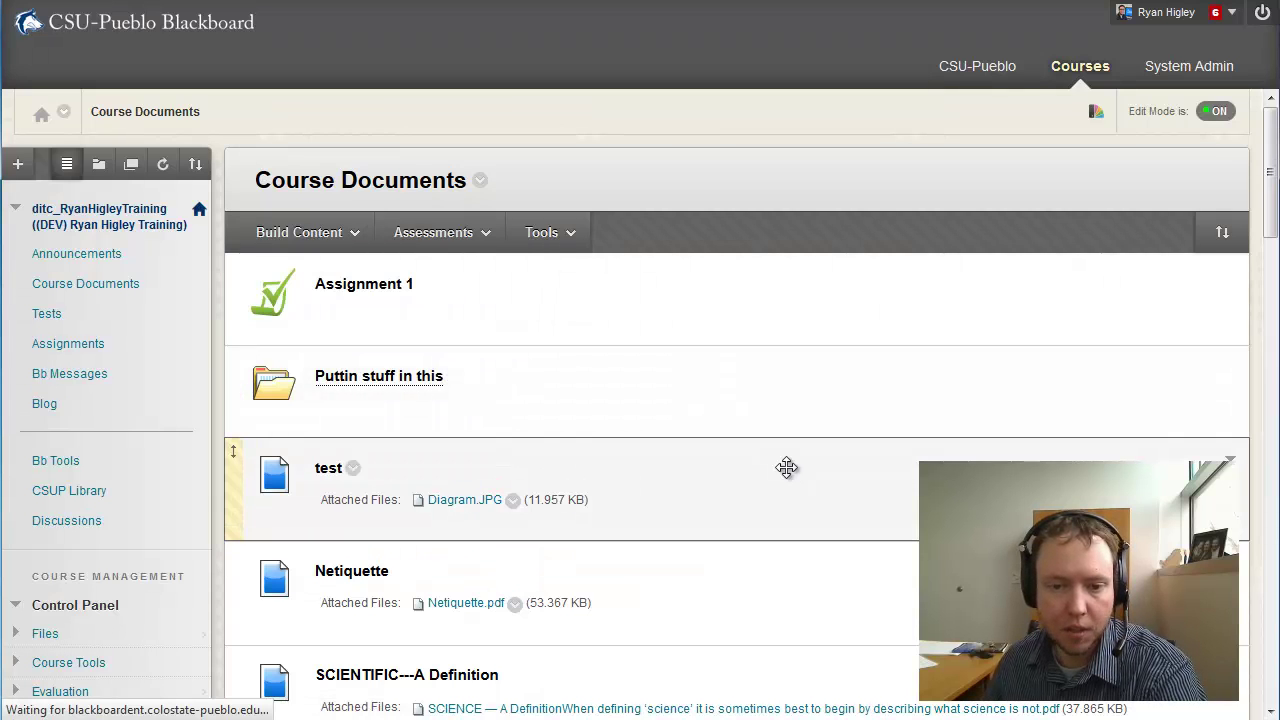
click(519, 361)
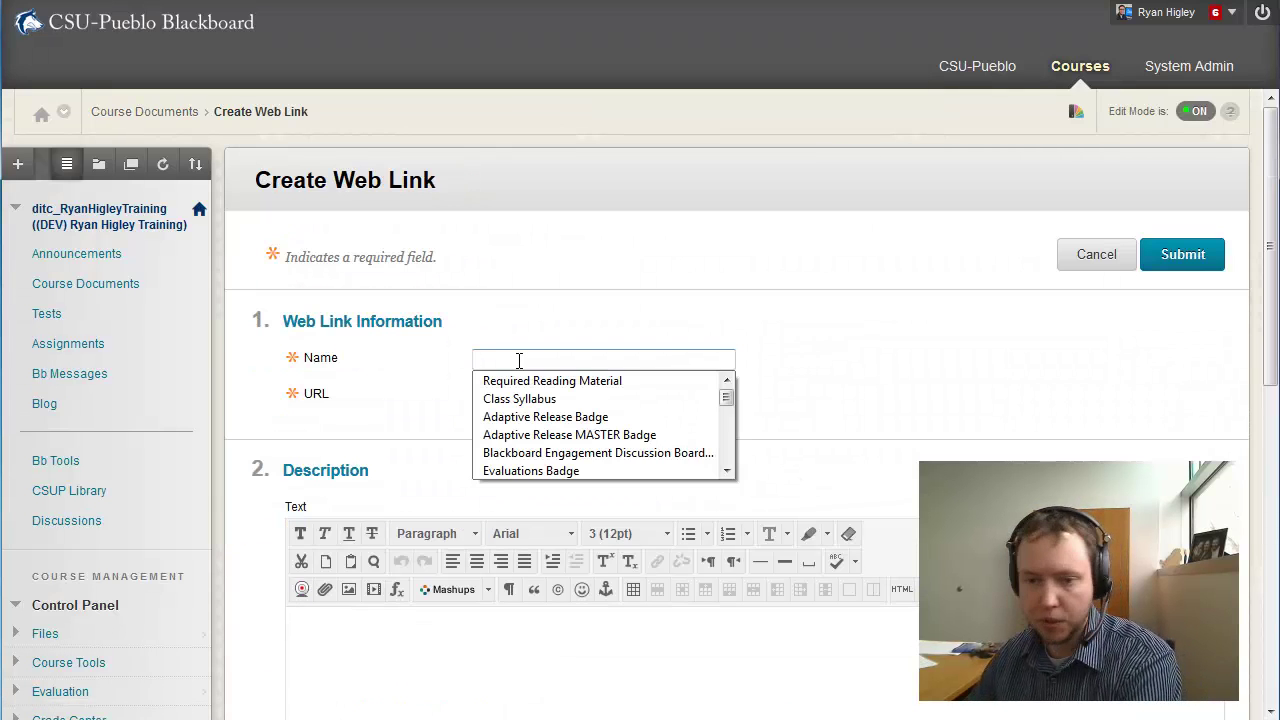
text(googl)
key(Down)
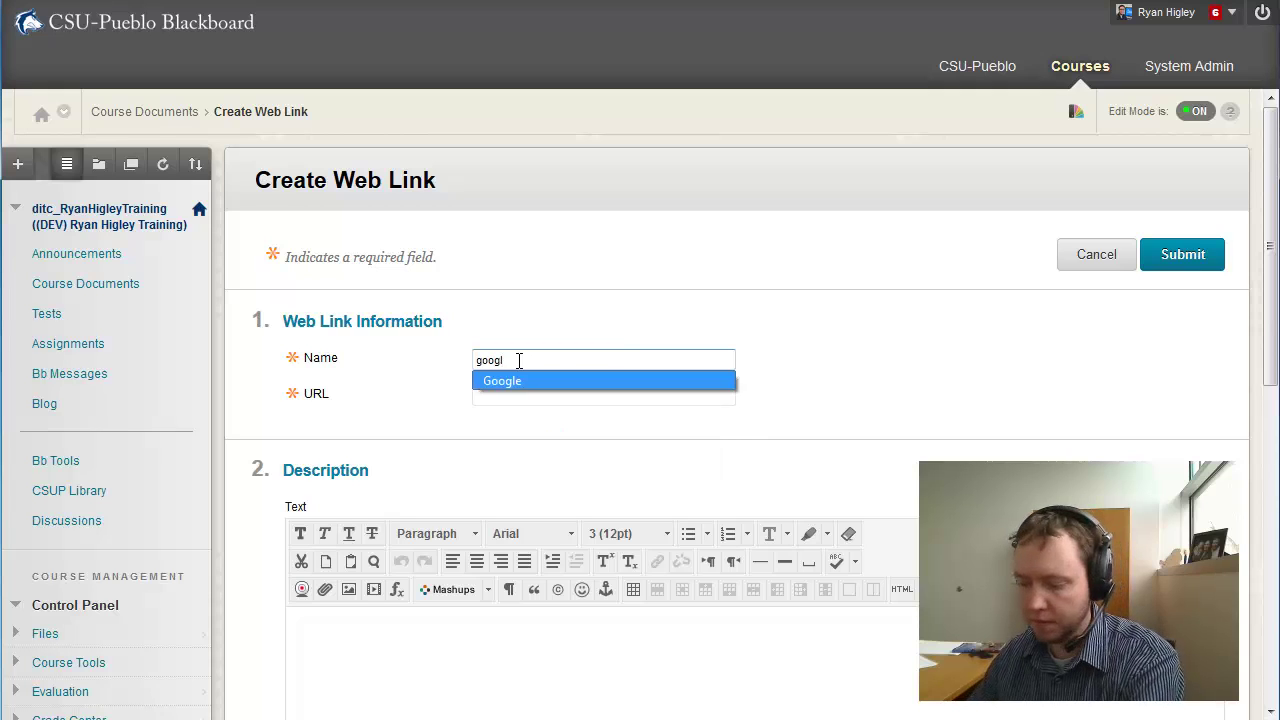
key(Return)
key(Tab)
text(h)
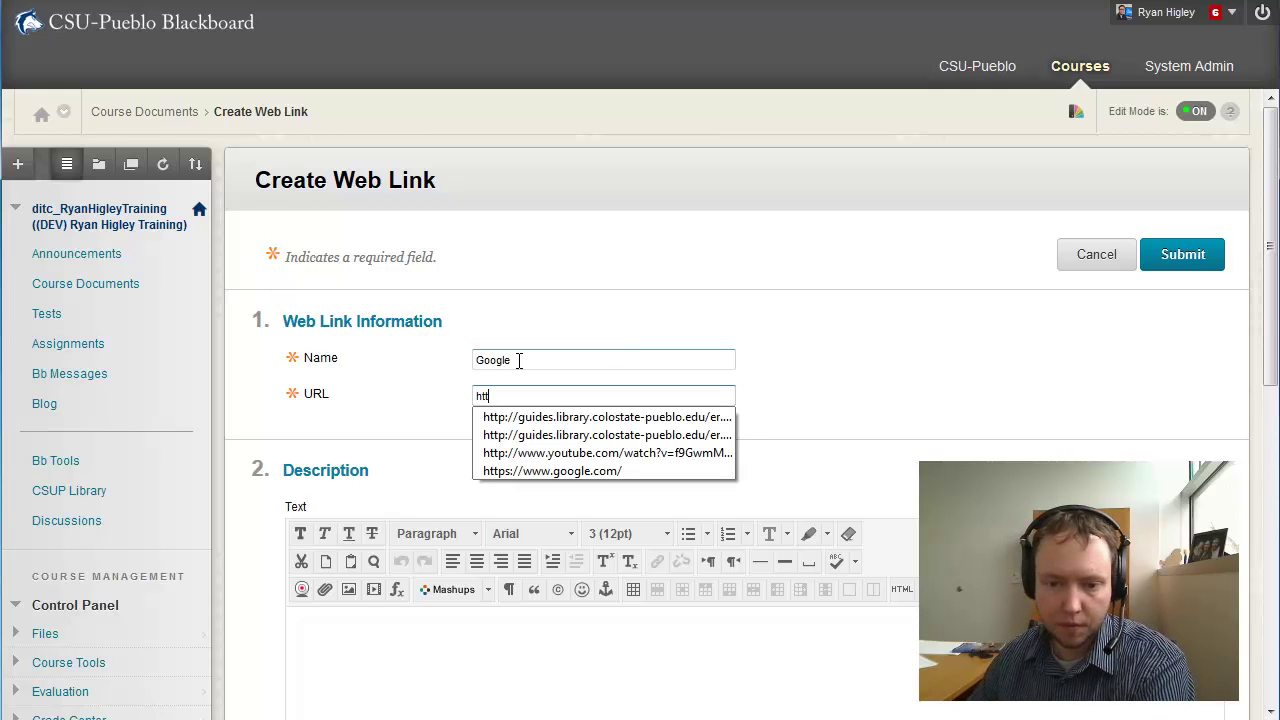
key(Down)
key(Down)
key(Down)
key(Down)
key(Return)
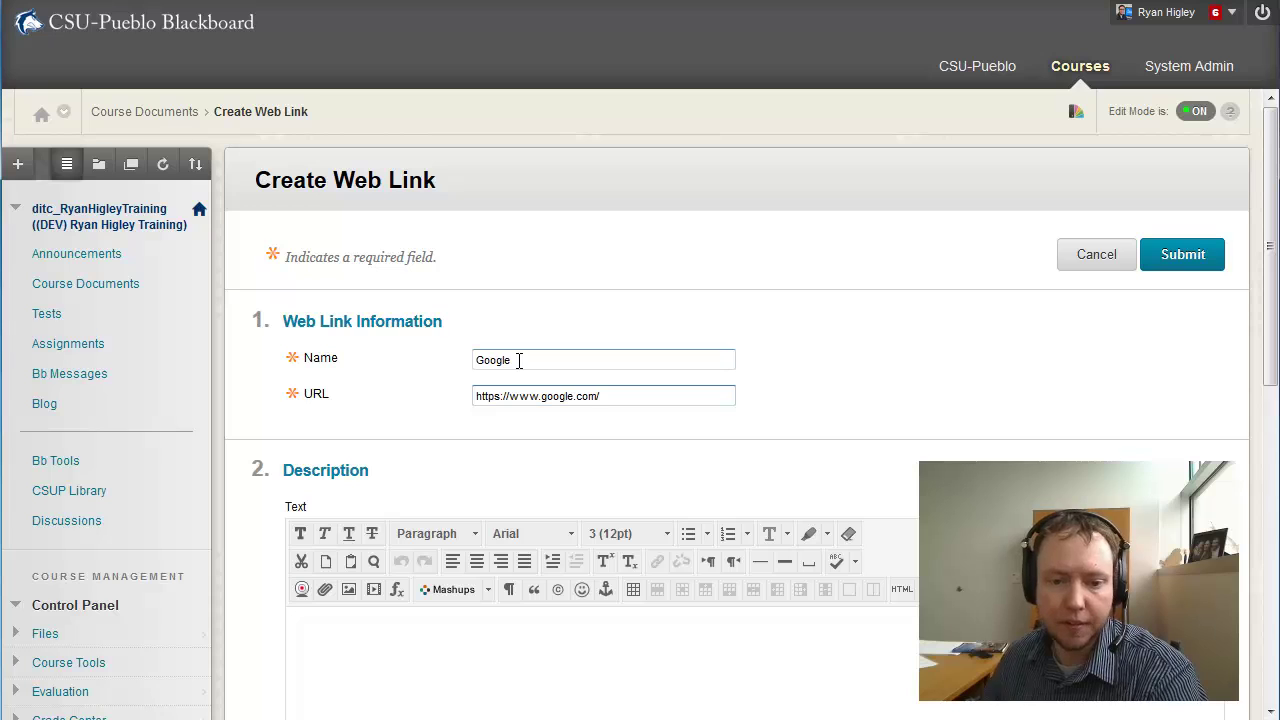
- Enter the web link's description "Use google when searching for content because it has the best results."
scroll(711, 371, down, 2)
click(530, 432)
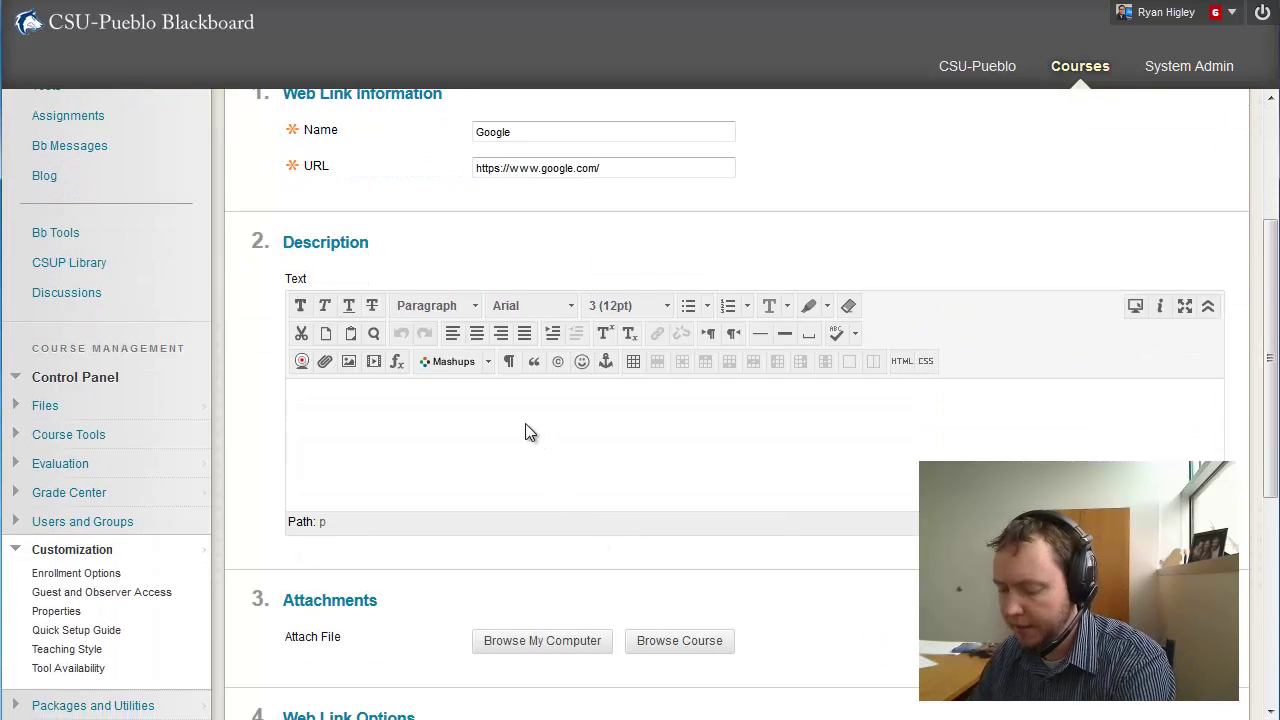
text(Use )
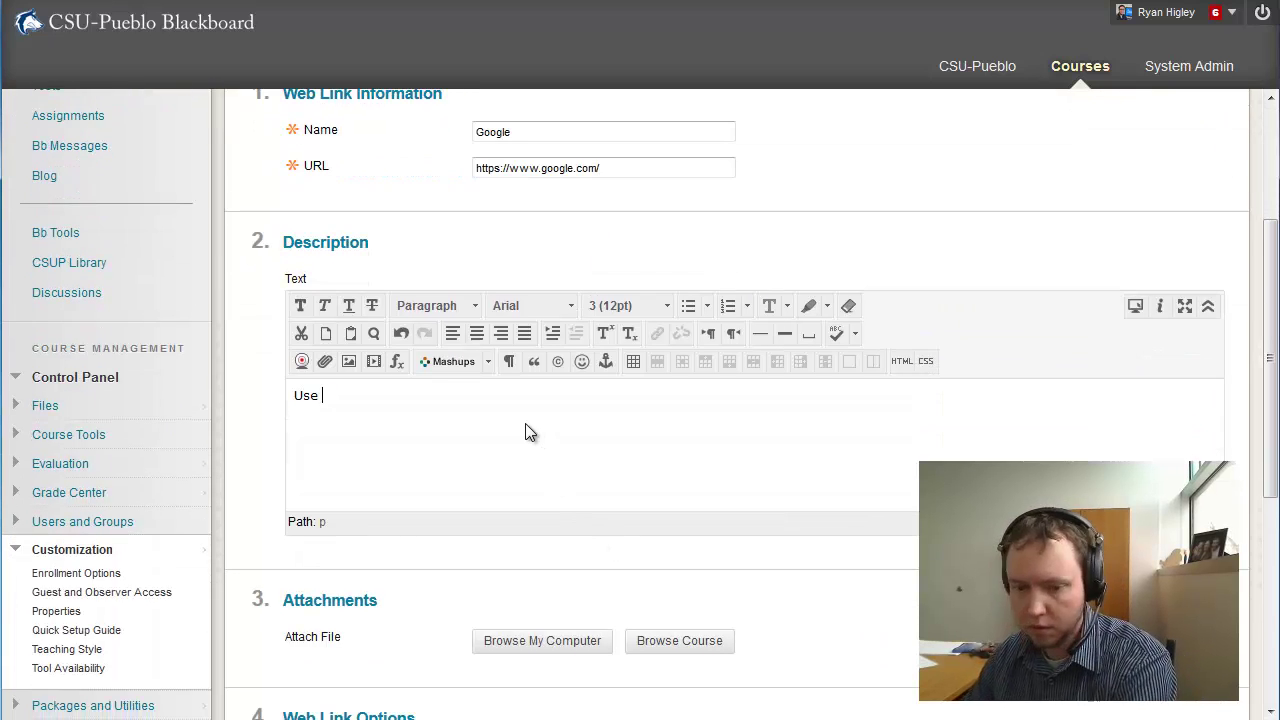
text(google when searching for content bec)
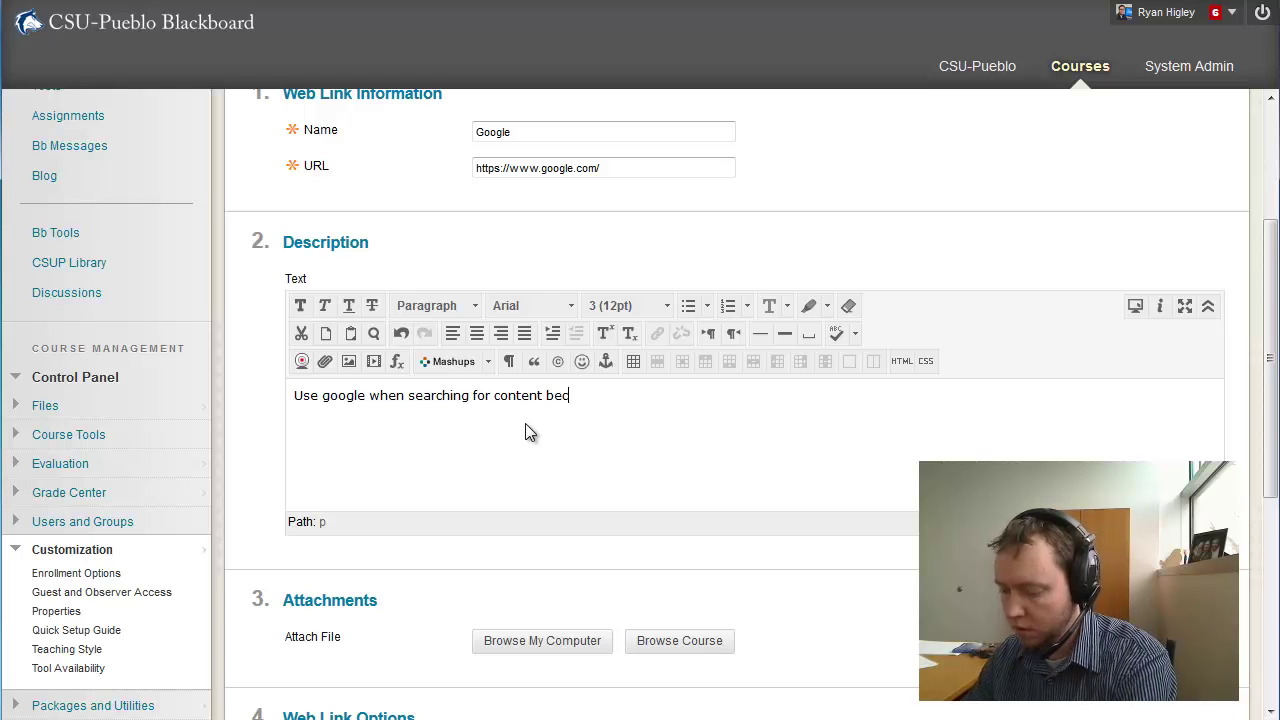
text(ause it has the best results.)
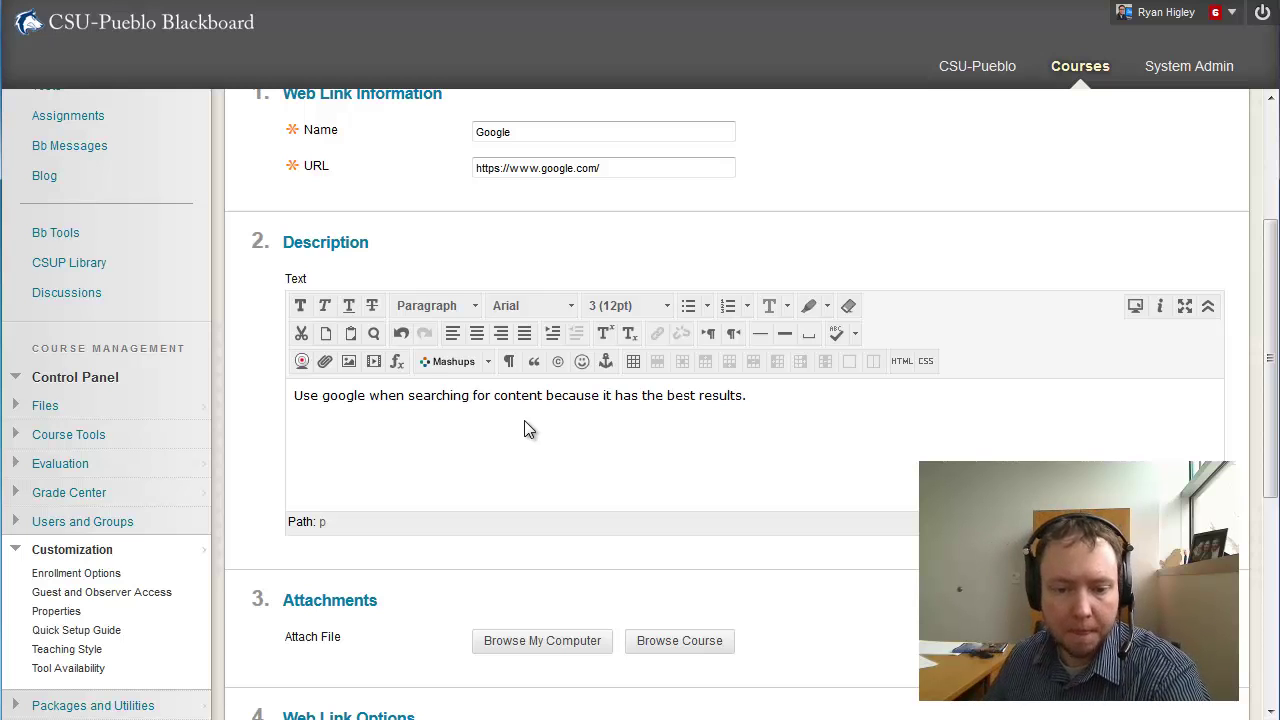
- Submit the web link with its existing options and check the Google entry at the end of Course Documents
scroll(842, 580, down, 3)
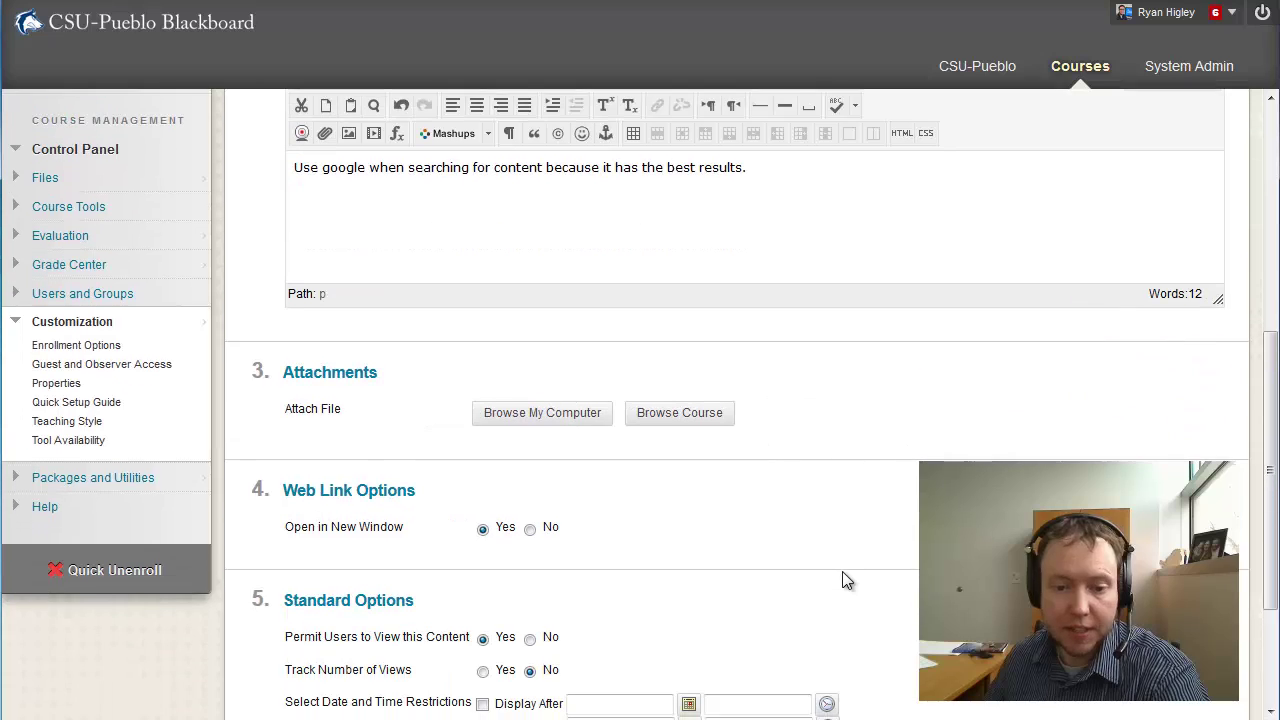
scroll(842, 580, down, 2)
scroll(842, 578, down, 1)
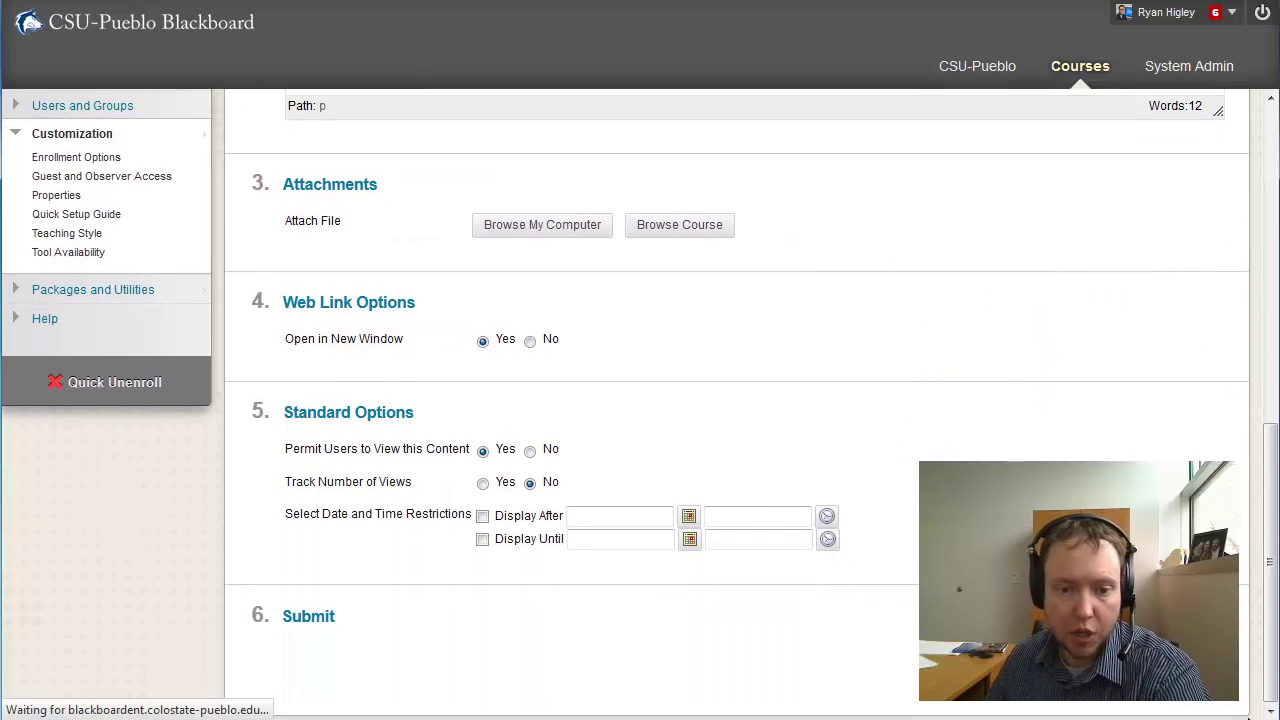
scroll(646, 591, down, 10)
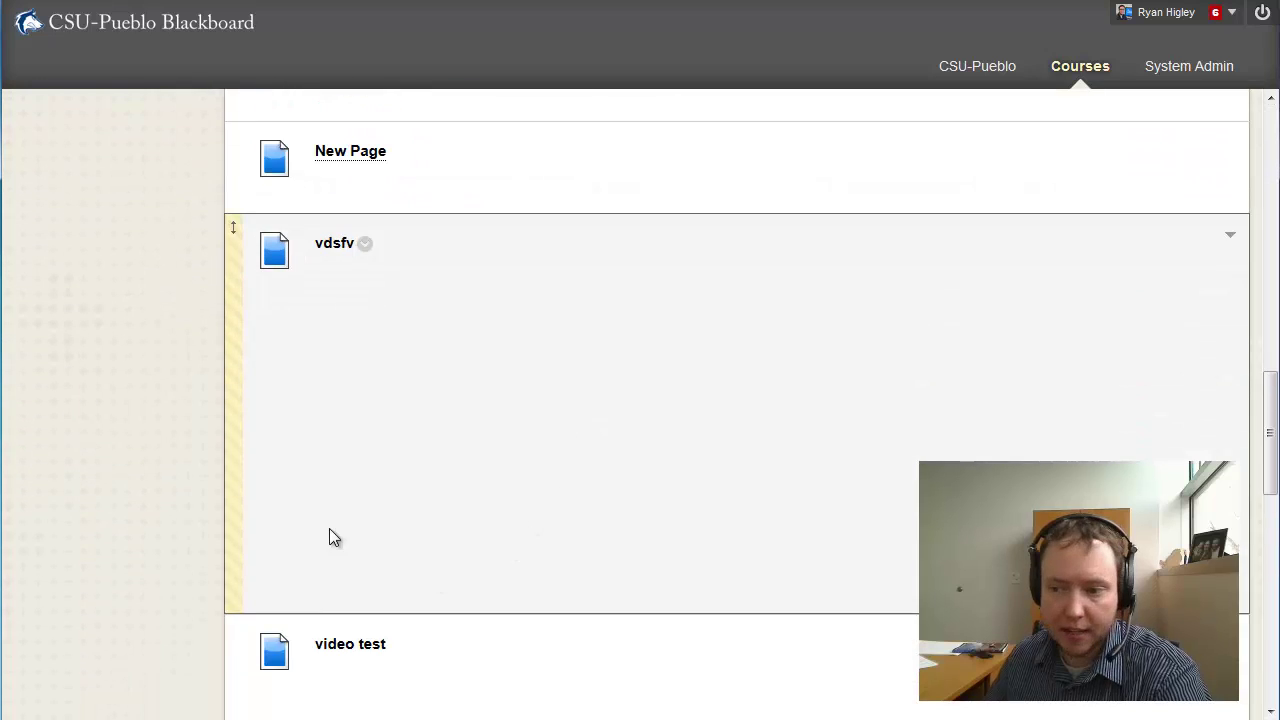
scroll(334, 538, down, 9)
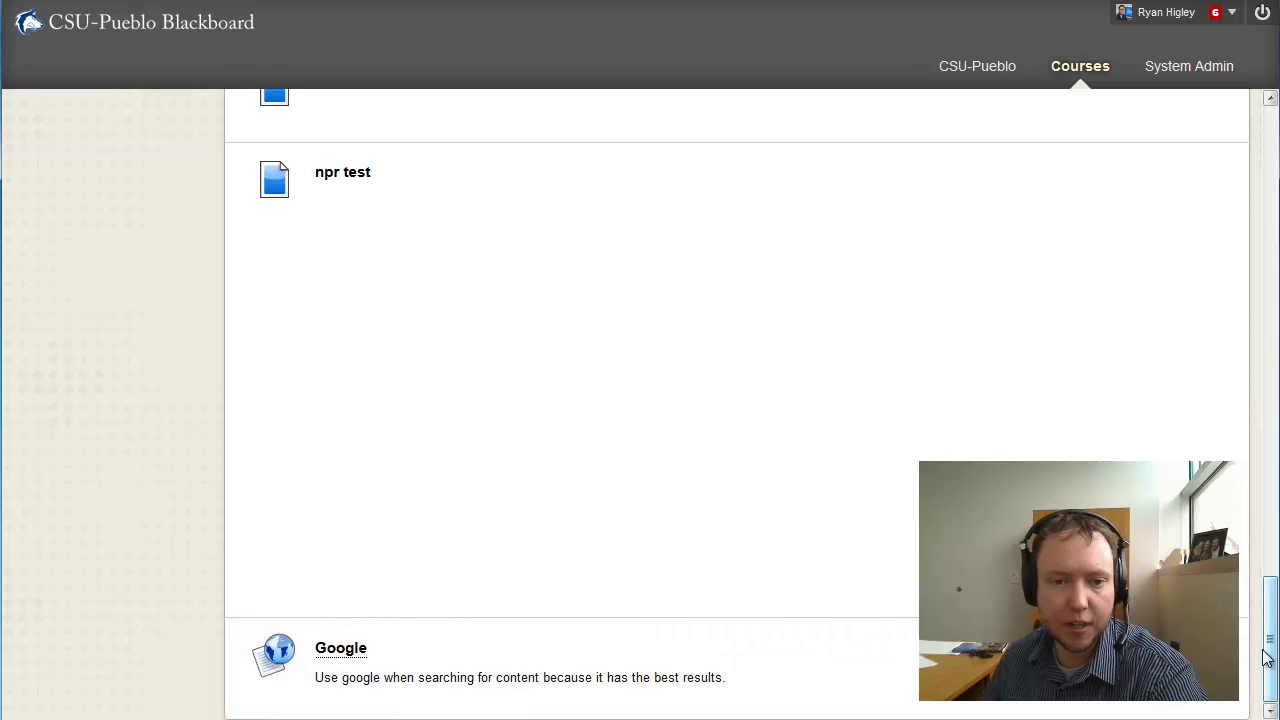
- Set Course Documents to show text only, without item icons, and review the list down to the Google link
drag(1268, 657, 1268, 150)
click(340, 236)
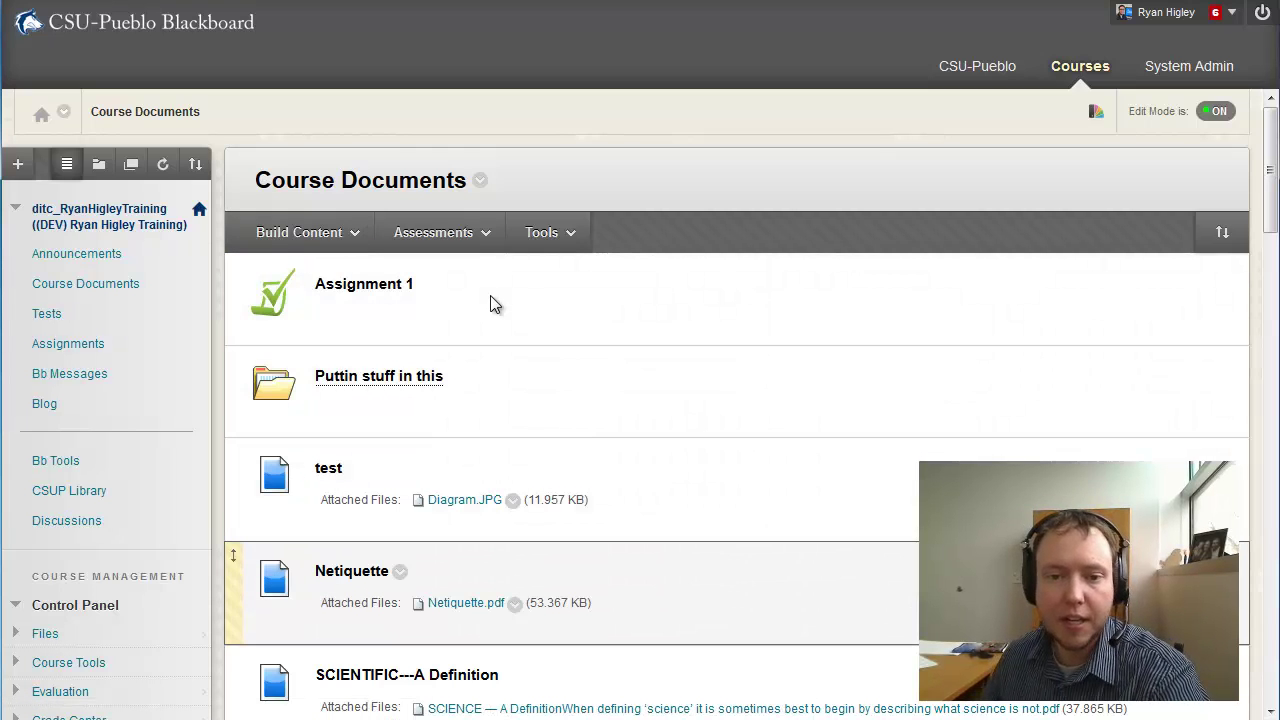
click(481, 184)
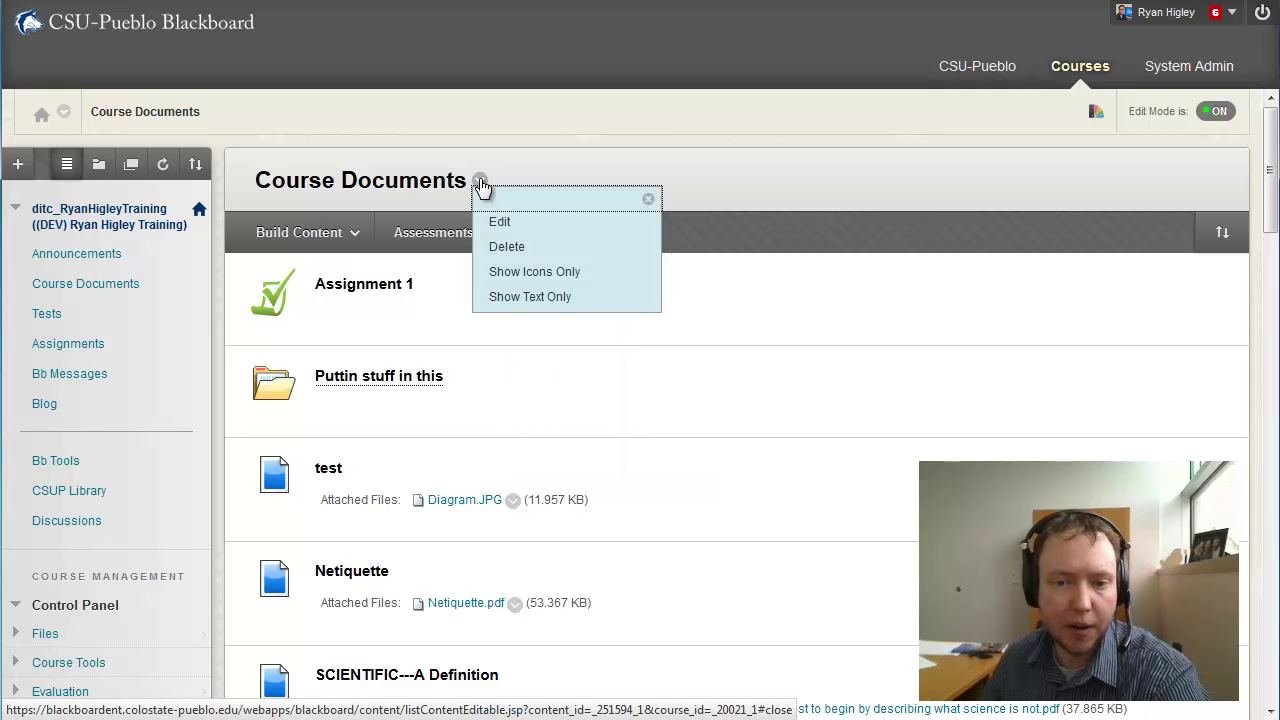
click(520, 298)
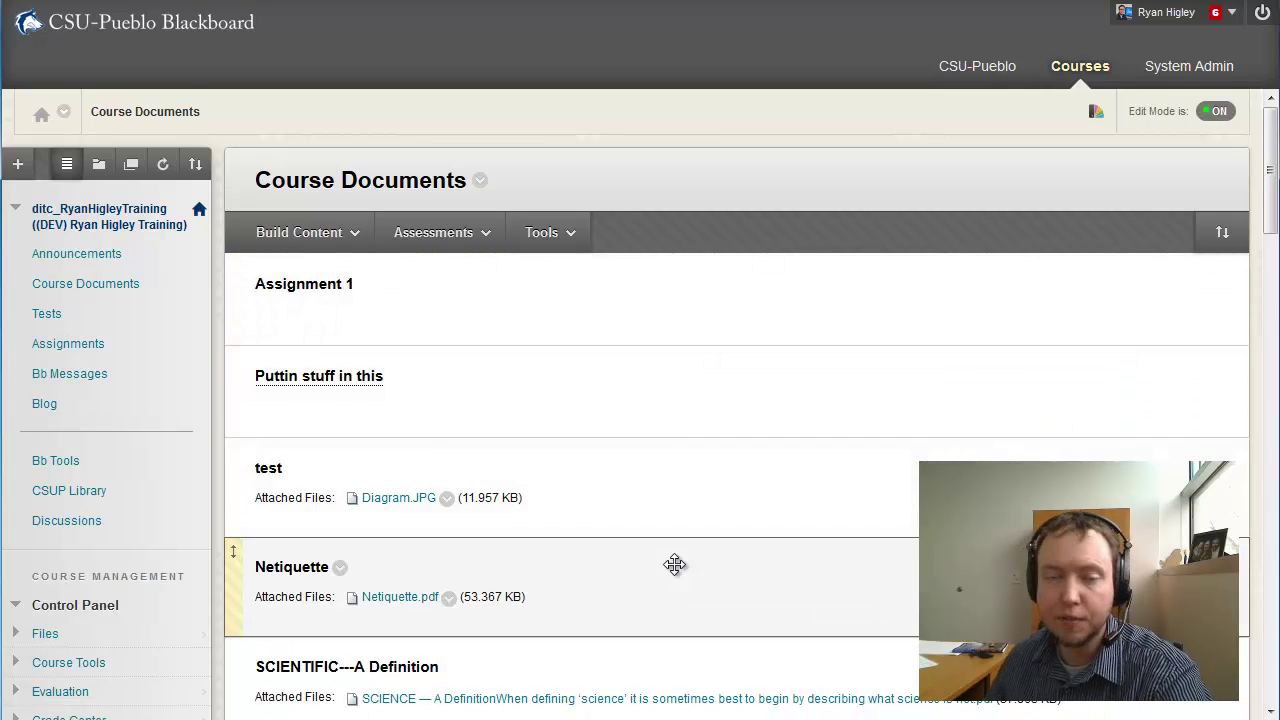
scroll(674, 565, down, 3)
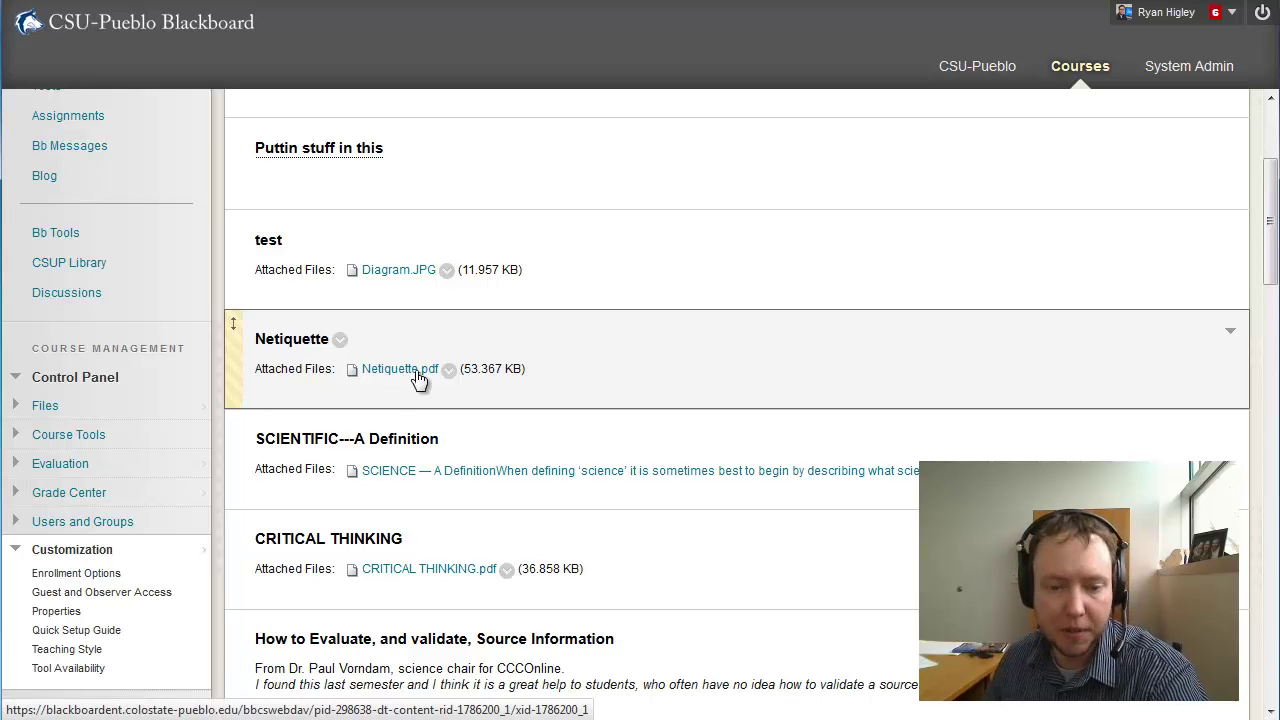
scroll(466, 560, down, 8)
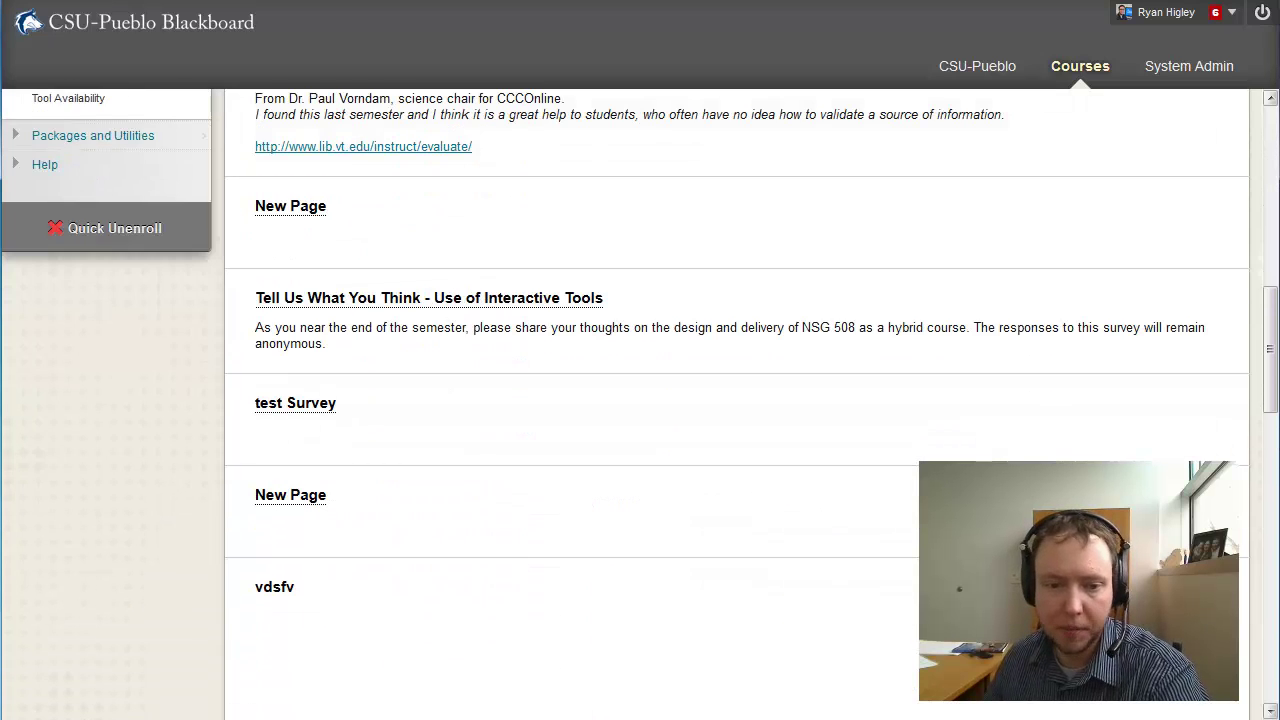
drag(1273, 355, 1273, 648)
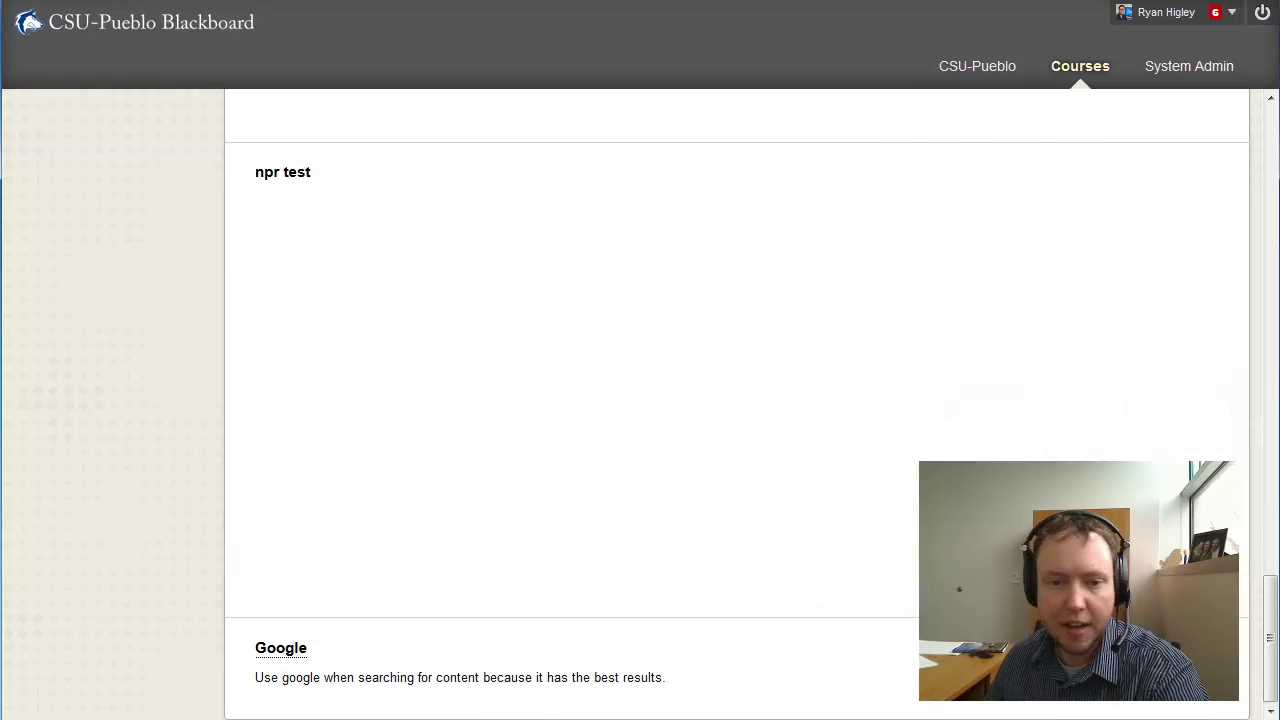
- In the course's Teaching Style customization, set the default content view to Text Only and apply it to all existing content
drag(1262, 645, 1266, 302)
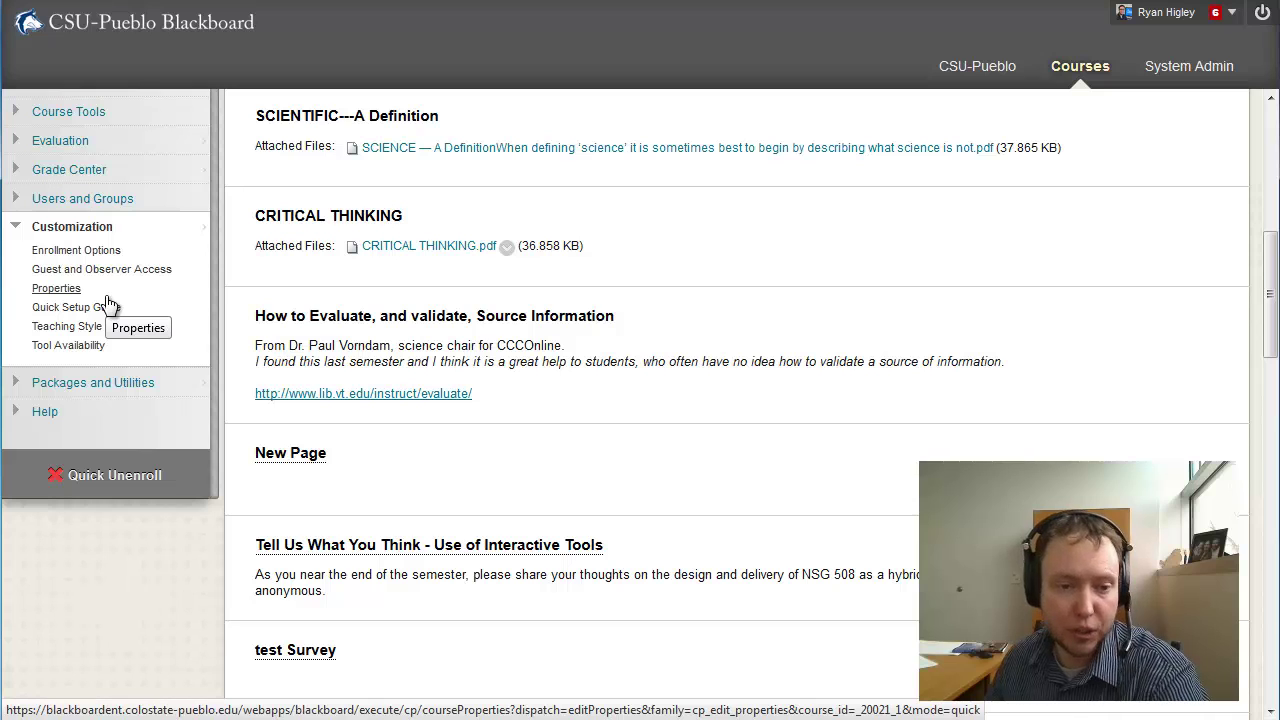
click(62, 325)
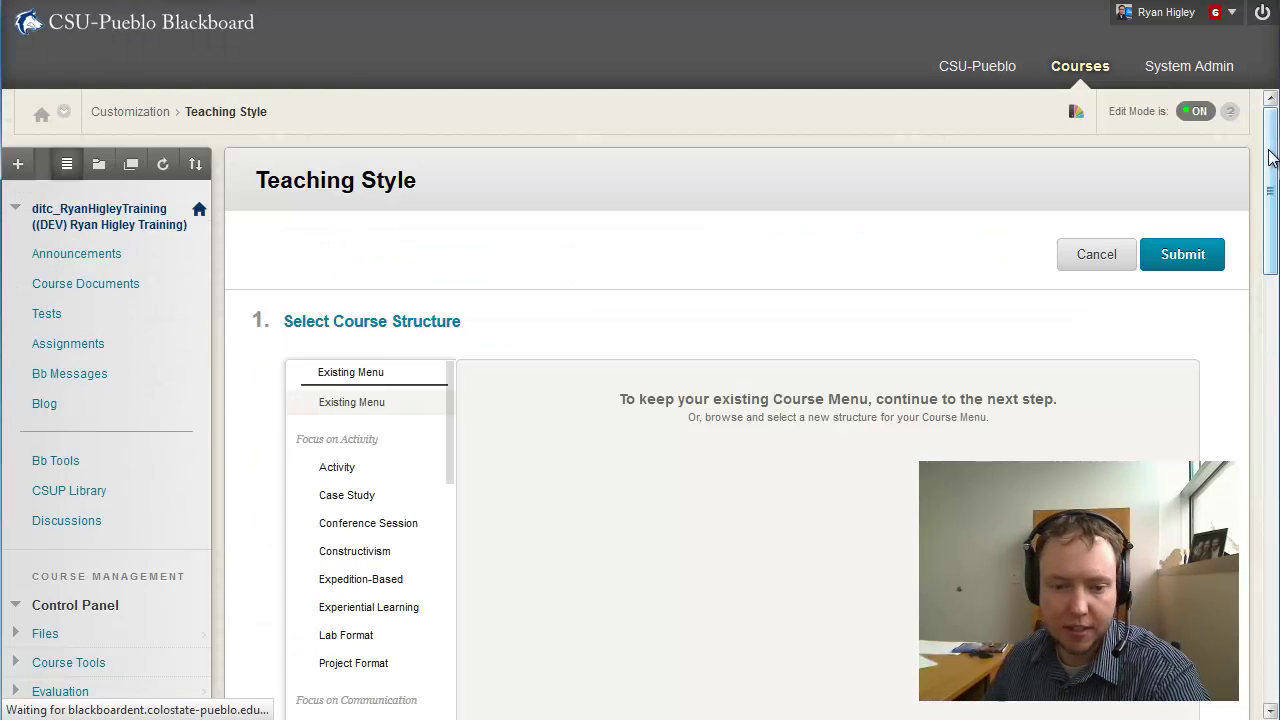
drag(1269, 199, 1272, 455)
drag(1268, 394, 1268, 515)
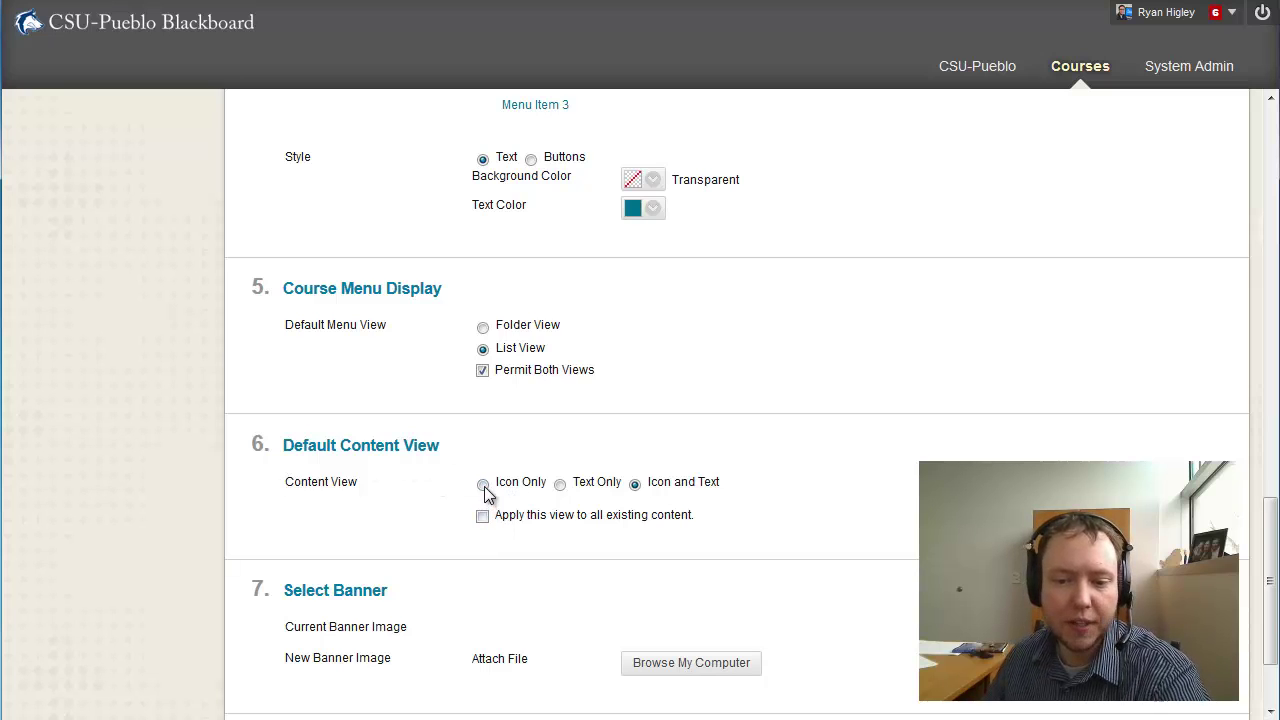
click(563, 485)
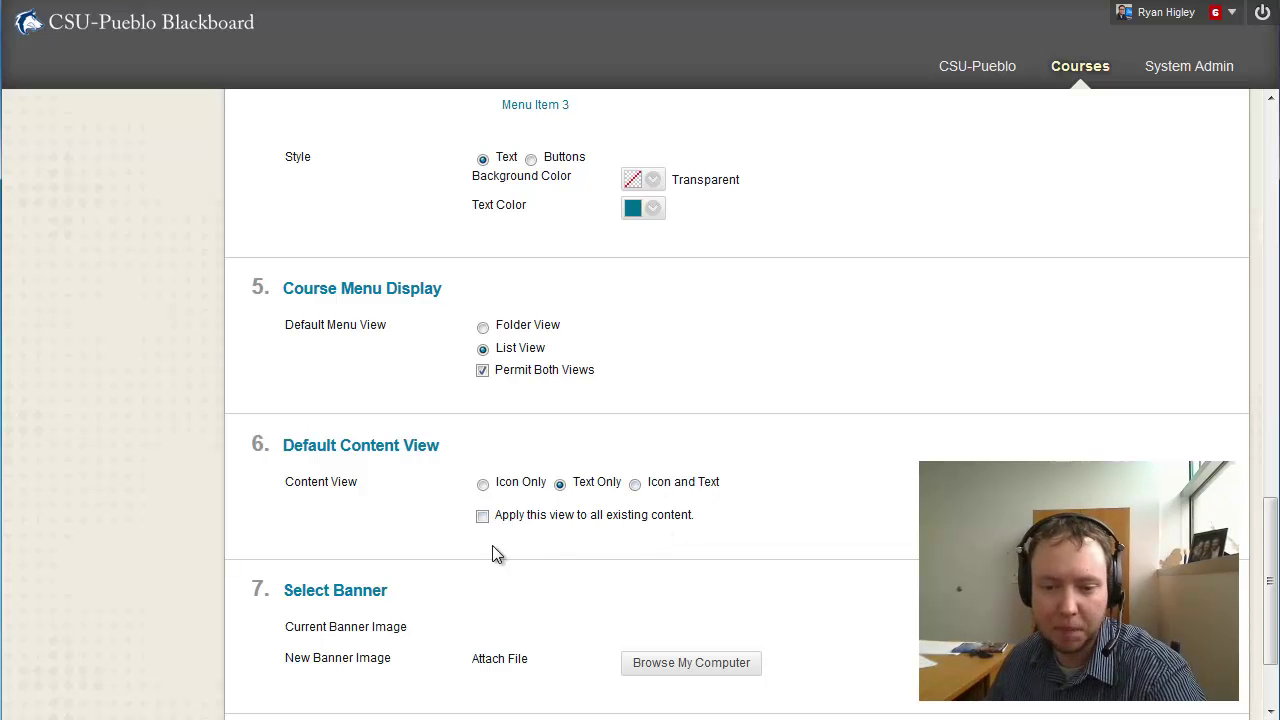
click(482, 516)
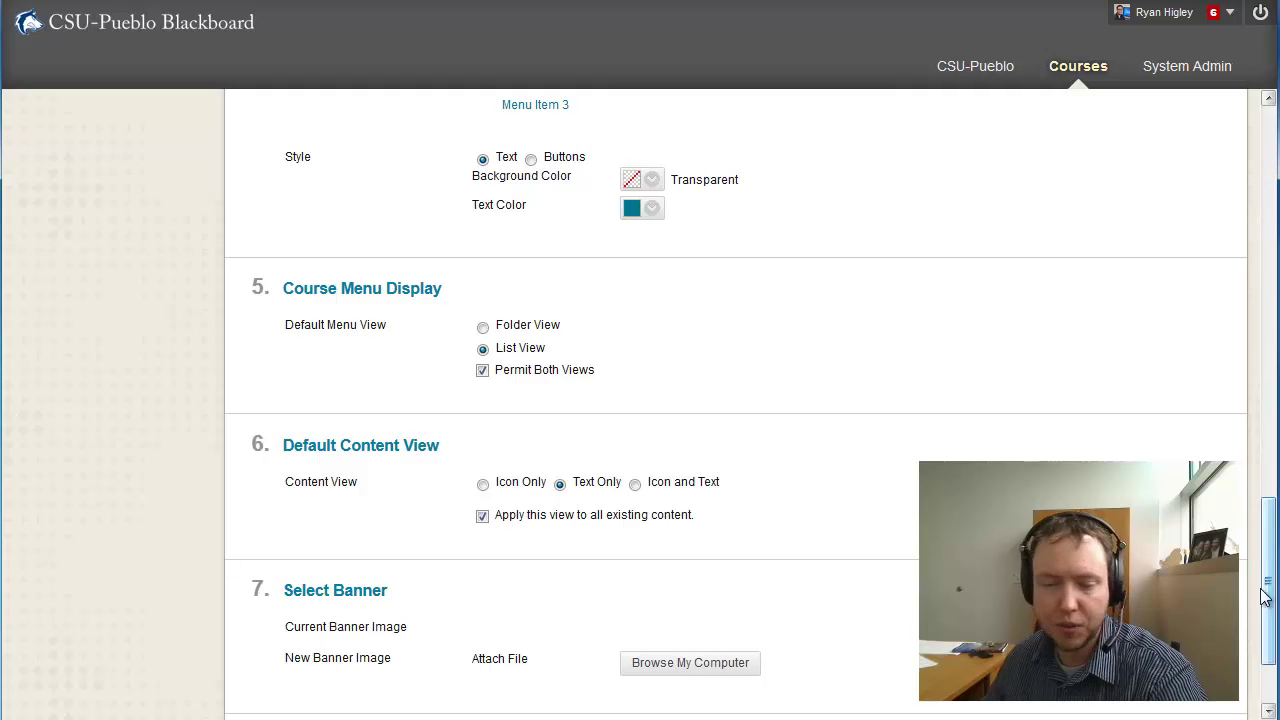
- Submit the Teaching Style changes and reopen Course Documents to check how its items display
scroll(736, 400, down, 3)
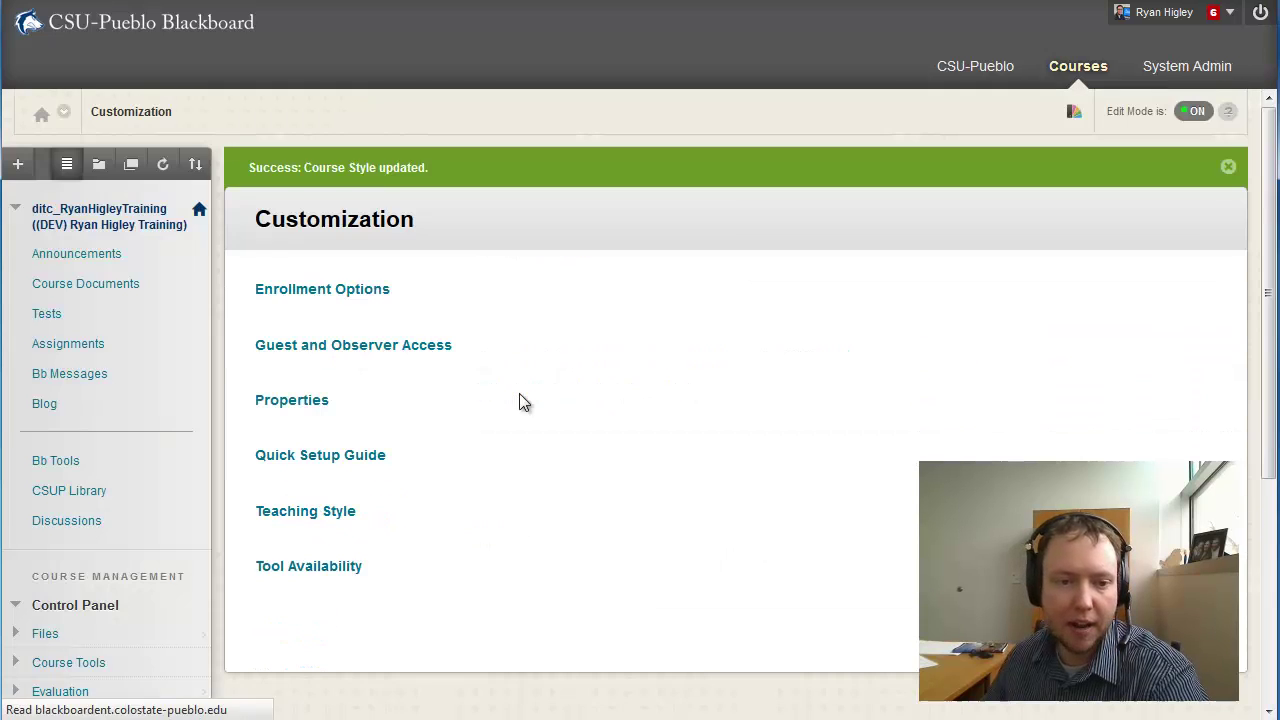
click(63, 284)
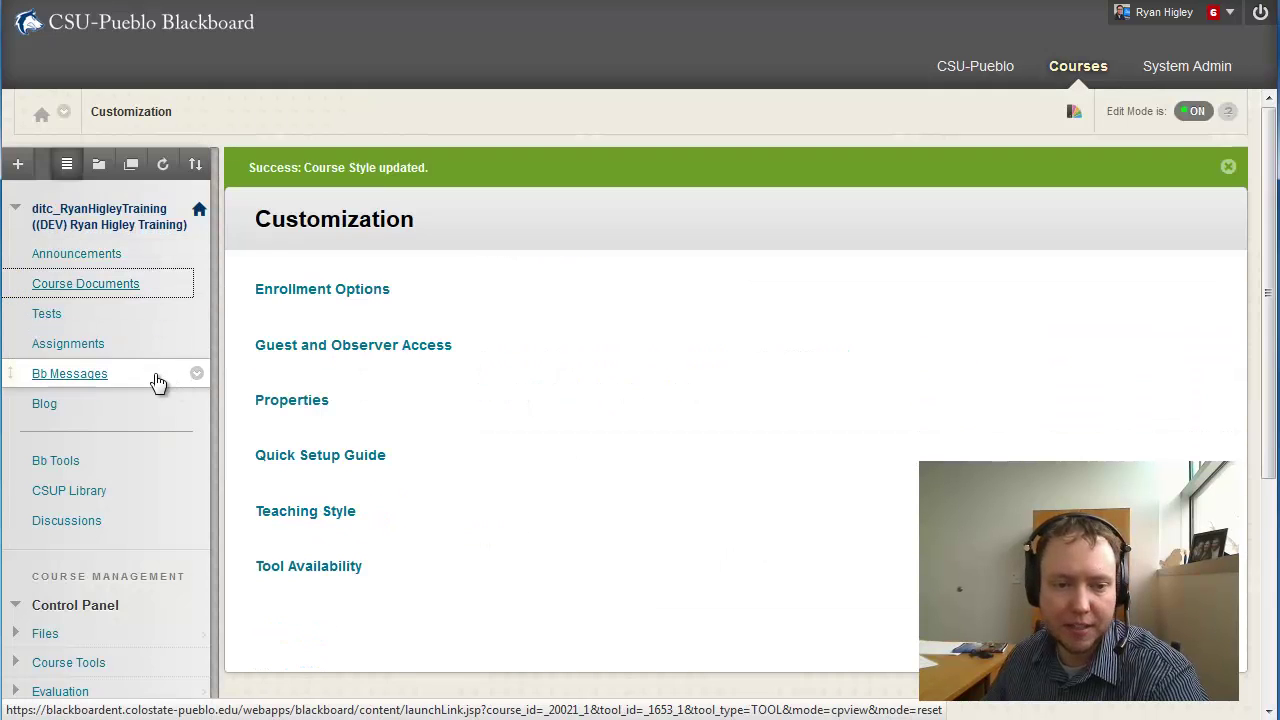
click(46, 316)
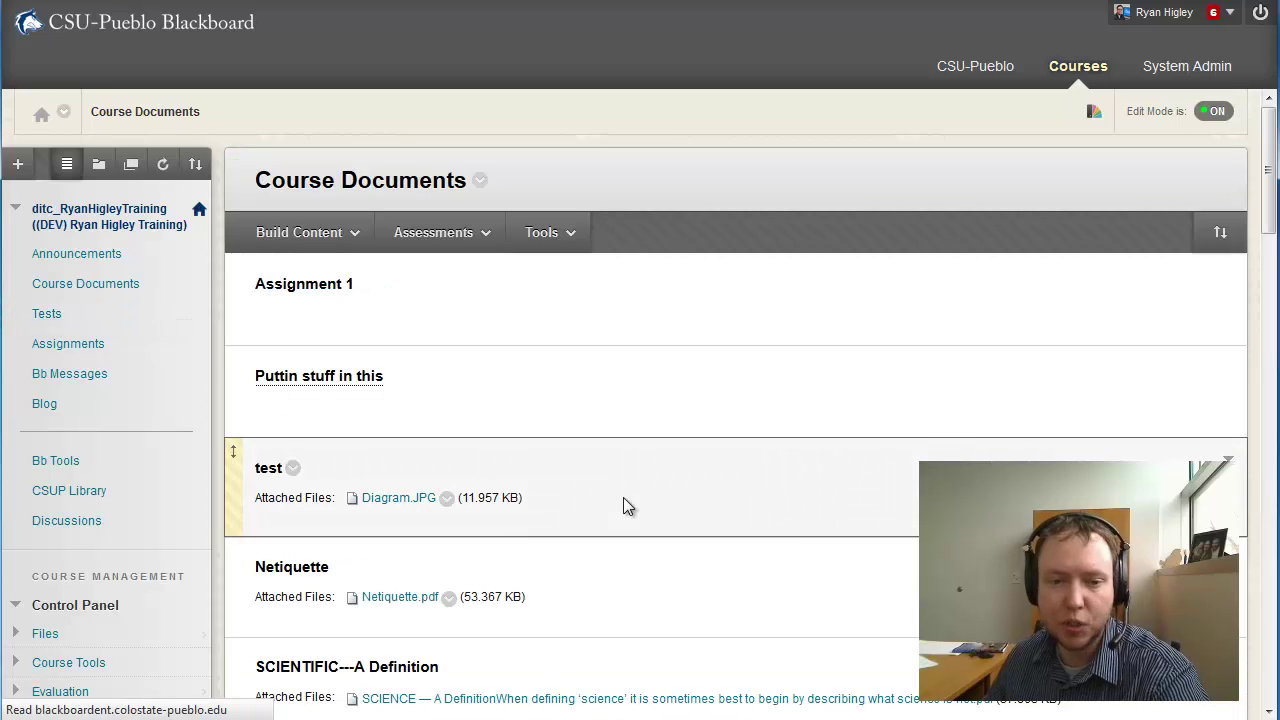